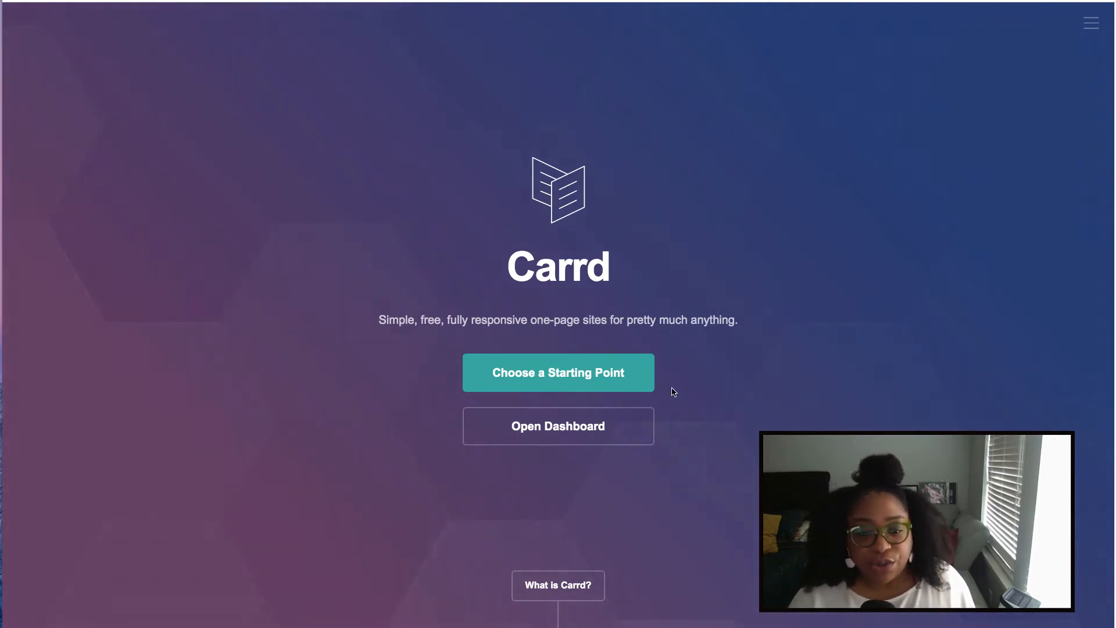
# - Start a new site from the Jane Doe profile template, skipping the restore of the previous session
pyautogui.click(597, 376)
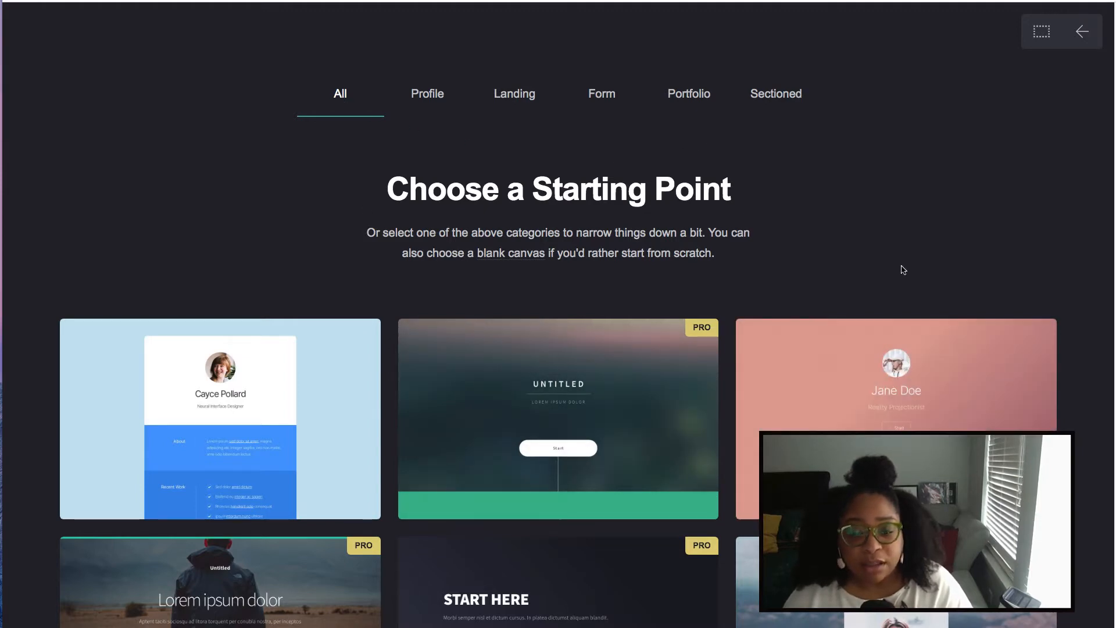
pyautogui.moveTo(907, 373)
pyautogui.click(850, 418)
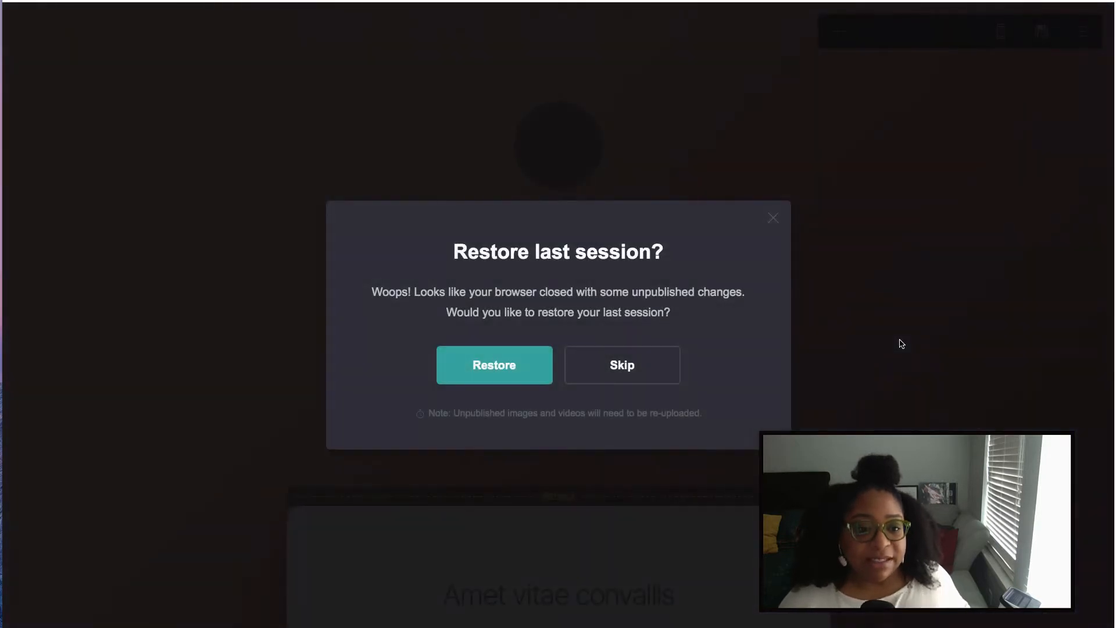
pyautogui.click(597, 373)
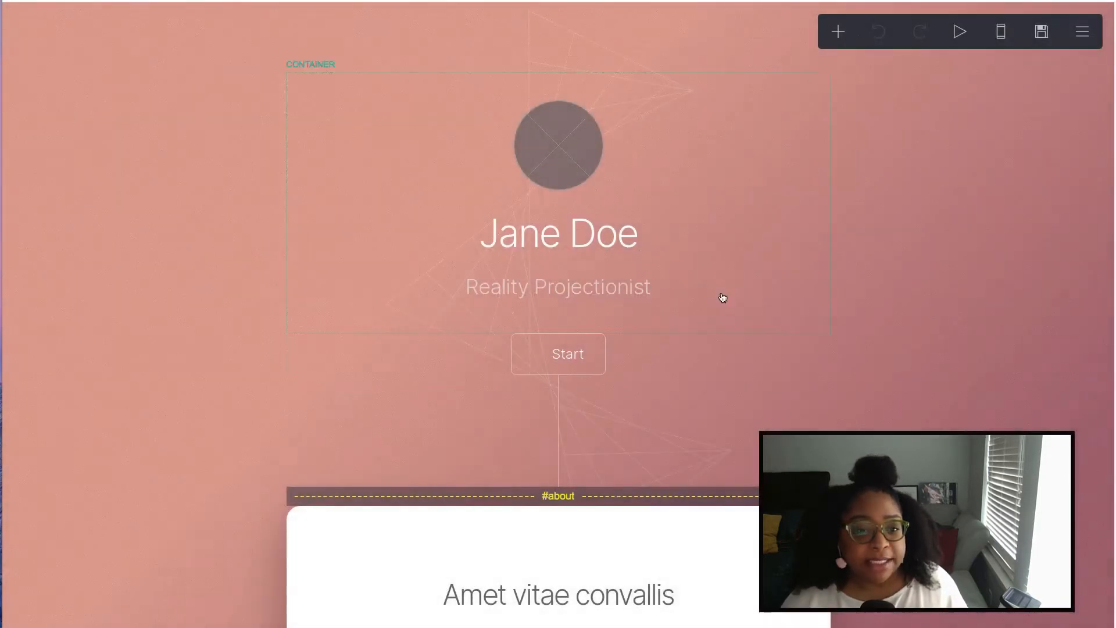
pyautogui.scroll(-5, 800, 259)
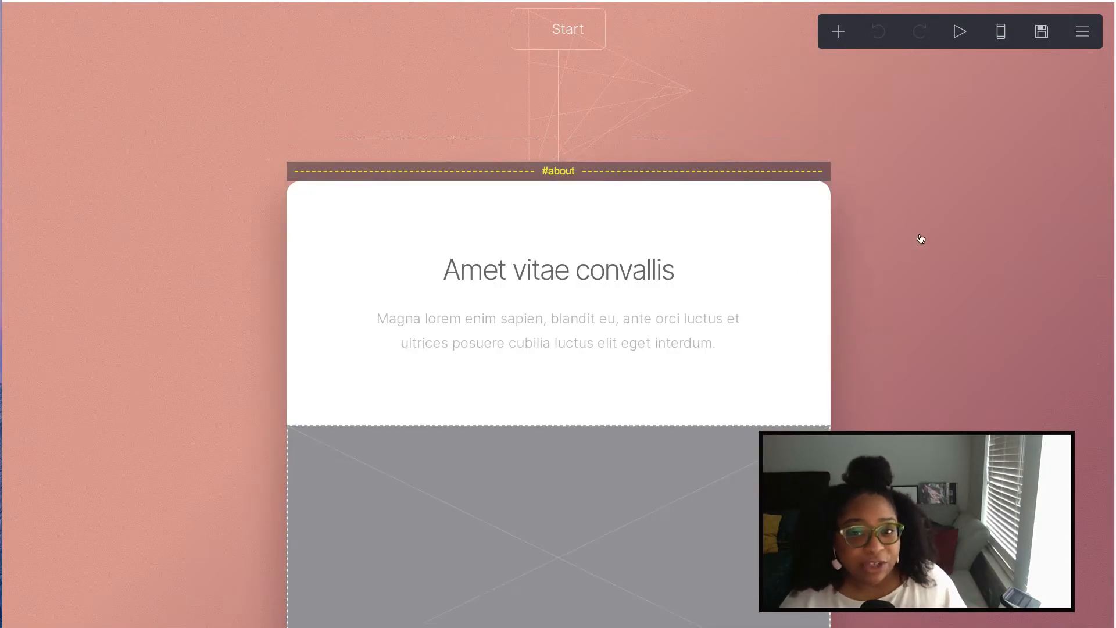
pyautogui.scroll(-2, 916, 239)
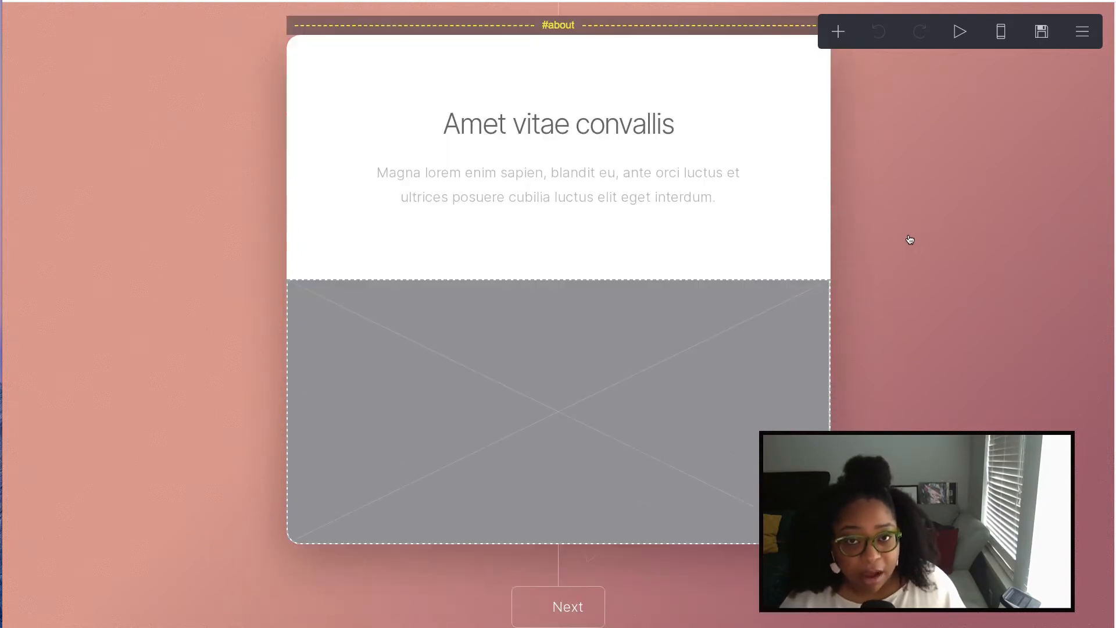
pyautogui.scroll(-9, 884, 244)
pyautogui.scroll(-15, 881, 248)
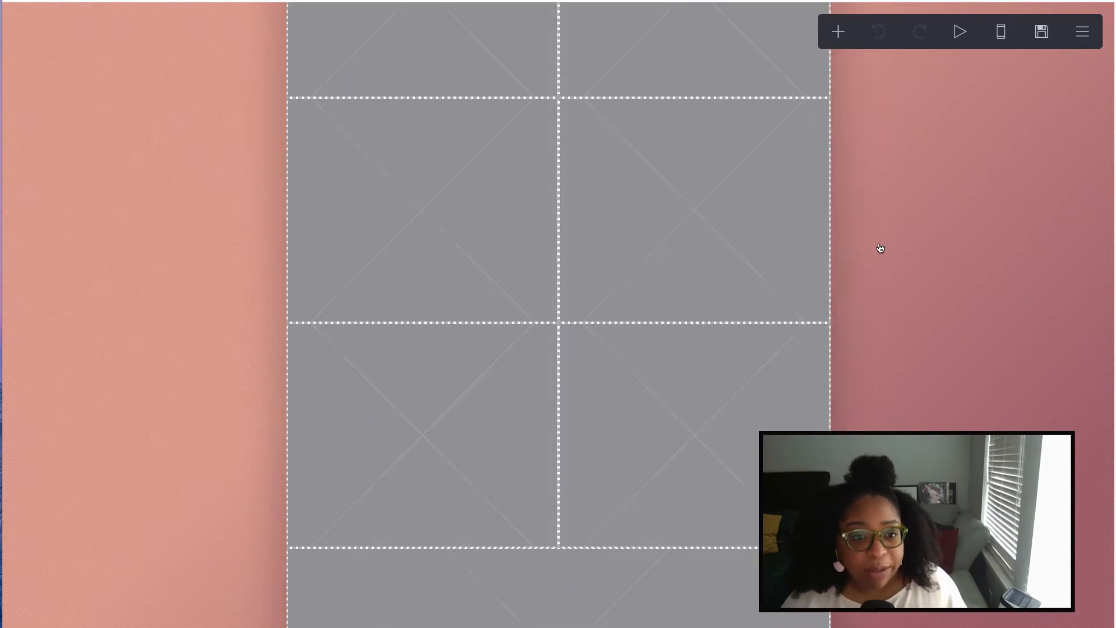
pyautogui.scroll(20, 881, 248)
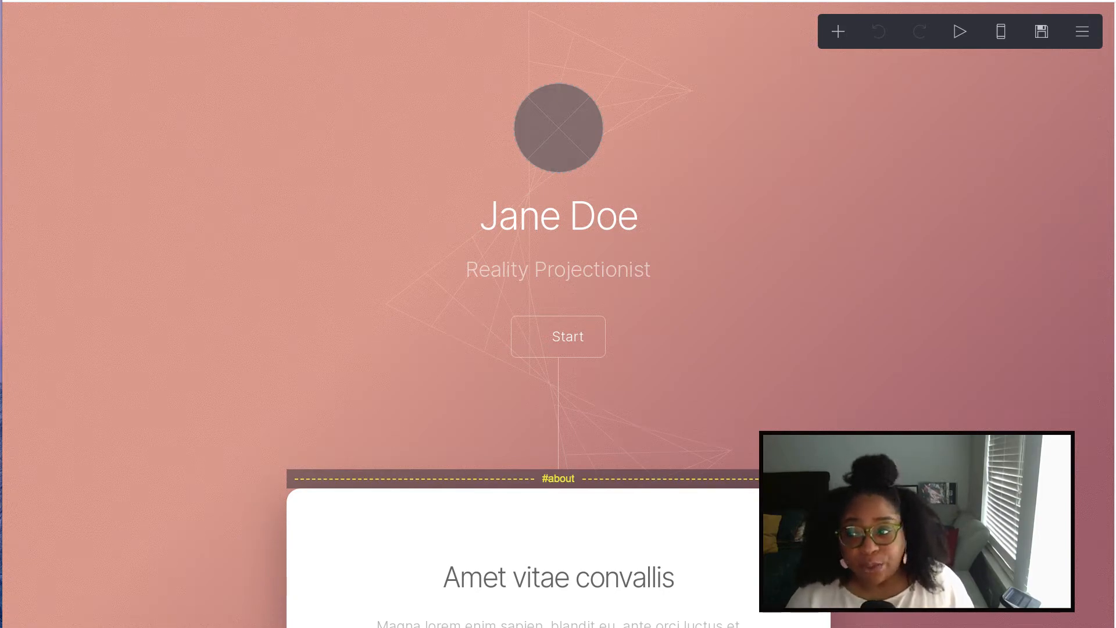
pyautogui.moveTo(1115, 169); pyautogui.dragTo(776, 135)
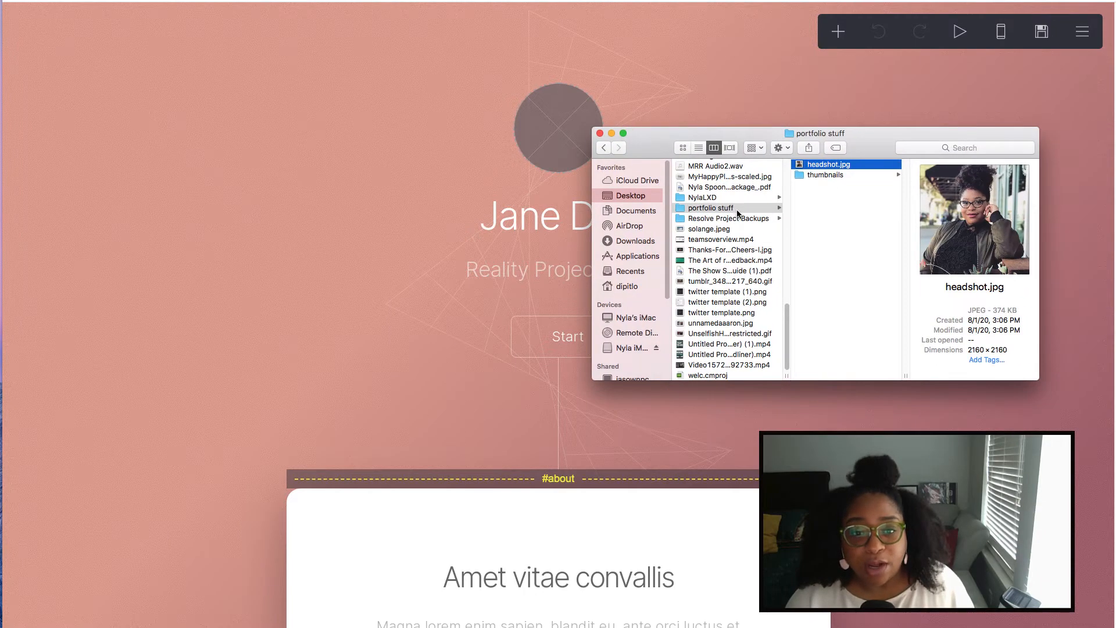
pyautogui.click(841, 174)
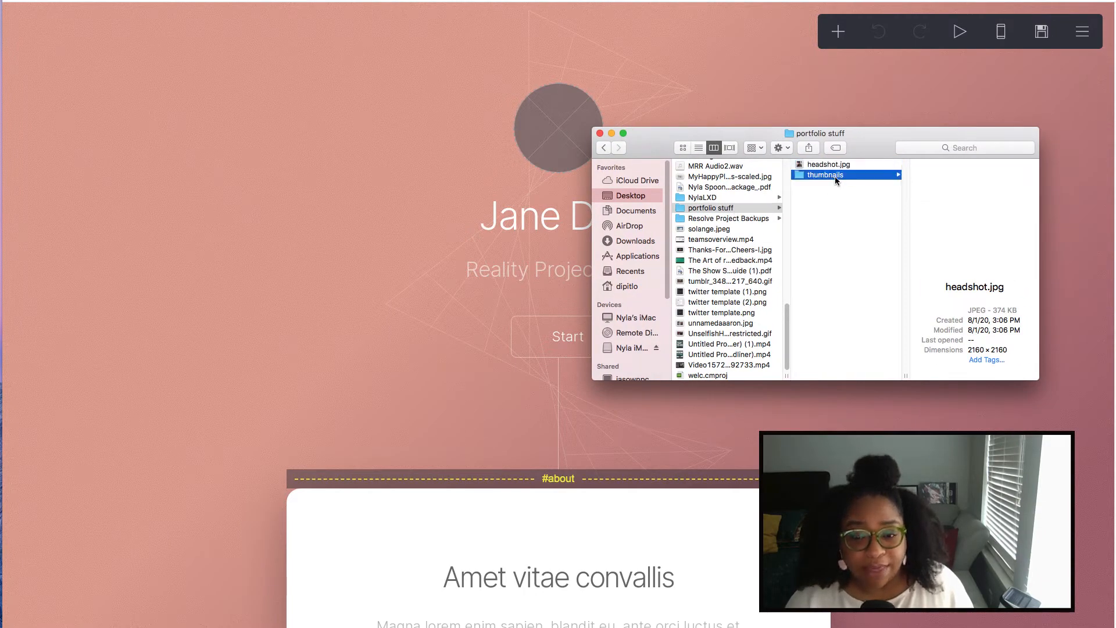
pyautogui.click(848, 166)
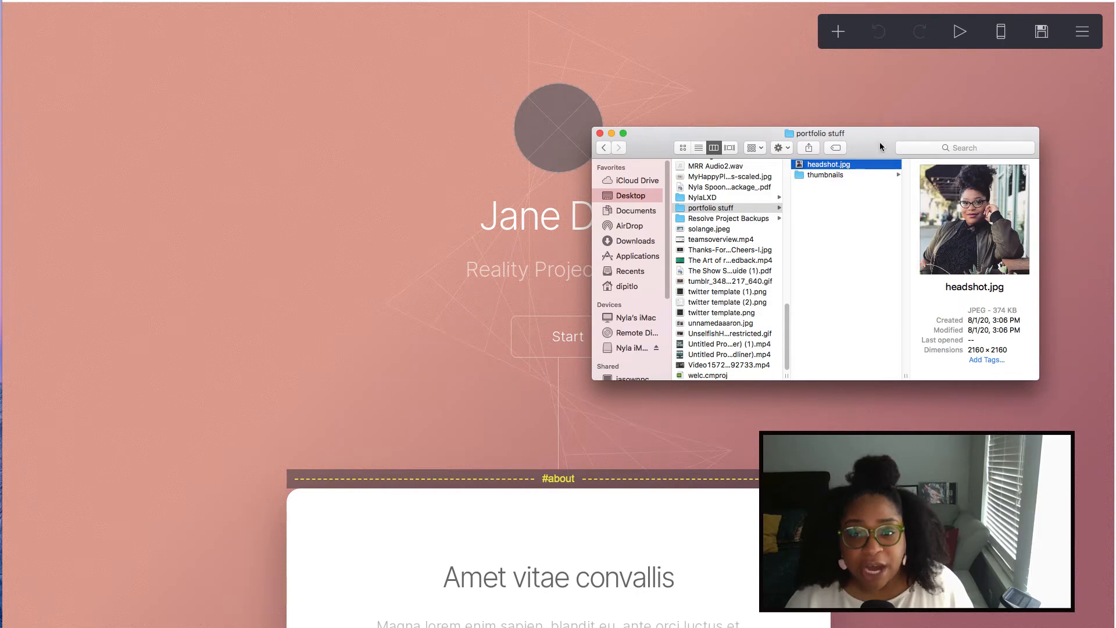
pyautogui.moveTo(880, 144); pyautogui.dragTo(1115, 148)
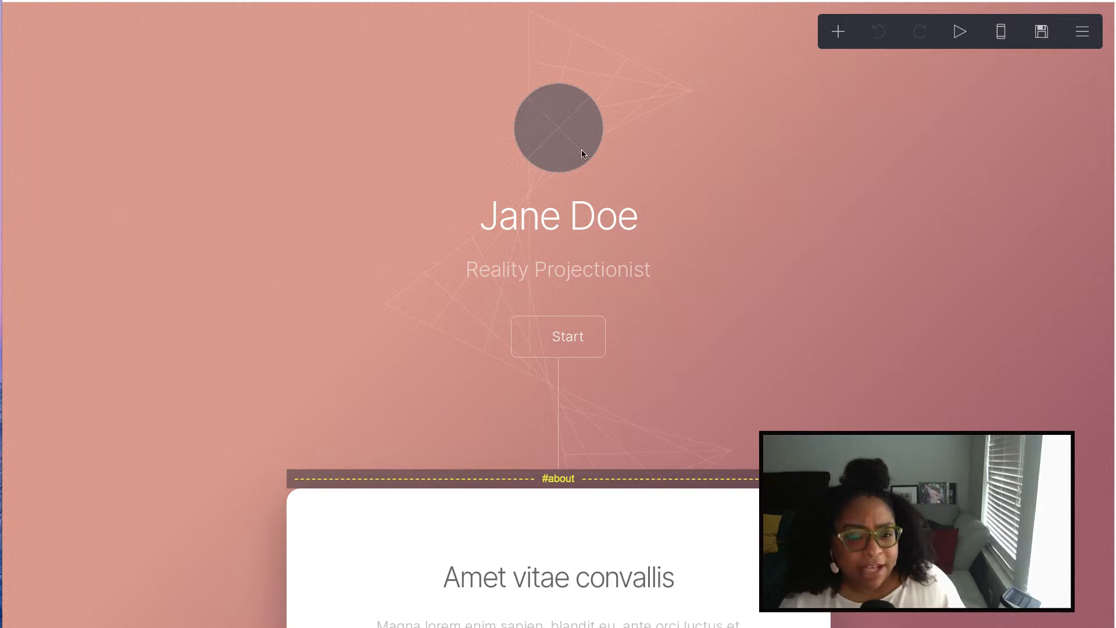
pyautogui.scroll(-3, 583, 157)
pyautogui.scroll(1, 567, 93)
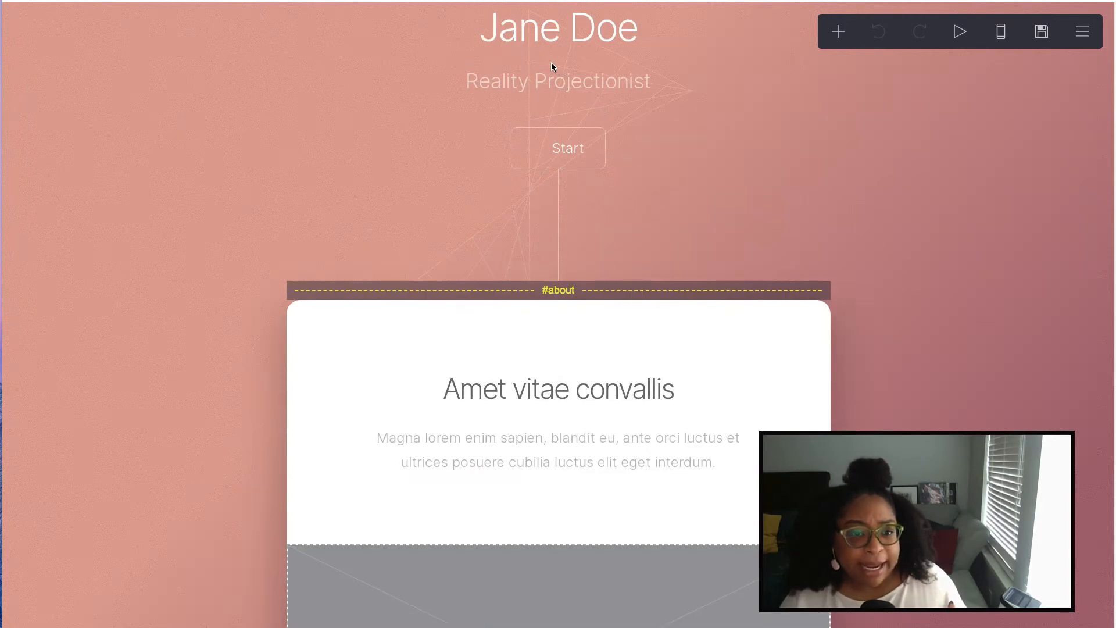
pyautogui.click(562, 151)
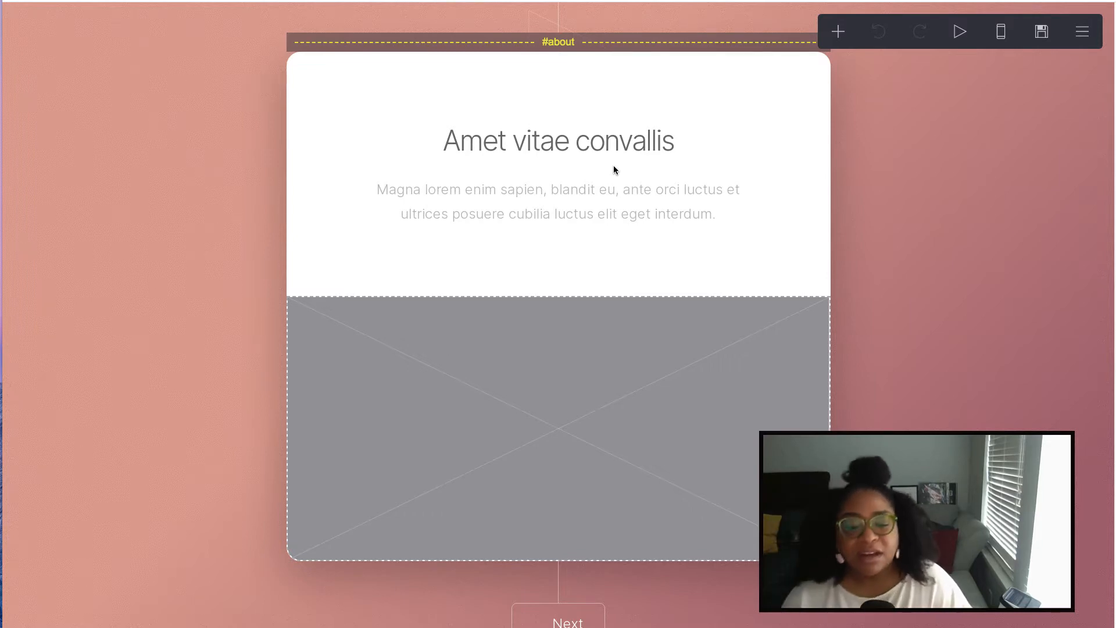
pyautogui.scroll(-3, 614, 169)
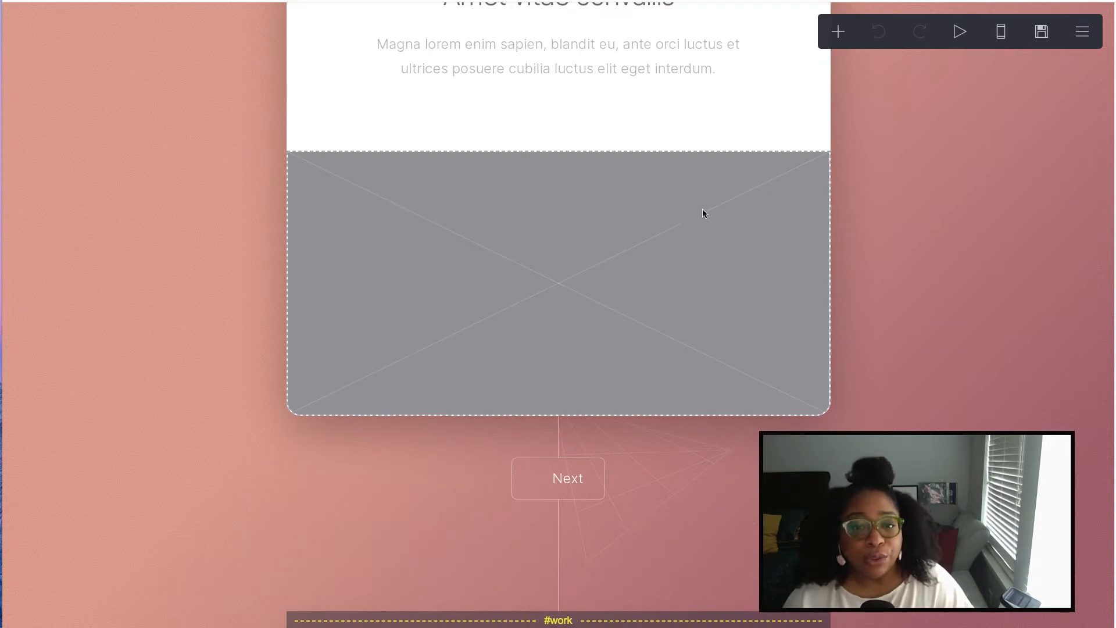
pyautogui.scroll(-10, 702, 209)
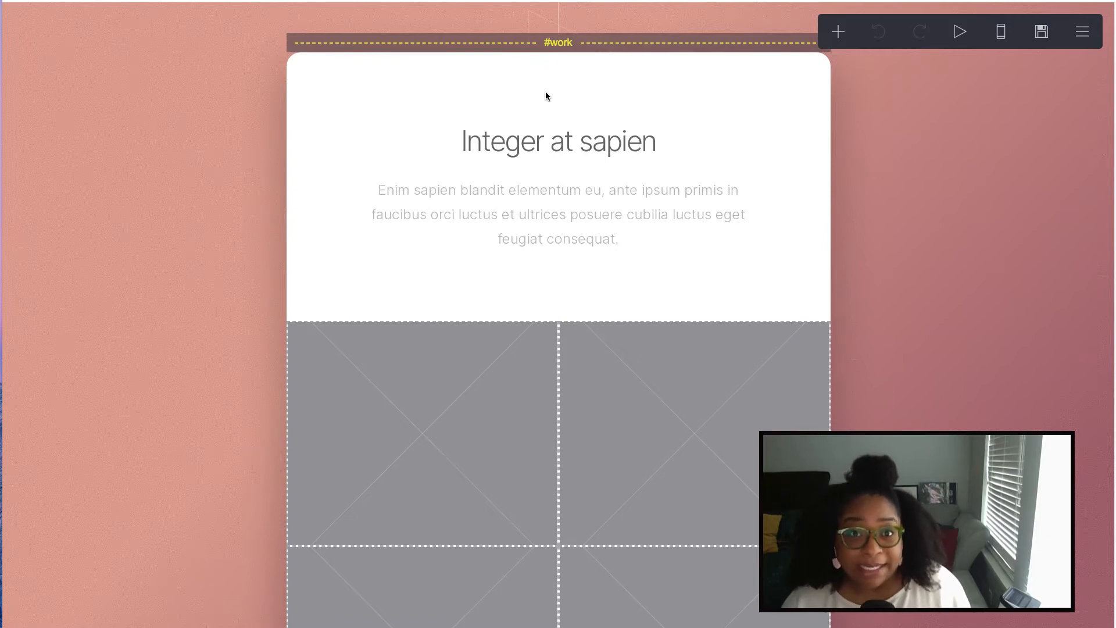
pyautogui.scroll(-2, 545, 96)
pyautogui.scroll(-2, 545, 99)
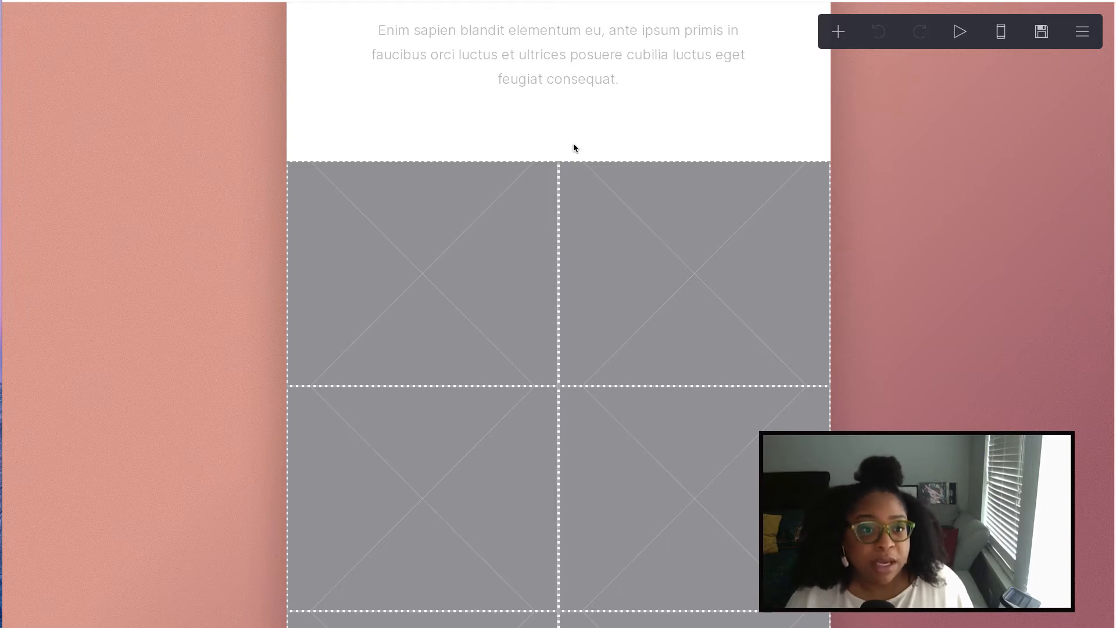
pyautogui.scroll(3, 574, 144)
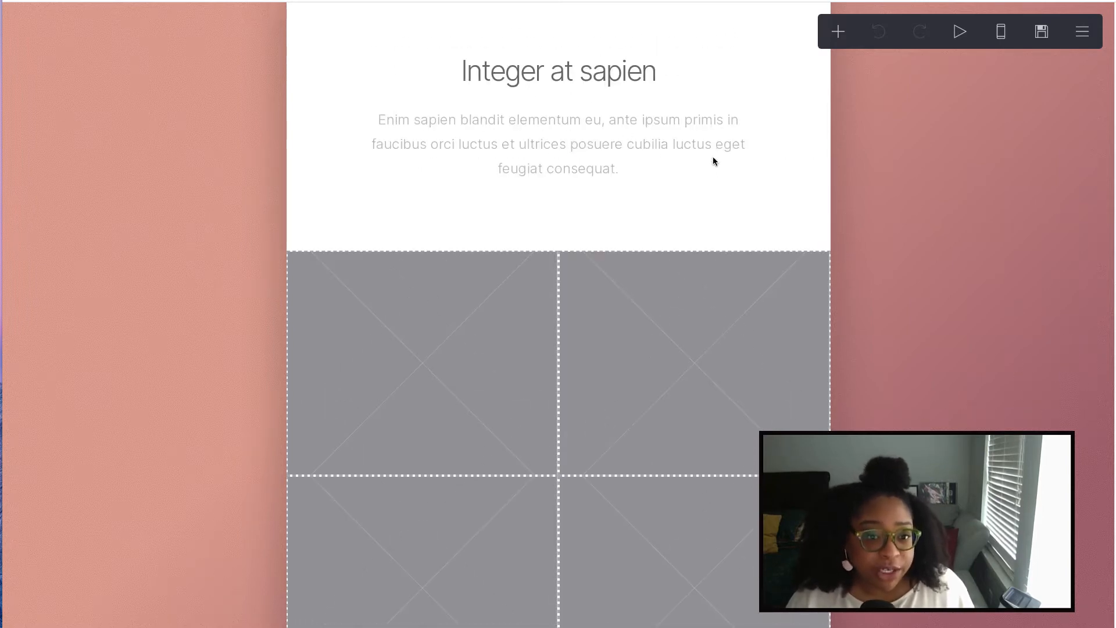
pyautogui.scroll(-10, 709, 184)
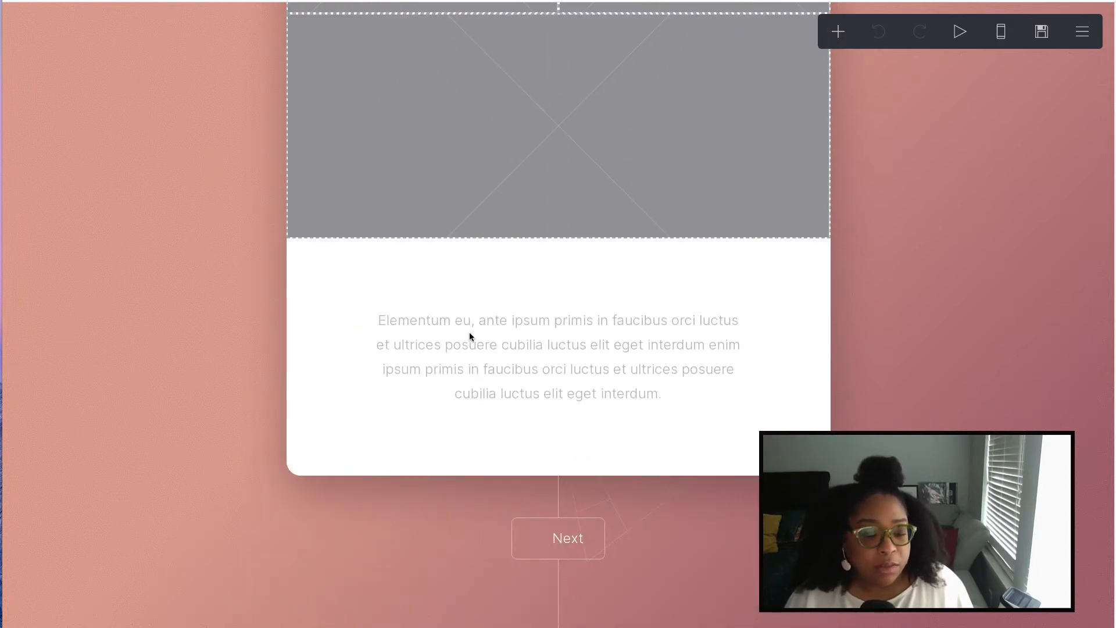
pyautogui.scroll(-7, 639, 359)
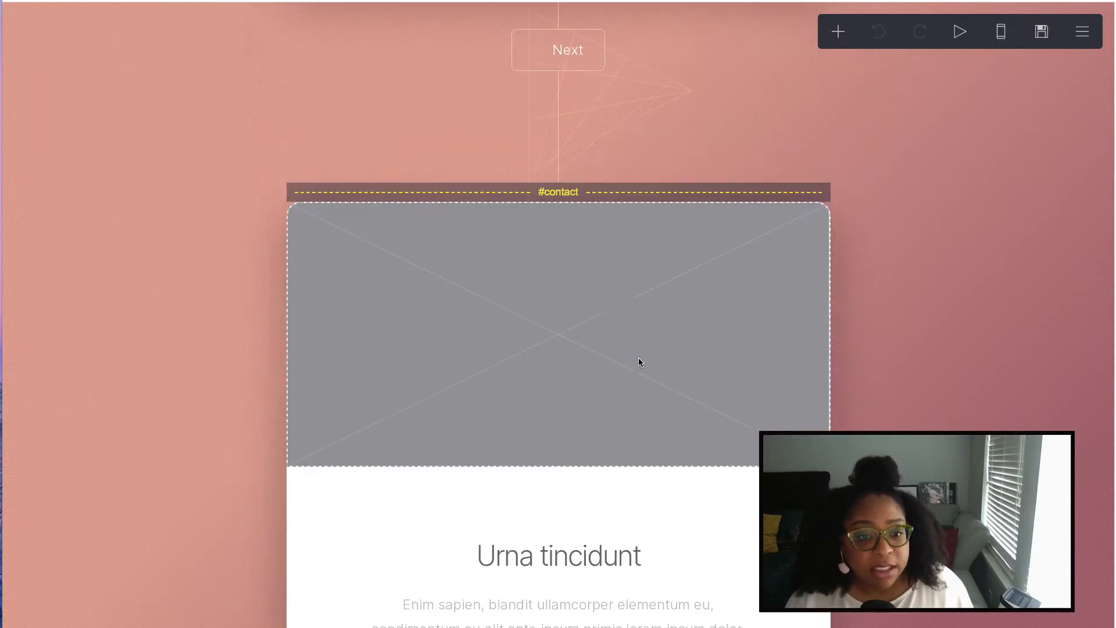
# - Look over the #contact section and show the add-element menu (Text, Image, Gallery, Buttons, Divider)
pyautogui.scroll(-4, 611, 289)
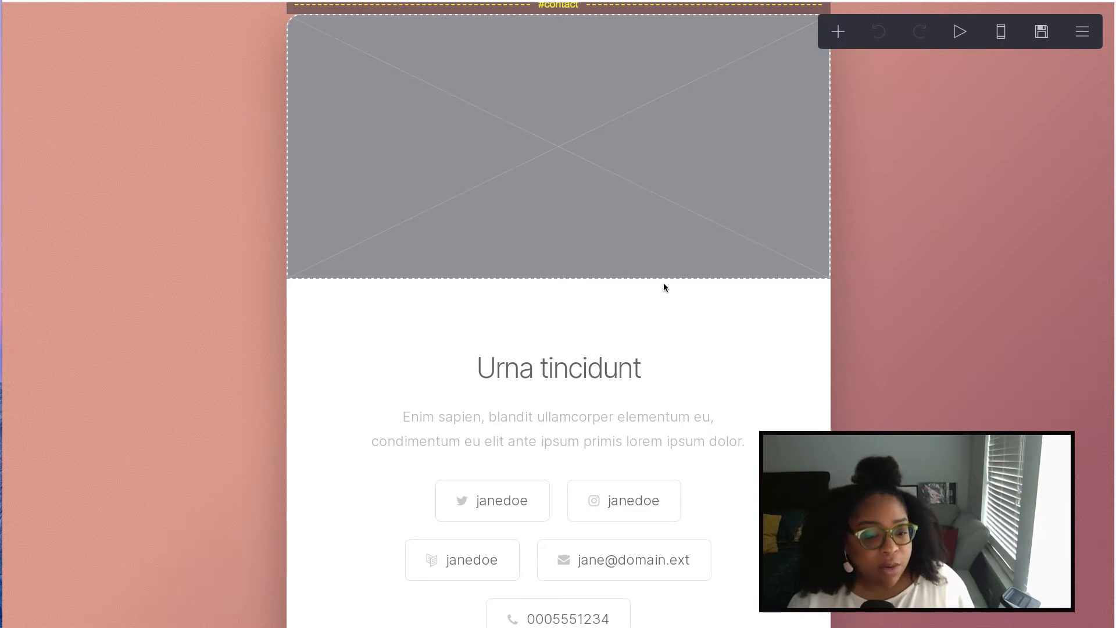
pyautogui.scroll(-3, 663, 284)
pyautogui.scroll(-3, 663, 286)
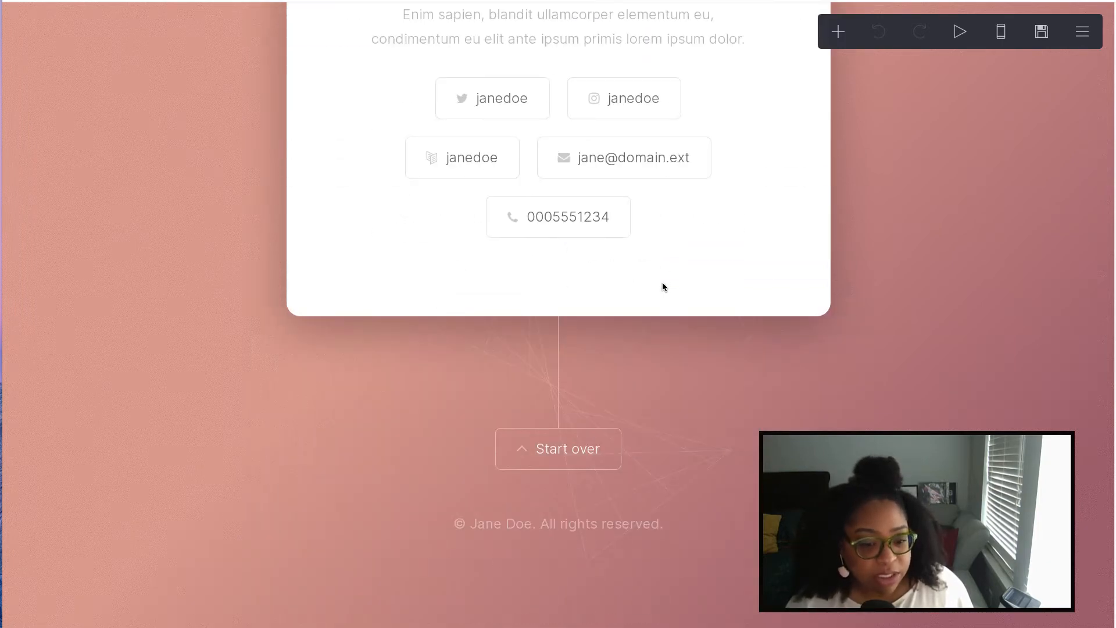
pyautogui.scroll(8, 663, 286)
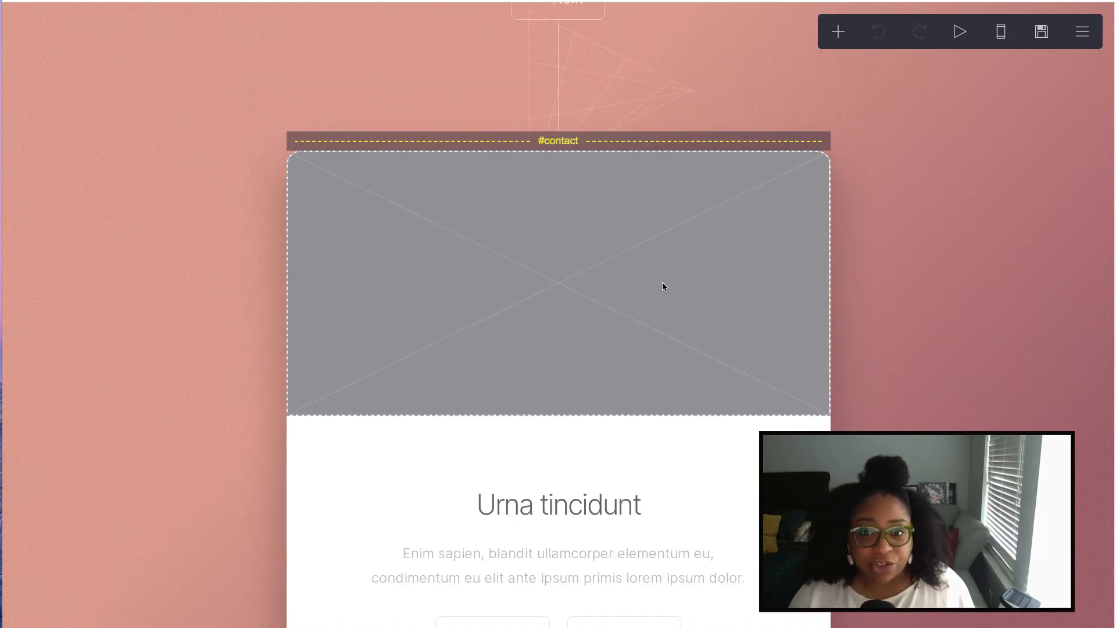
pyautogui.click(839, 32)
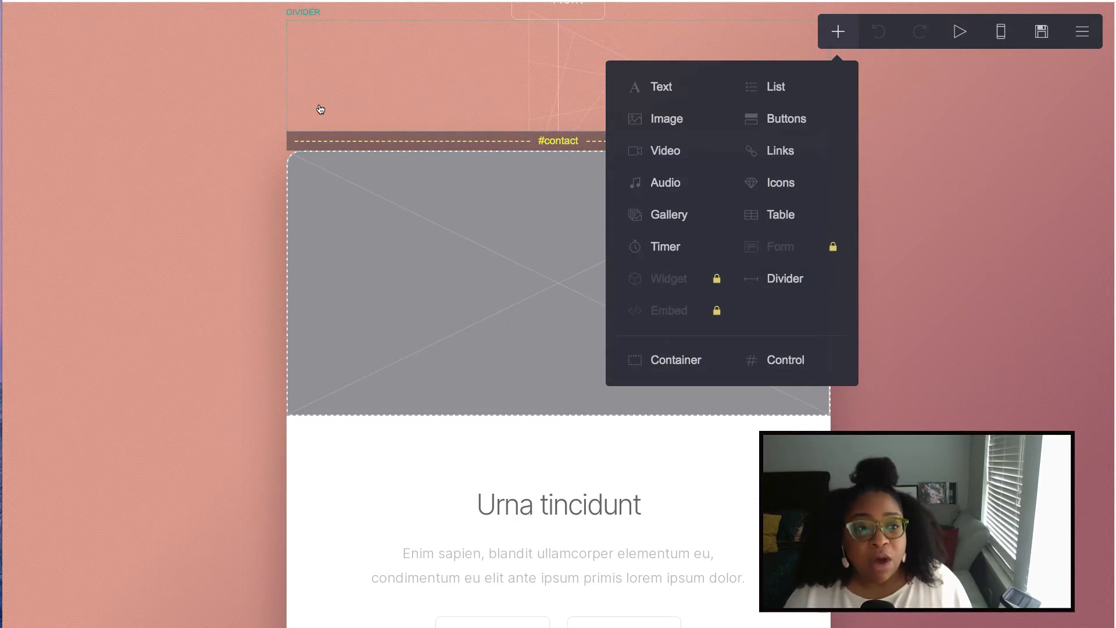
# - Close the add-element menu and select the round headshot avatar at the top of the page
pyautogui.click(239, 142)
pyautogui.scroll(-15, 927, 209)
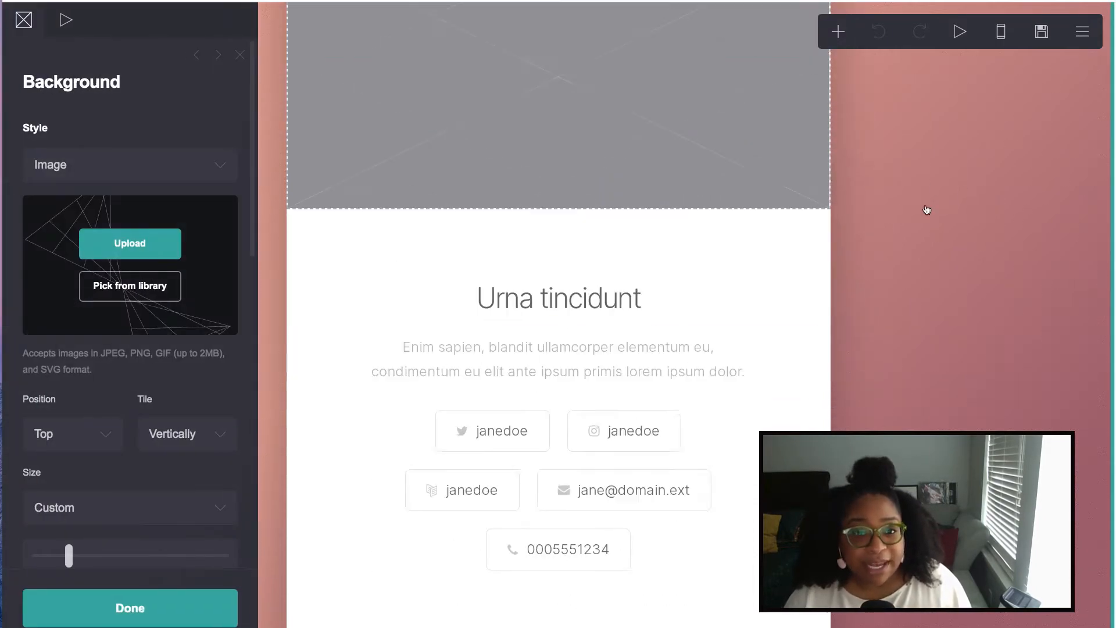
pyautogui.scroll(15, 927, 209)
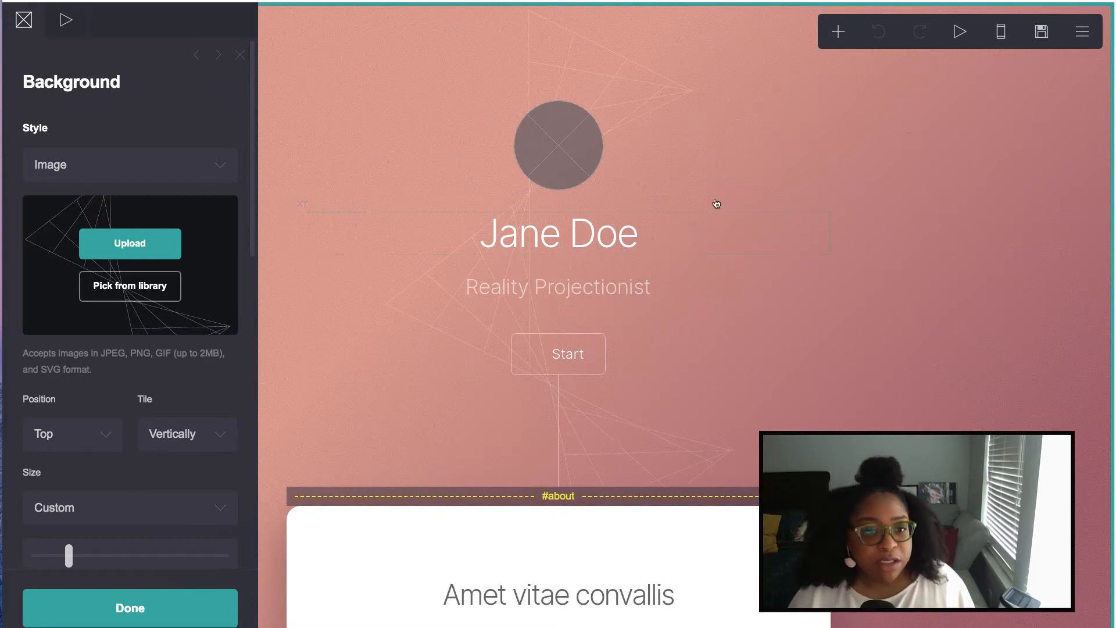
pyautogui.click(542, 145)
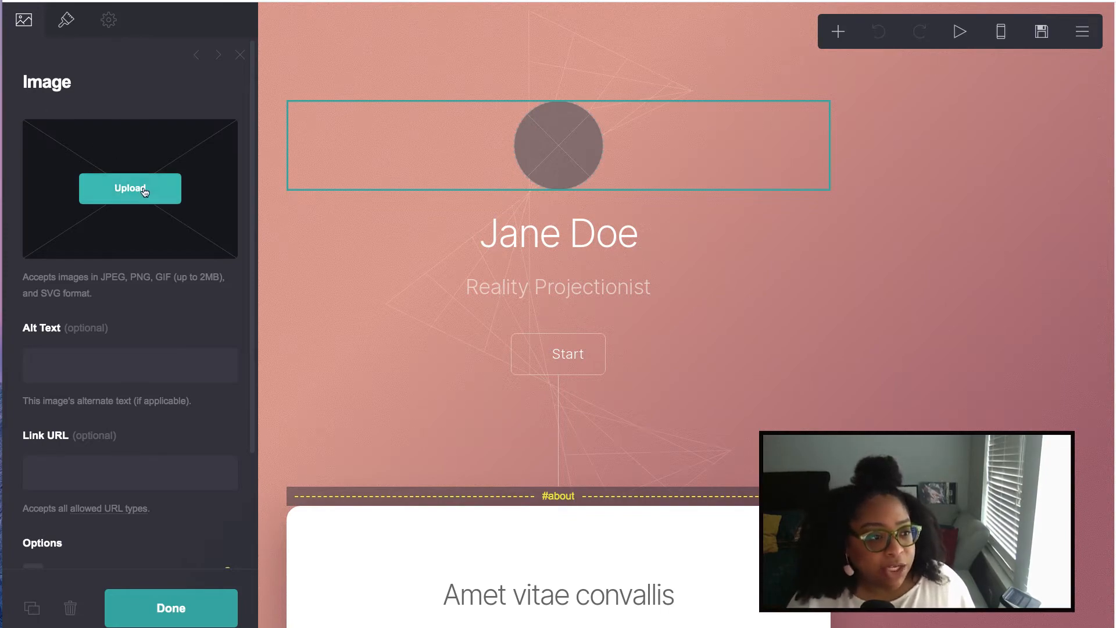
# - Resize the headshot into a centered Rectangle with 0.375 corner rounding
pyautogui.click(65, 24)
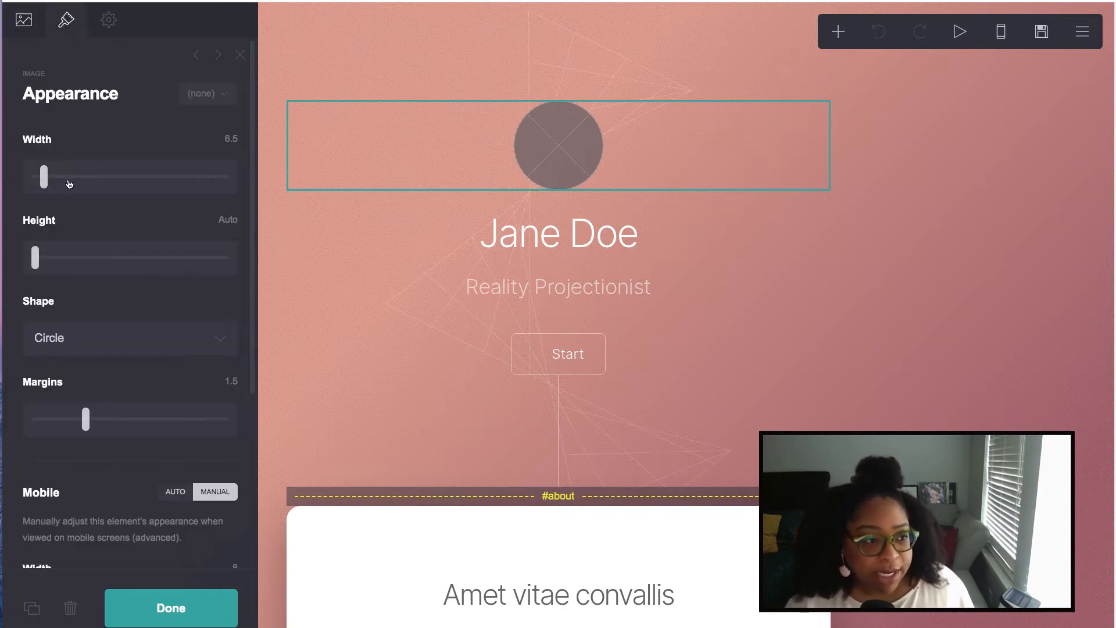
pyautogui.moveTo(43, 176)
pyautogui.mouseDown()
pyautogui.moveTo(88, 177)
pyautogui.moveTo(34, 177)
pyautogui.moveTo(46, 180)
pyautogui.mouseUp()
pyautogui.click(36, 254)
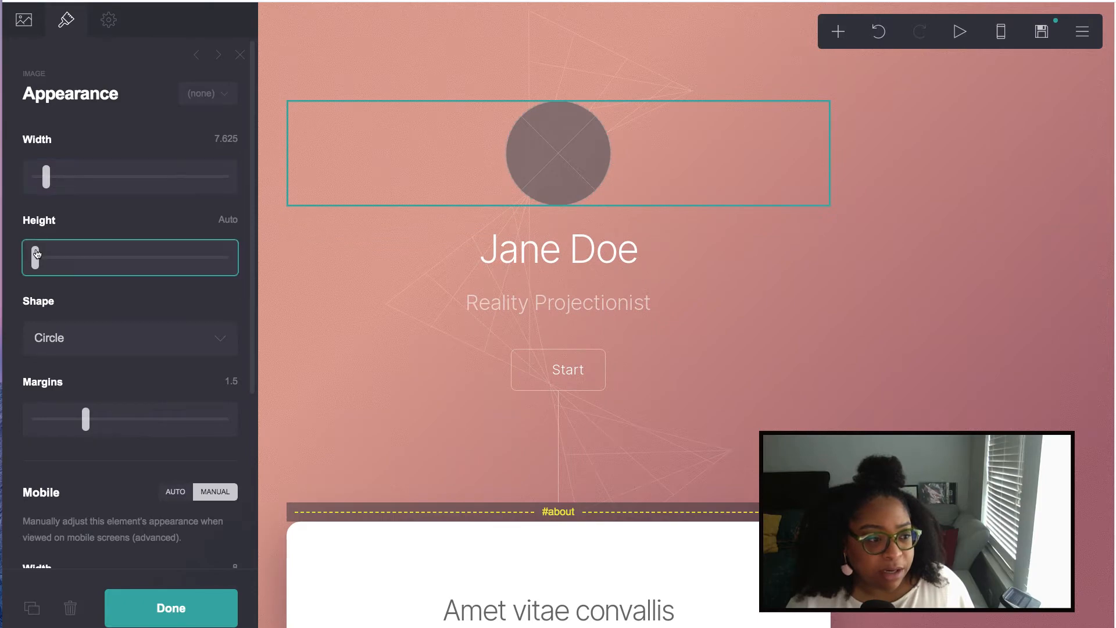
pyautogui.moveTo(36, 253); pyautogui.dragTo(60, 256)
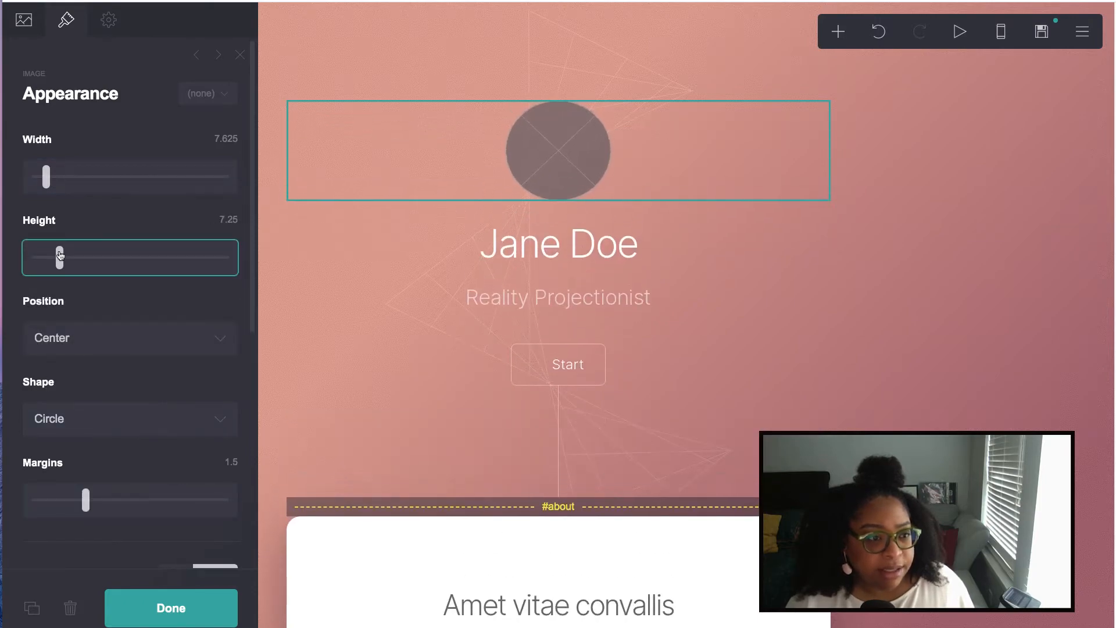
pyautogui.click(167, 345)
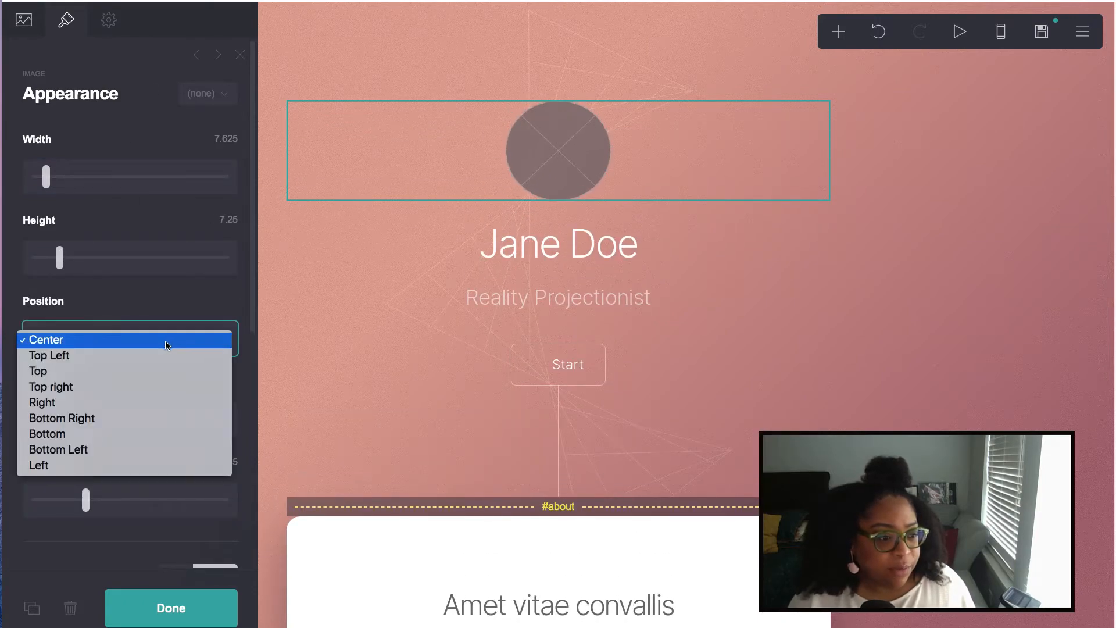
pyautogui.click(167, 345)
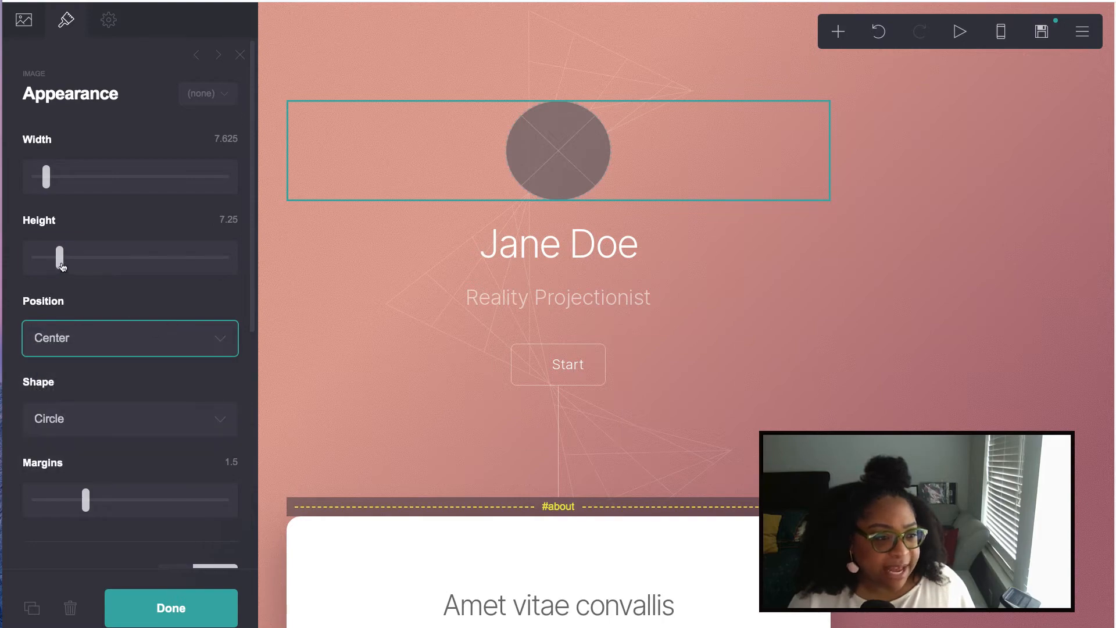
pyautogui.moveTo(62, 267); pyautogui.dragTo(69, 266)
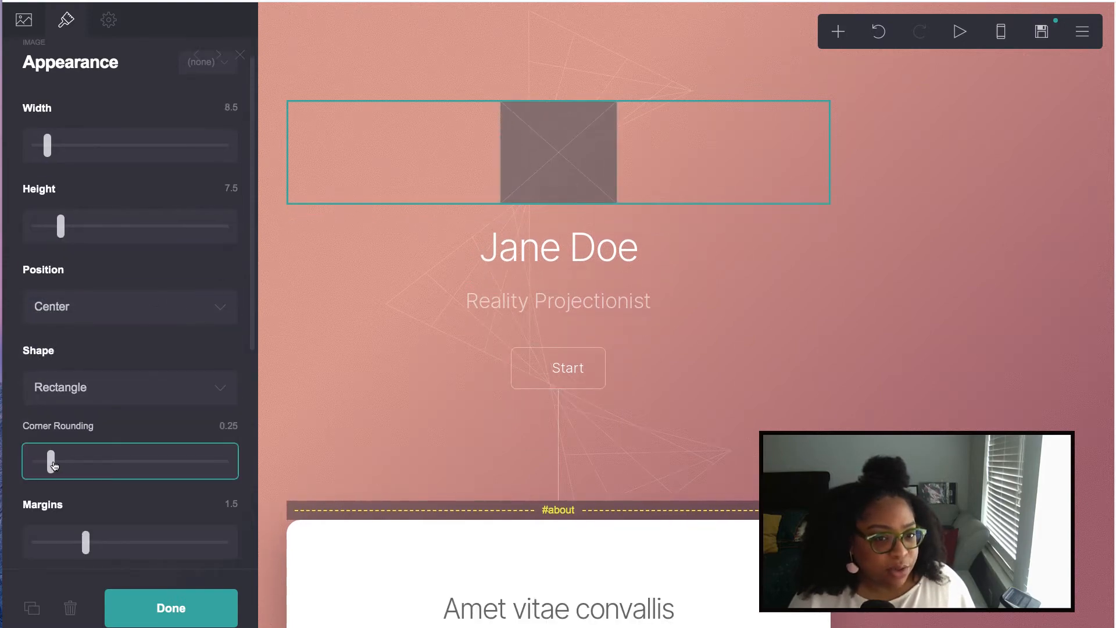
pyautogui.moveTo(55, 465); pyautogui.dragTo(63, 469)
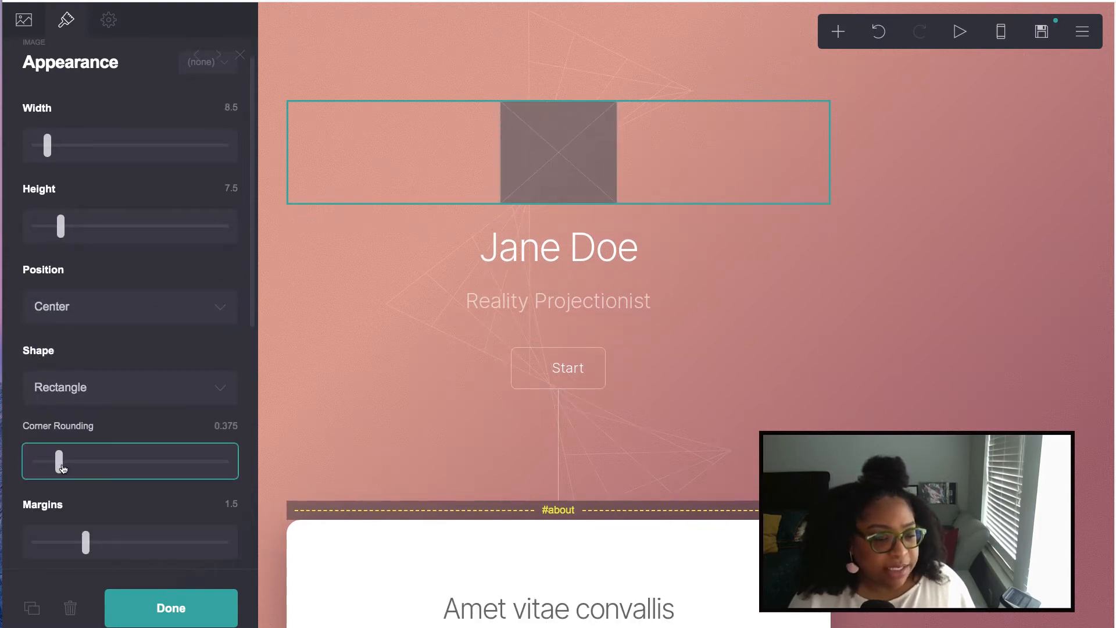
pyautogui.click(24, 19)
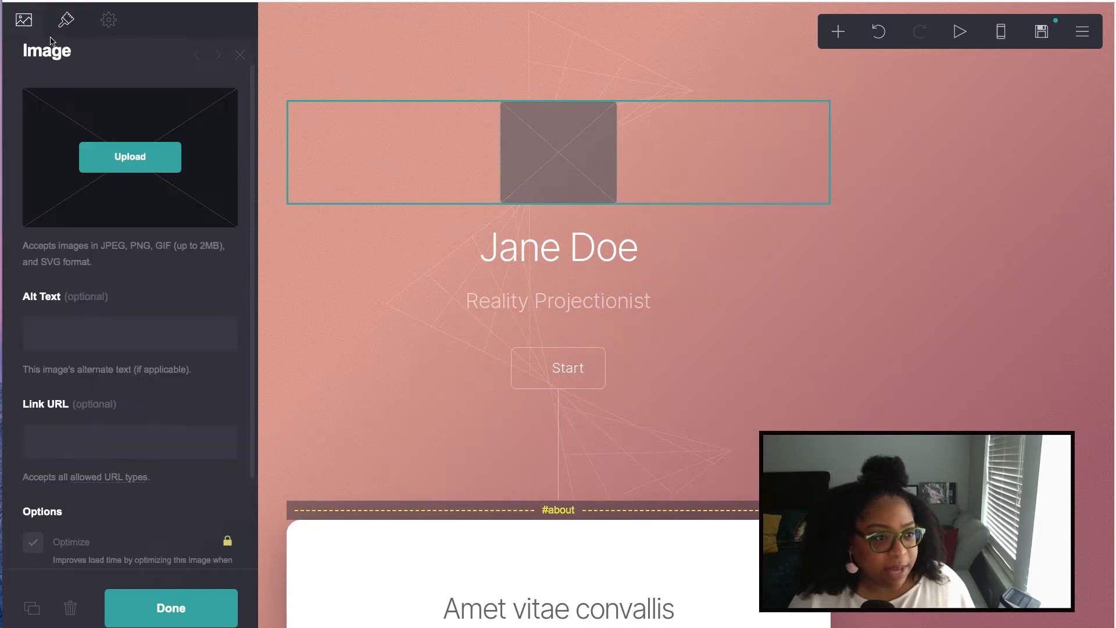
pyautogui.click(156, 158)
# - Upload headshot.jpg from the Desktop, widen the crop to the whole photo, and accept it
pyautogui.click(446, 9)
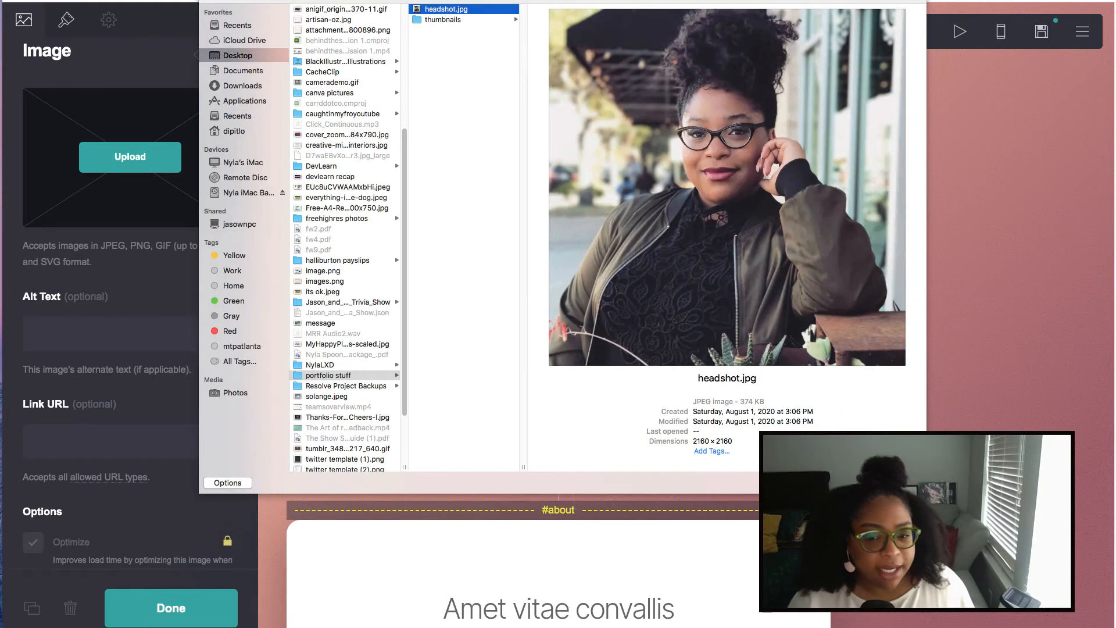
pyautogui.click(898, 483)
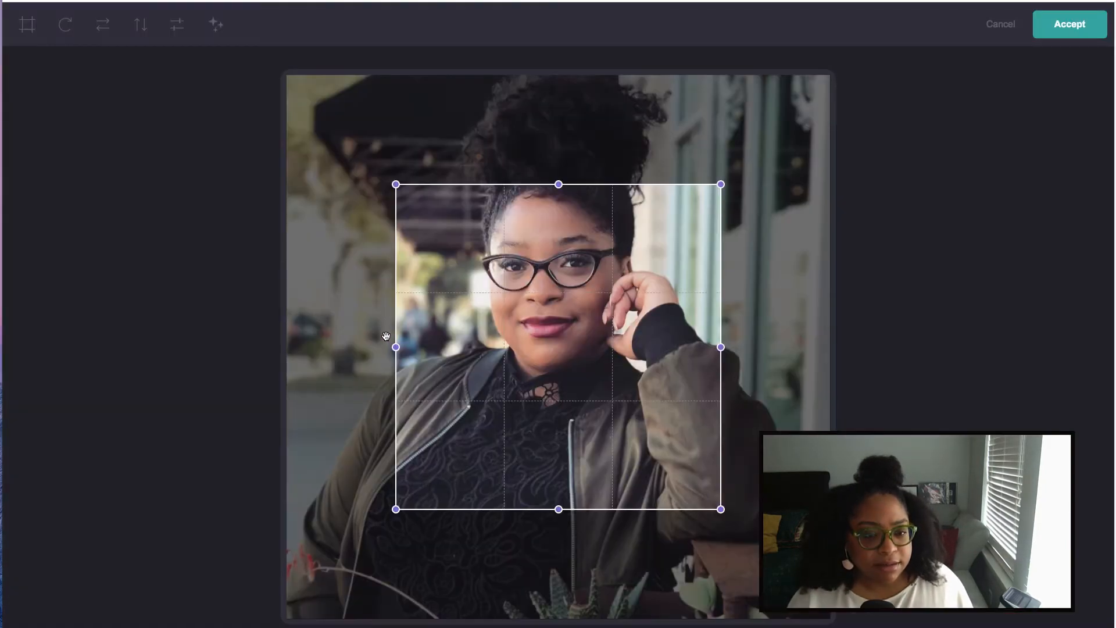
pyautogui.moveTo(497, 254); pyautogui.dragTo(387, 144)
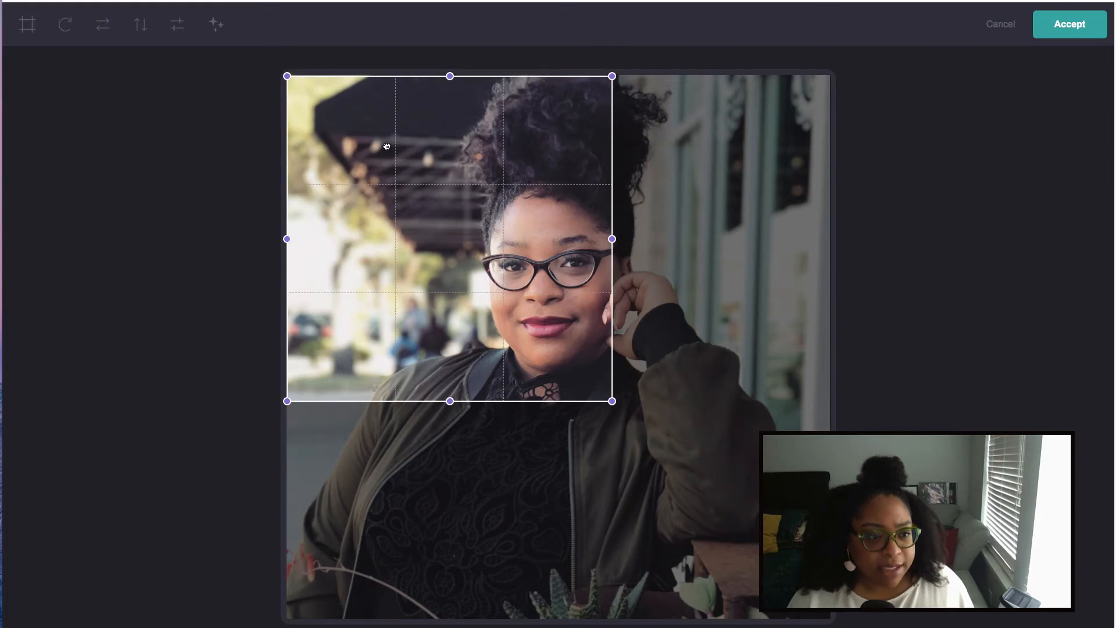
pyautogui.moveTo(610, 403); pyautogui.dragTo(830, 619)
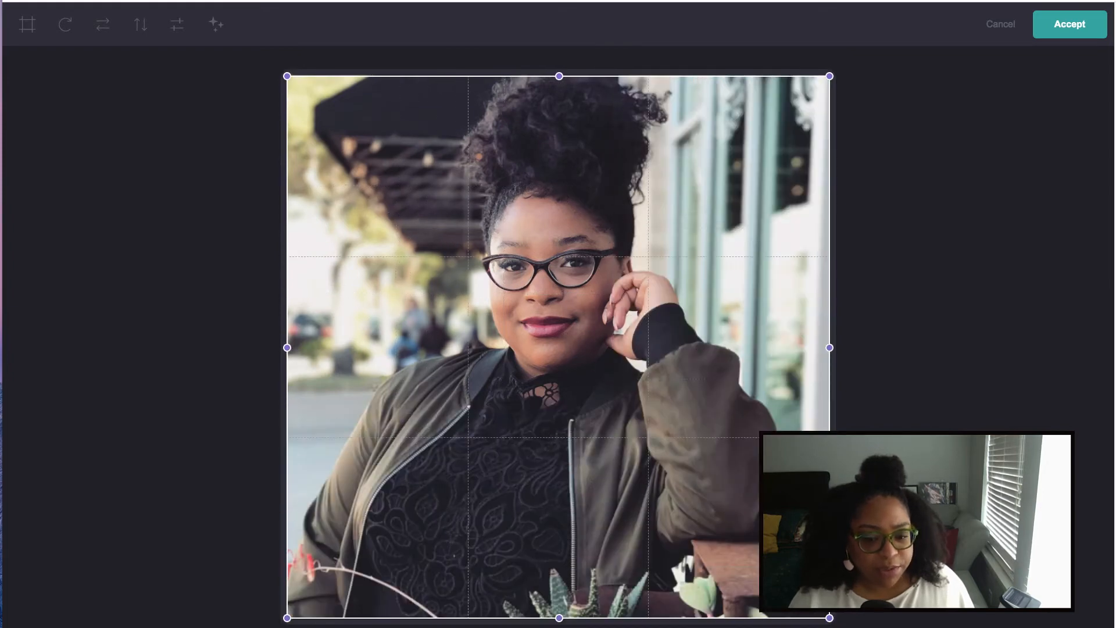
pyautogui.click(1070, 24)
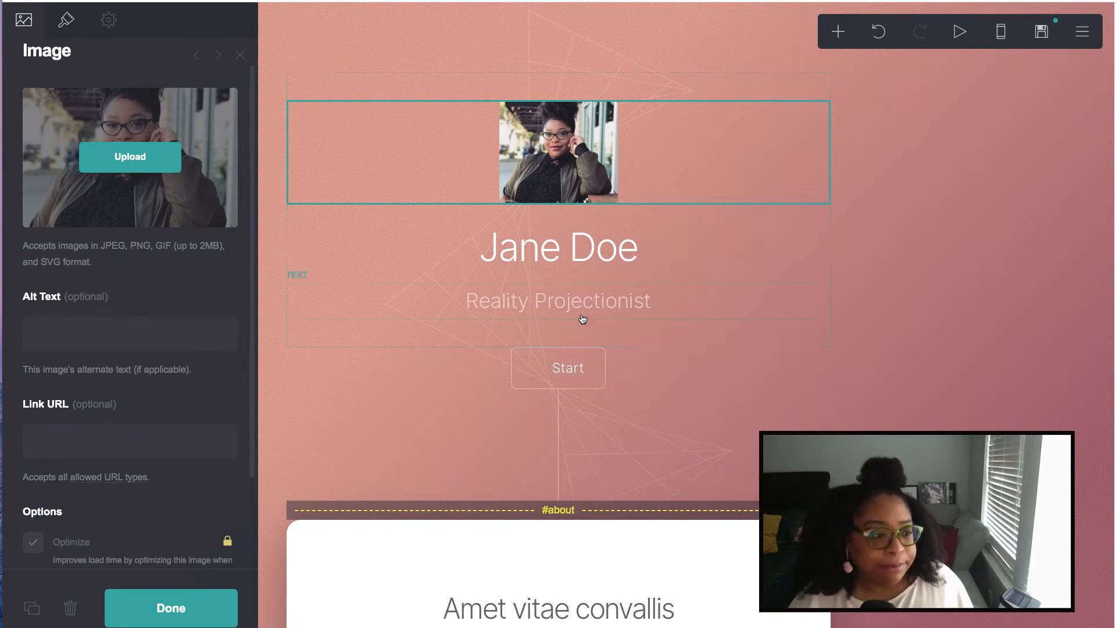
pyautogui.scroll(-4, 135, 384)
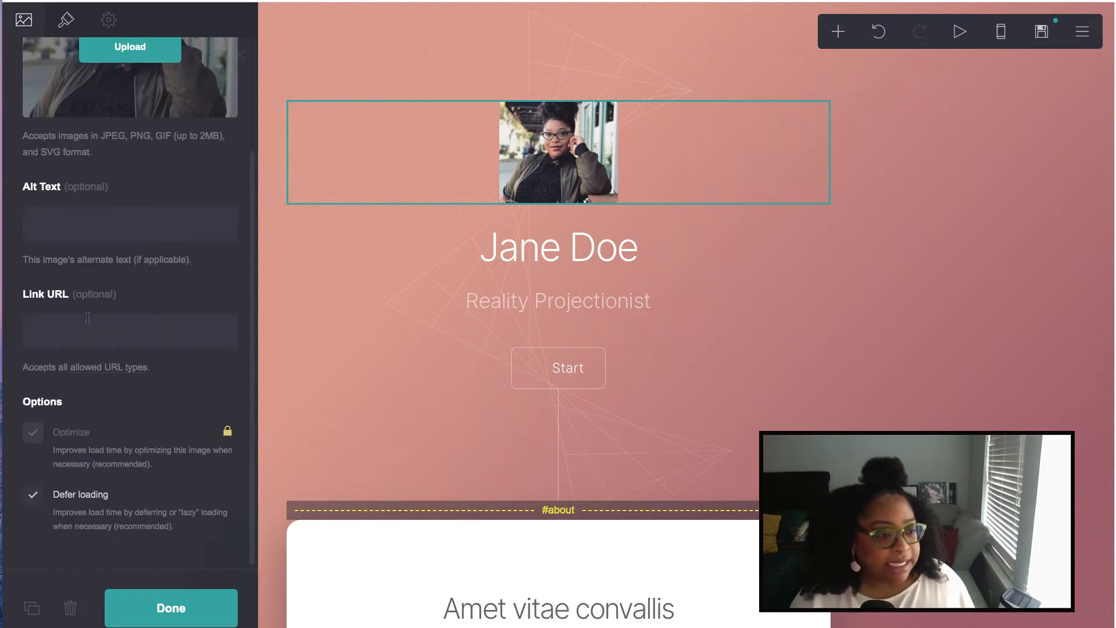
pyautogui.click(170, 607)
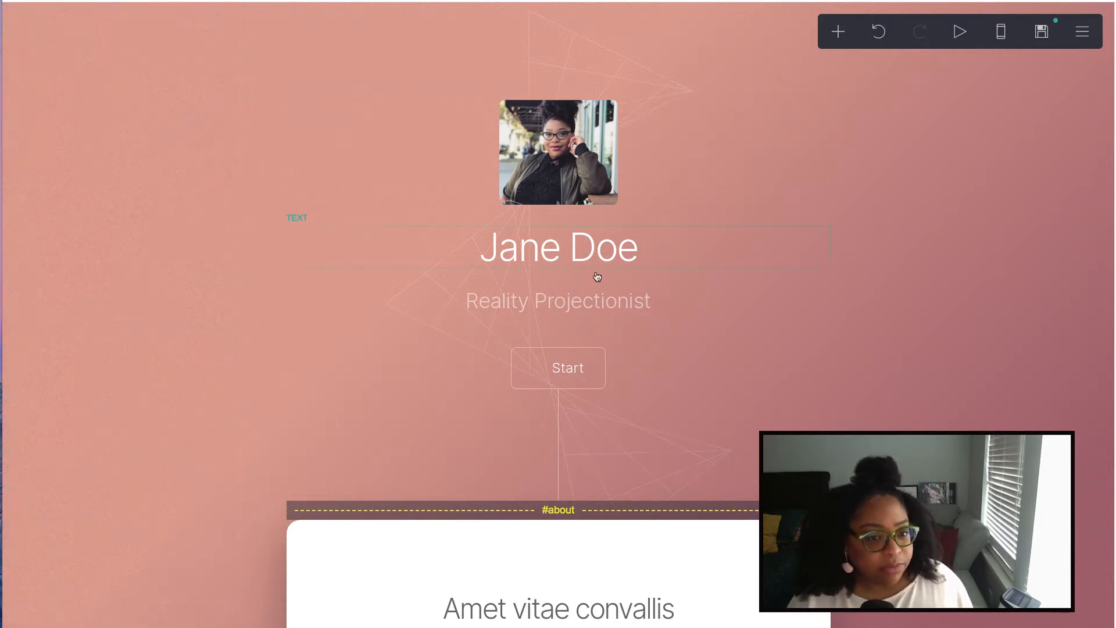
# - Replace the Jane Doe heading with the owner's full name
pyautogui.click(580, 255)
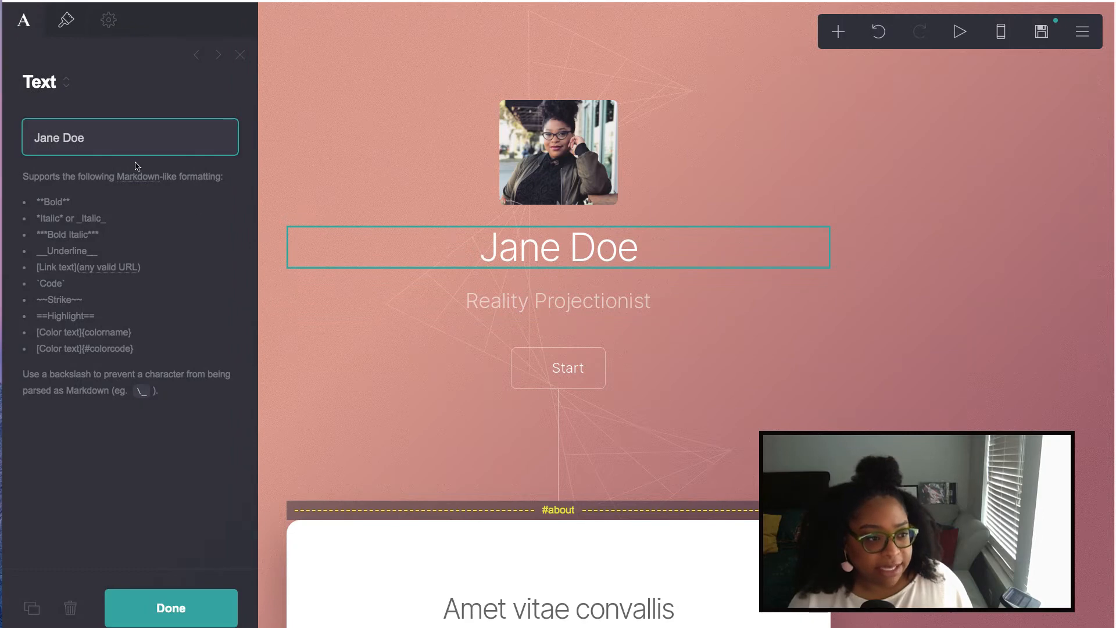
pyautogui.tripleClick(93, 138)
pyautogui.write('Ny')
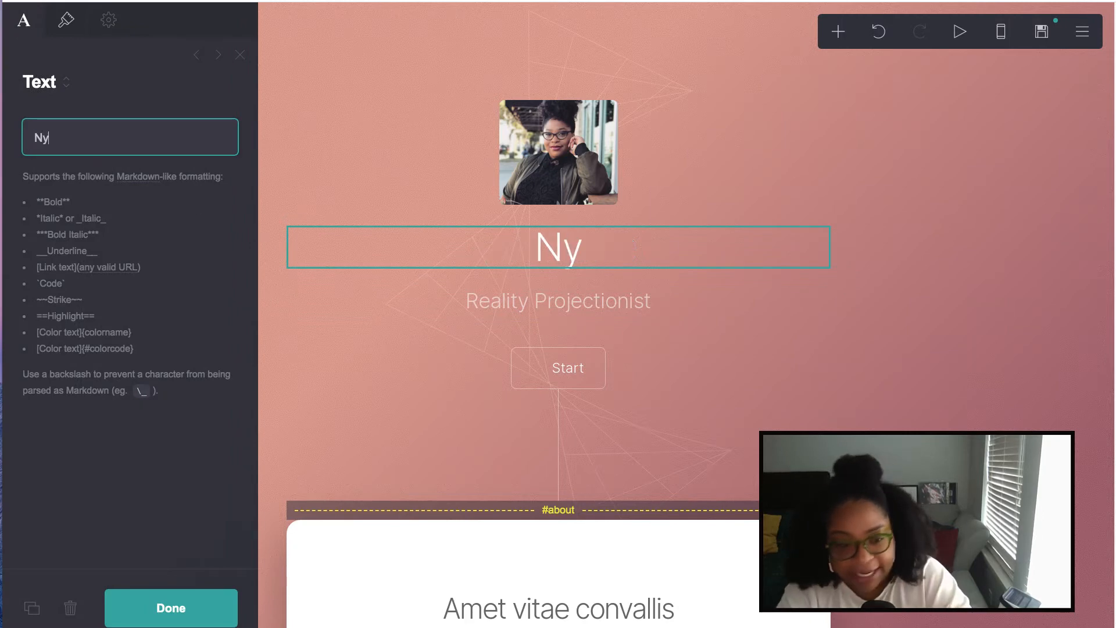
pyautogui.write('la Spooner')
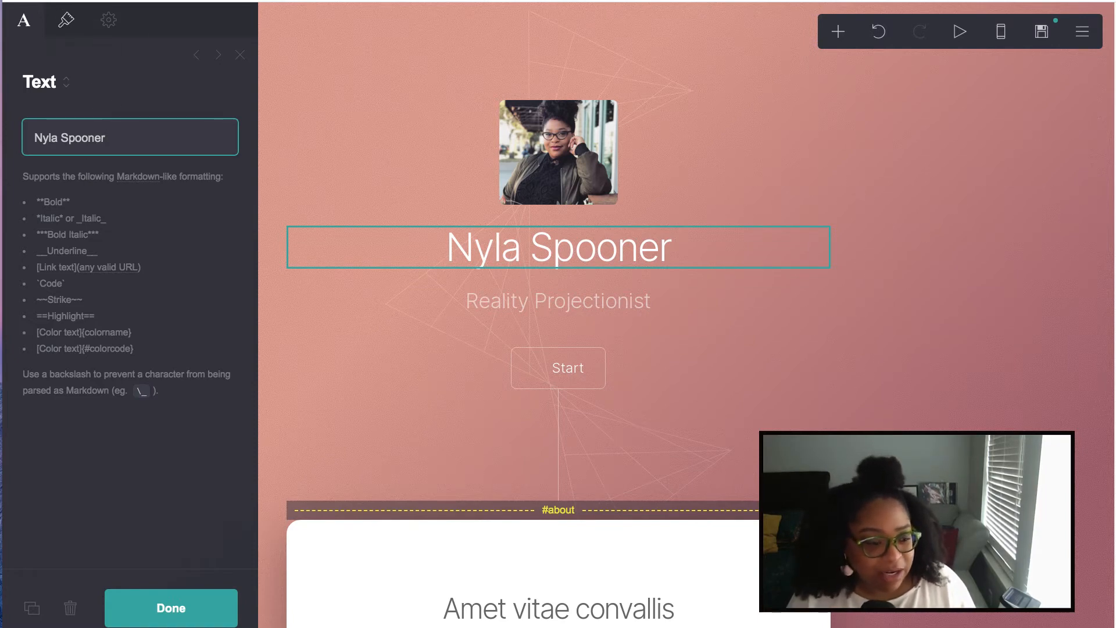
pyautogui.click(169, 609)
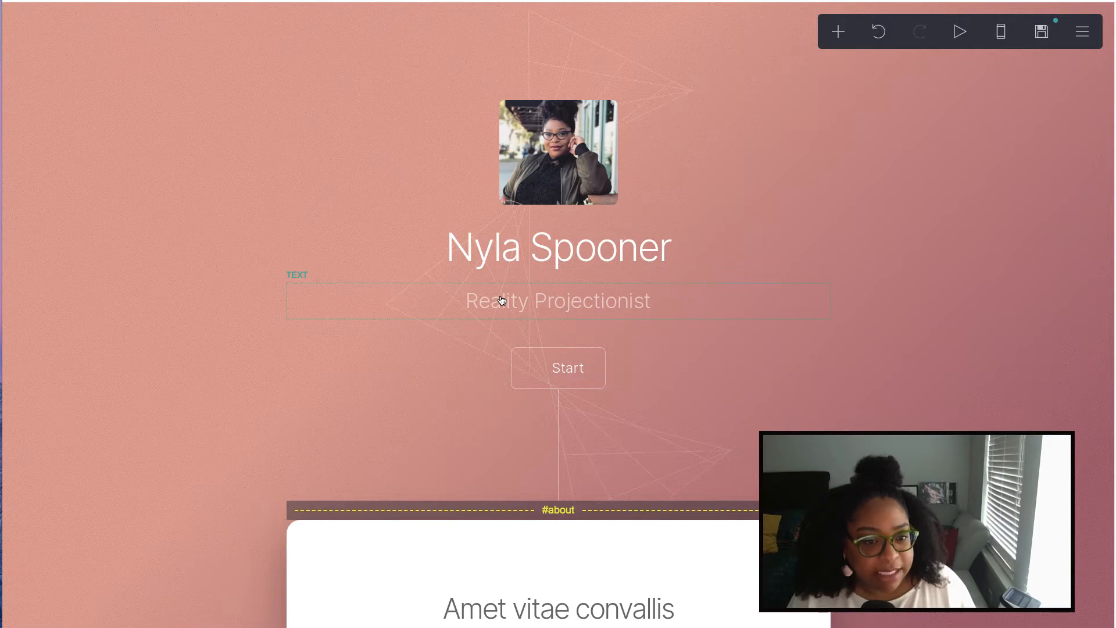
# - Change the subtitle from 'Reality Projectionist' to 'Learning Experience Designer'
pyautogui.click(502, 300)
pyautogui.moveTo(142, 138); pyautogui.dragTo(8, 117)
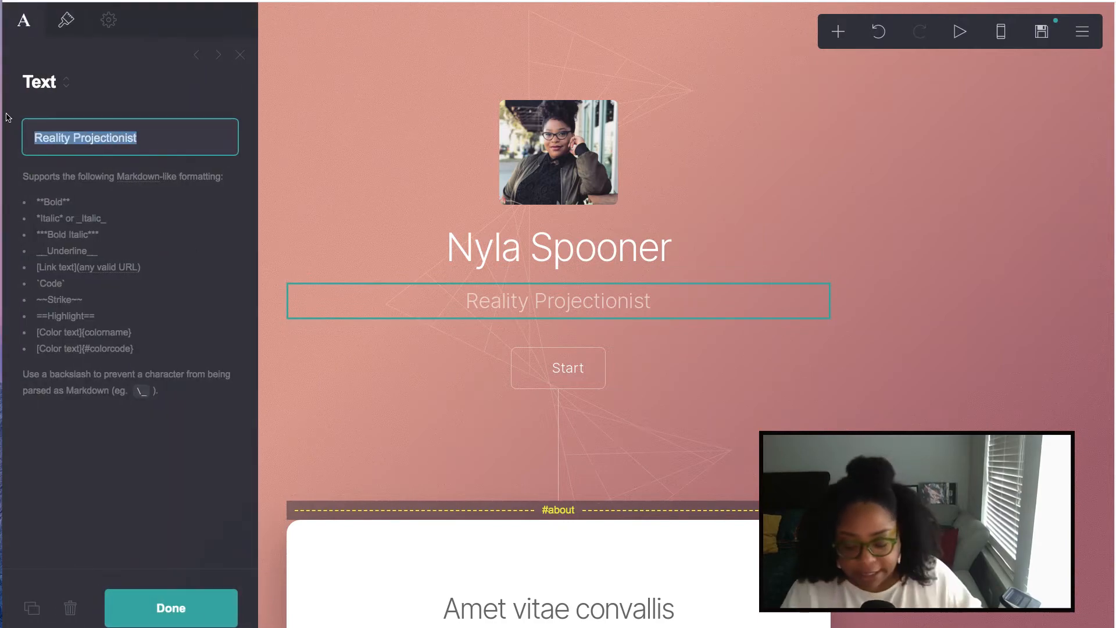
pyautogui.write('Learning ')
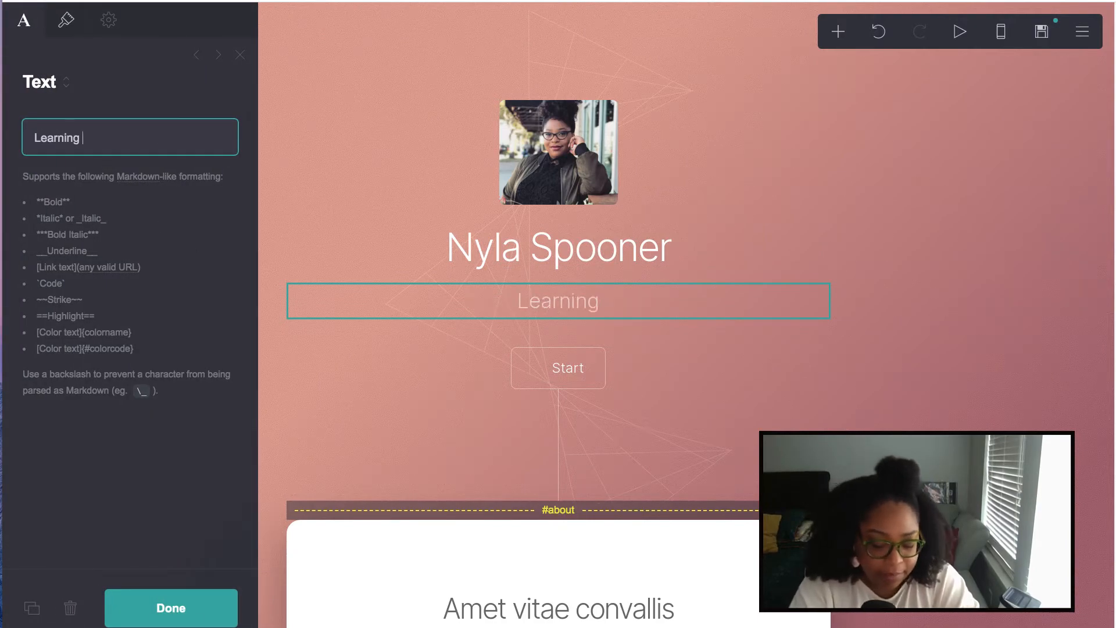
pyautogui.write('Experience Des')
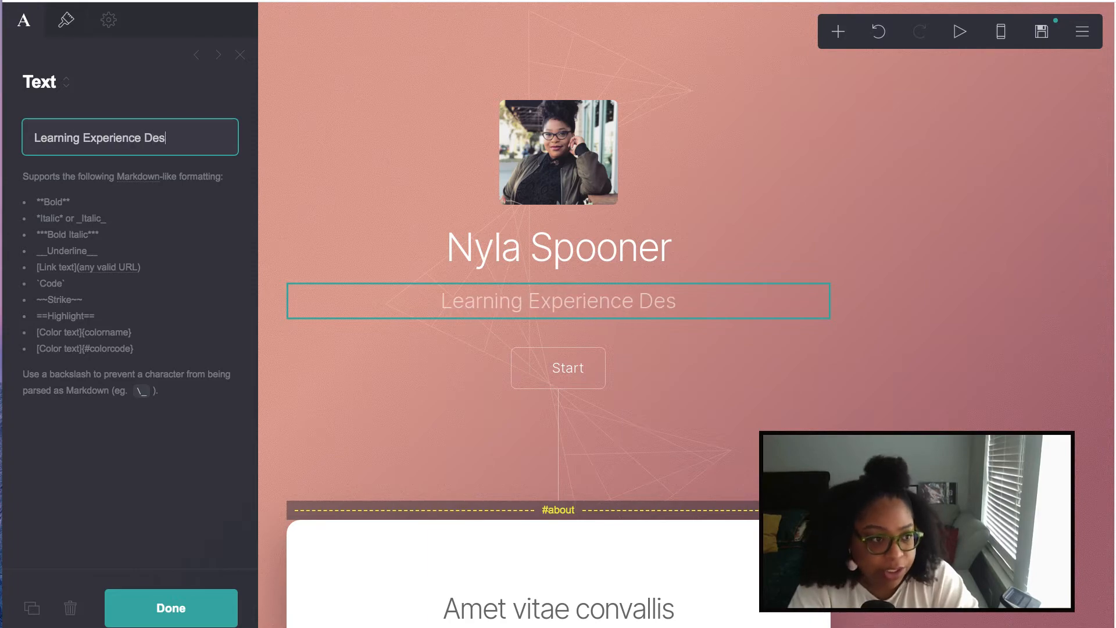
pyautogui.write('igner')
pyautogui.click(184, 615)
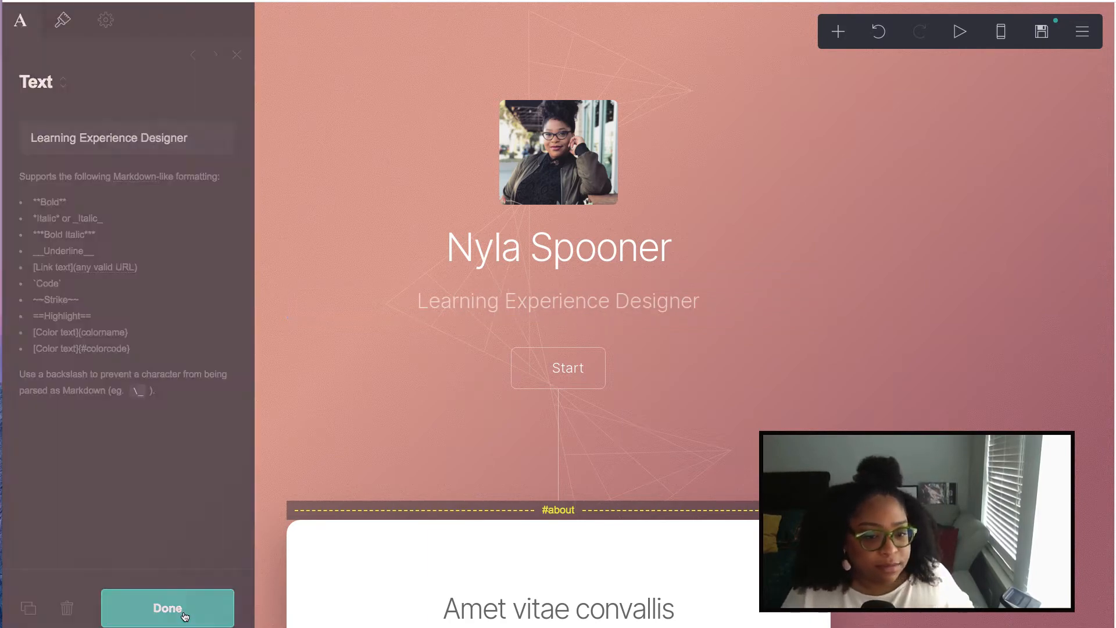
pyautogui.scroll(-3, 699, 355)
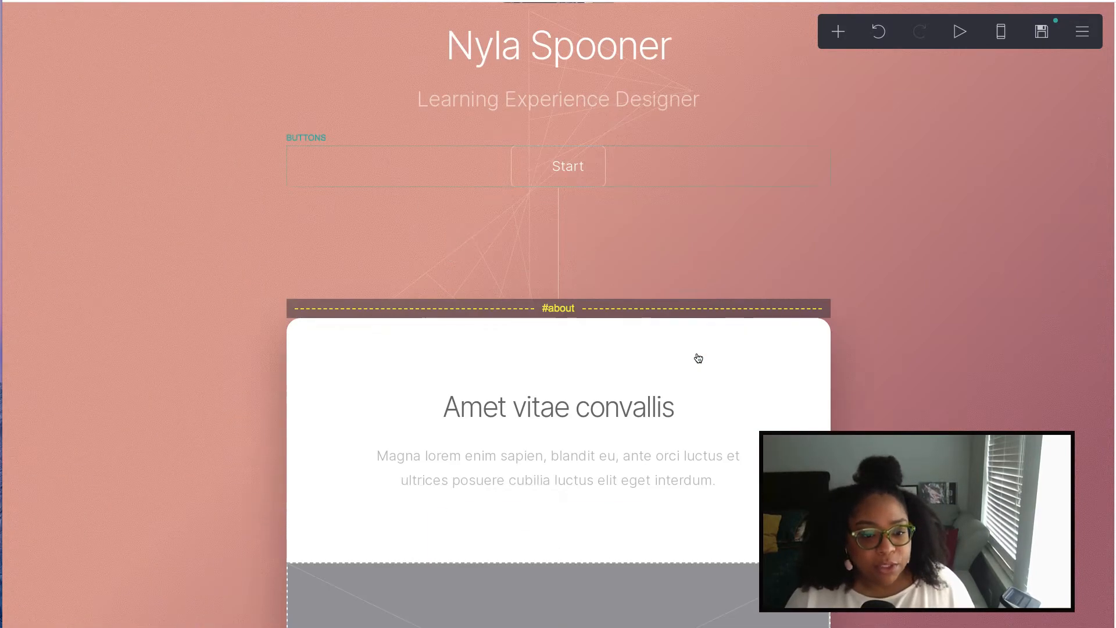
pyautogui.scroll(-5, 698, 357)
pyautogui.scroll(1, 696, 357)
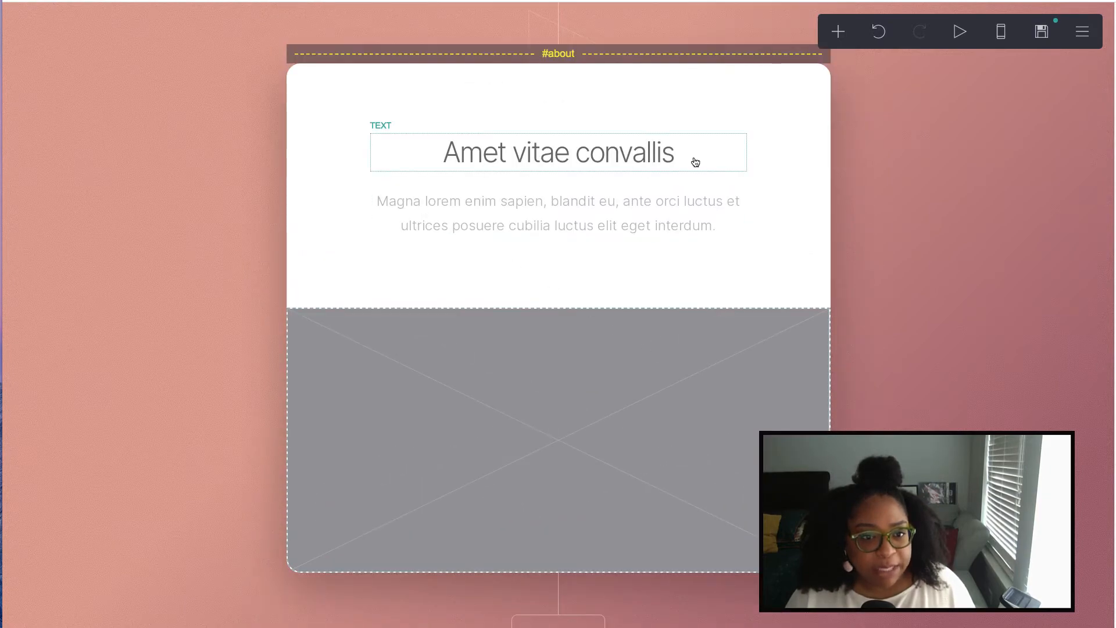
# - Change the About heading to 'Who I am. What I do. What I want to do.'
pyautogui.scroll(1, 694, 176)
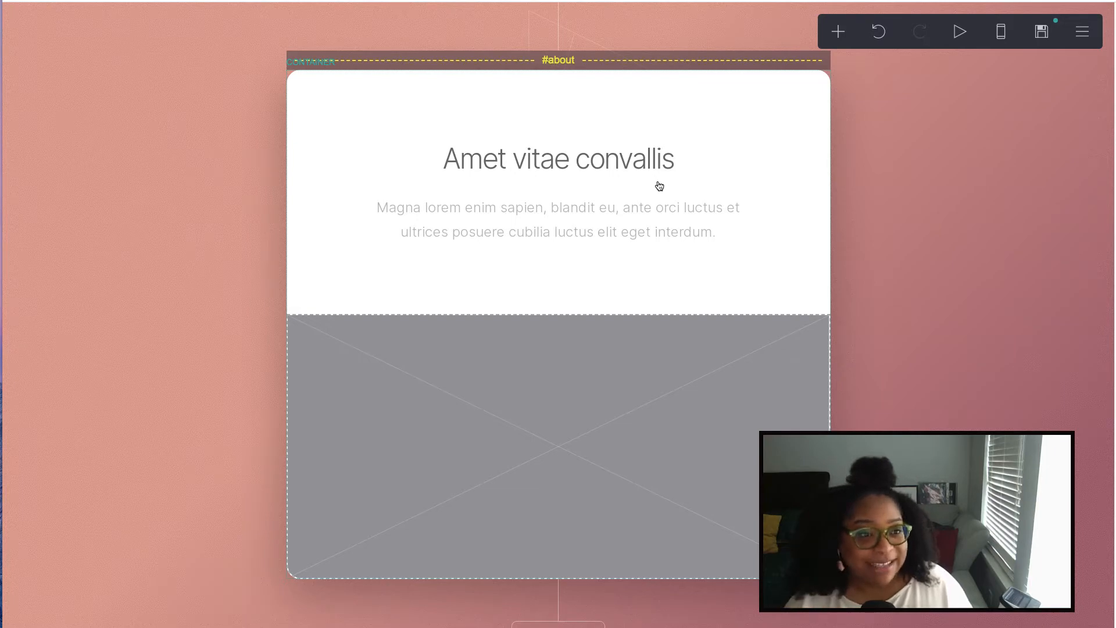
pyautogui.click(523, 147)
pyautogui.moveTo(140, 138); pyautogui.dragTo(83, 144)
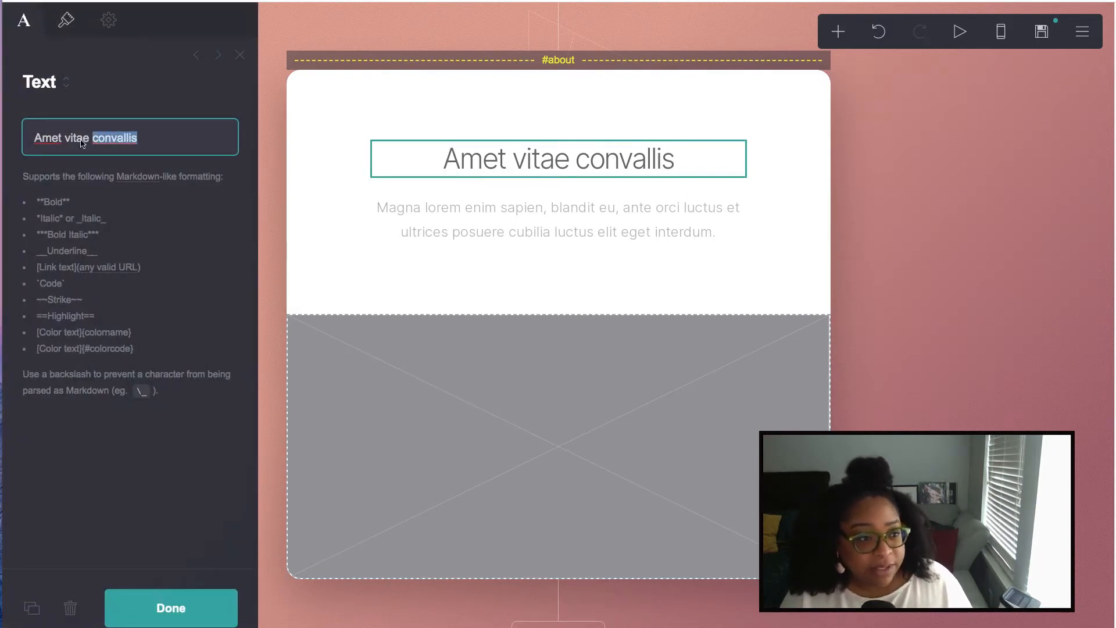
pyautogui.hotkey('ctrl', 'a')
pyautogui.write('Who I am. What I do. What I want to do.')
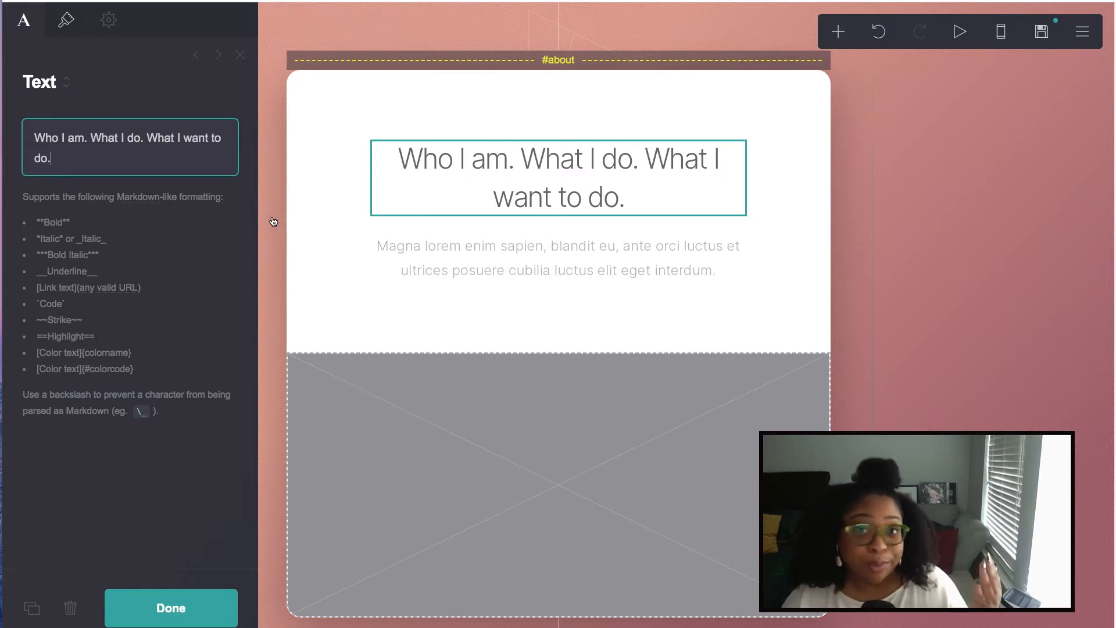
pyautogui.click(171, 608)
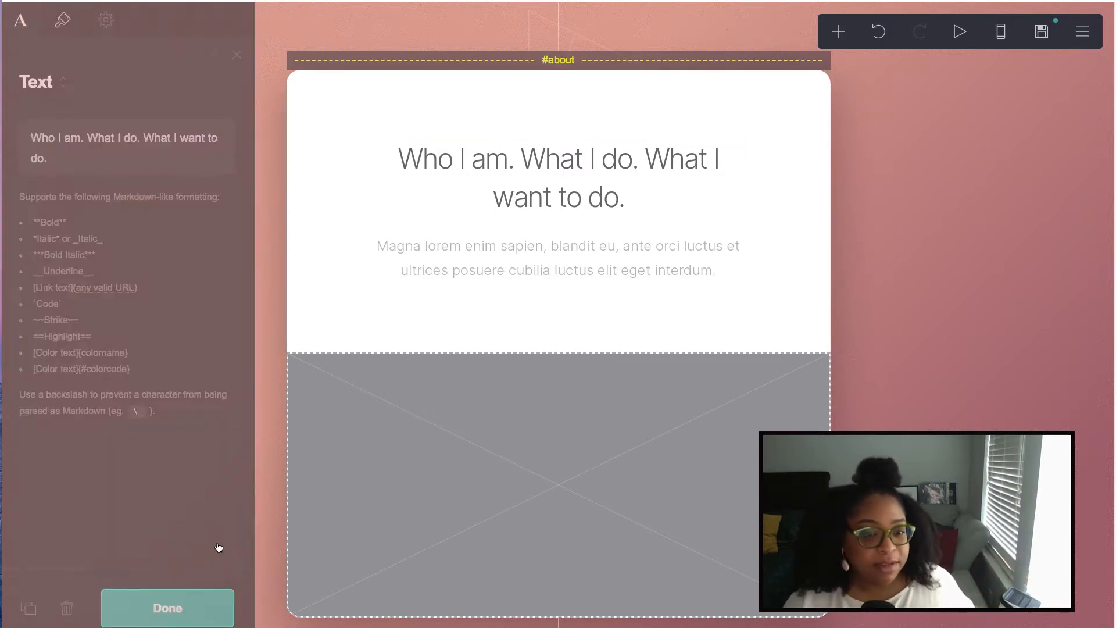
# - Paste the bio over the About paragraph's placeholder lorem text
pyautogui.click(452, 265)
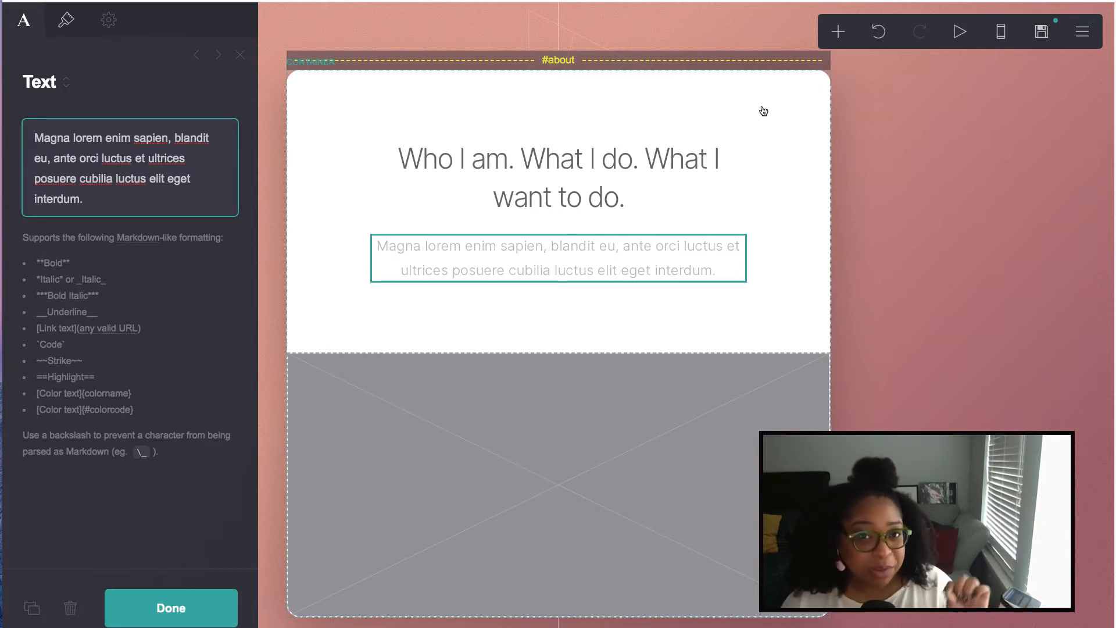
pyautogui.hotkey('ctrl', 'a')
pyautogui.write('I’m a Learning Experience Designer. I create adult-learning experiences for the digital space. I believe in strategic, user-centered design that prioritizes a foundational understanding of how people learn.  I want to create transformative learning solutions that meet performance goals and change the way people feel about what they are learning.  Continue scrolling to see samples of my work')
pyautogui.click(171, 608)
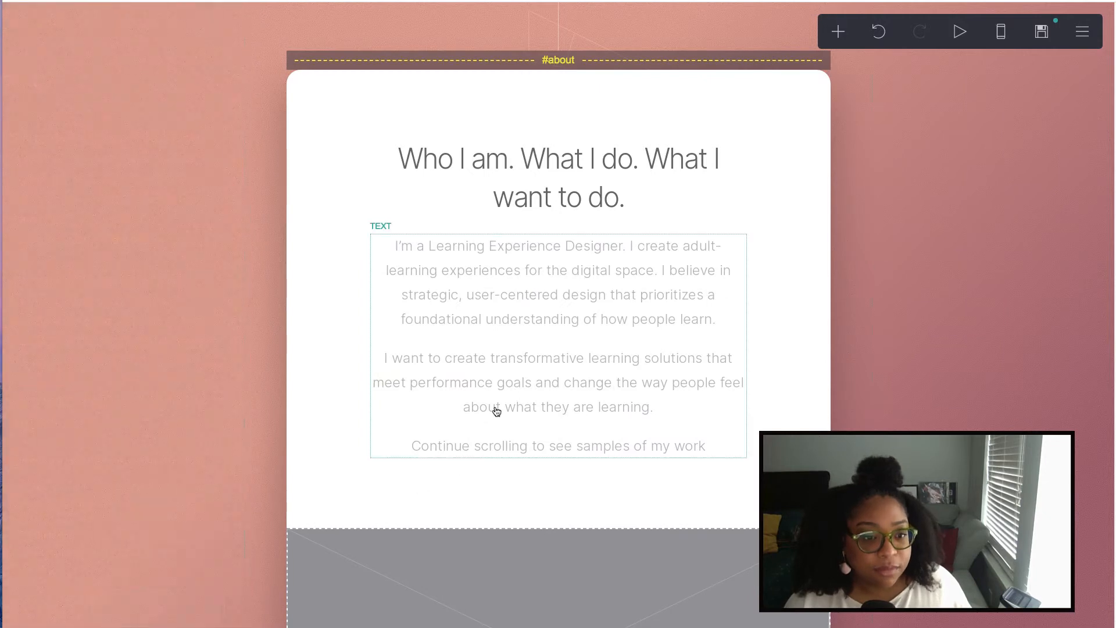
pyautogui.scroll(-2, 491, 410)
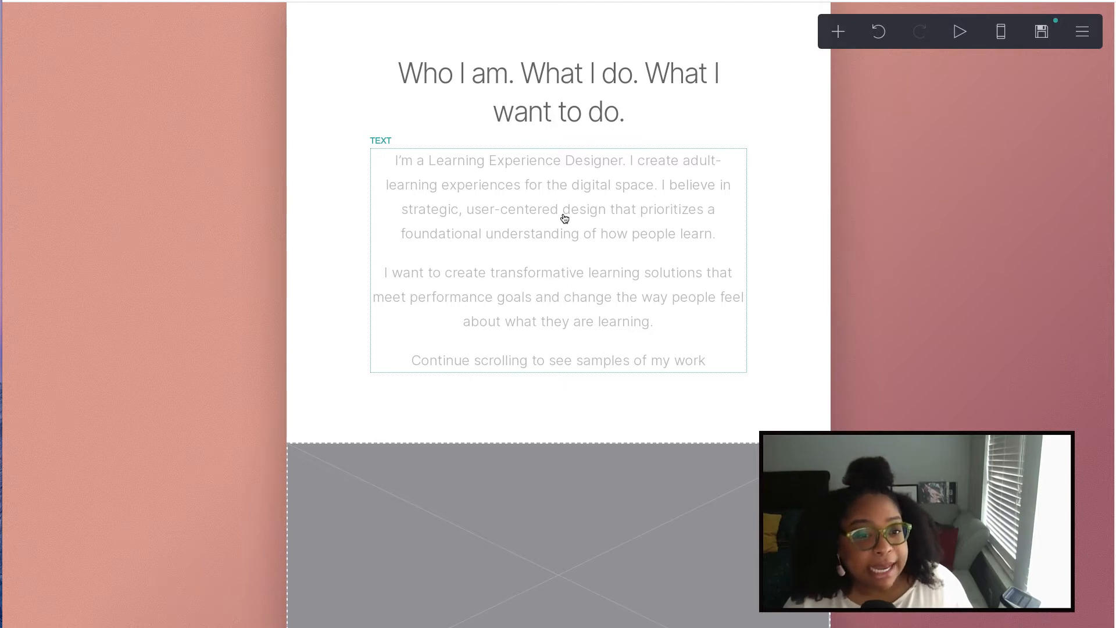
pyautogui.scroll(-2, 556, 255)
pyautogui.scroll(4, 556, 257)
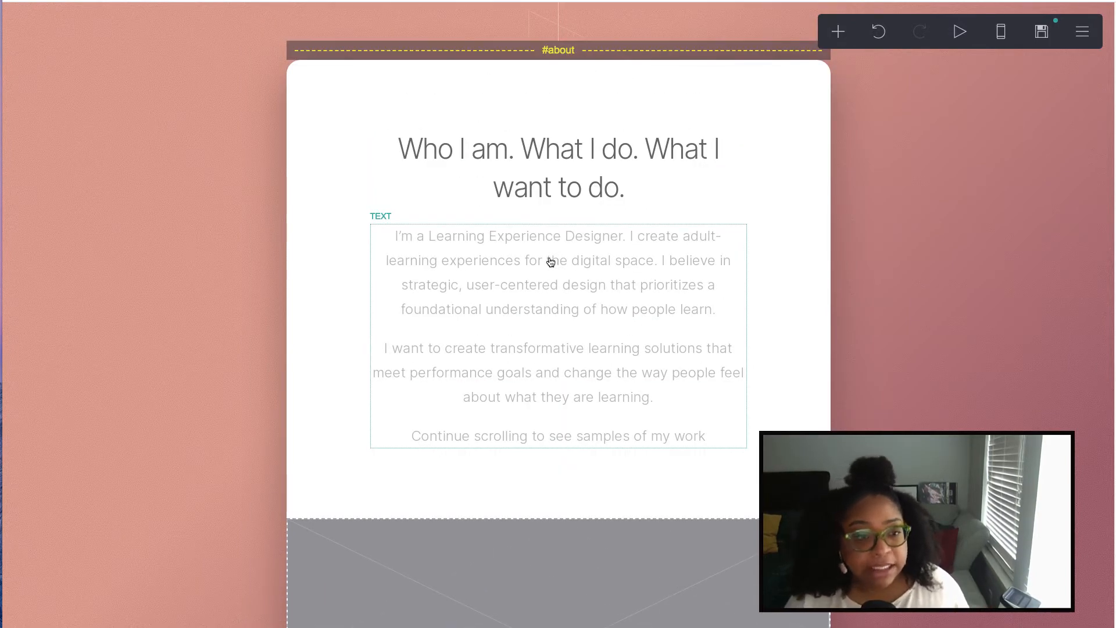
pyautogui.scroll(3, 524, 249)
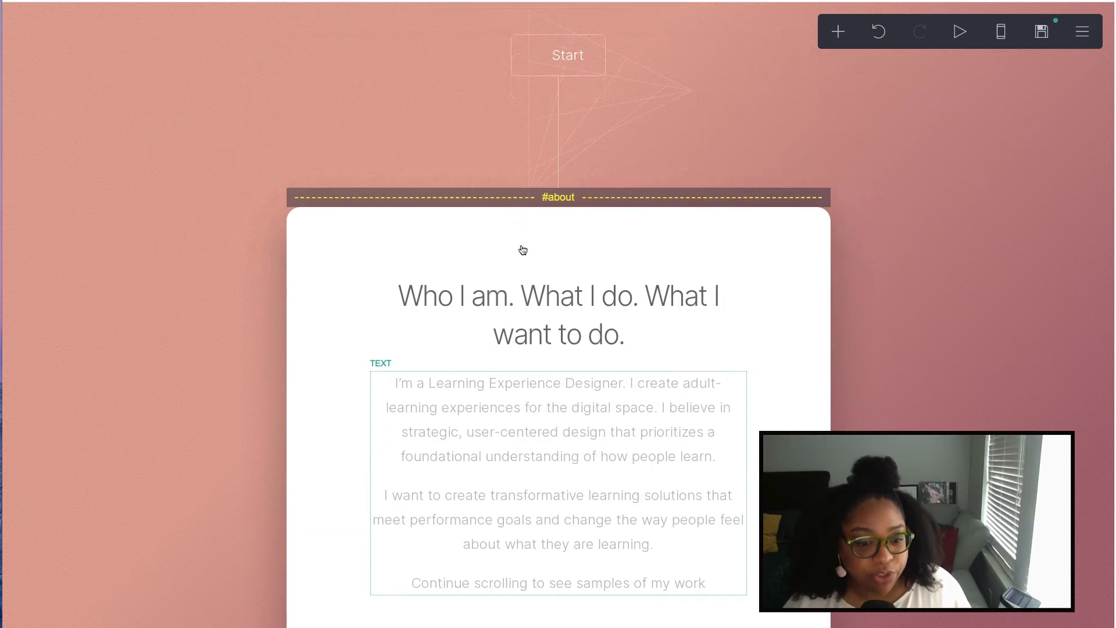
pyautogui.scroll(-5, 522, 250)
pyautogui.scroll(-4, 523, 250)
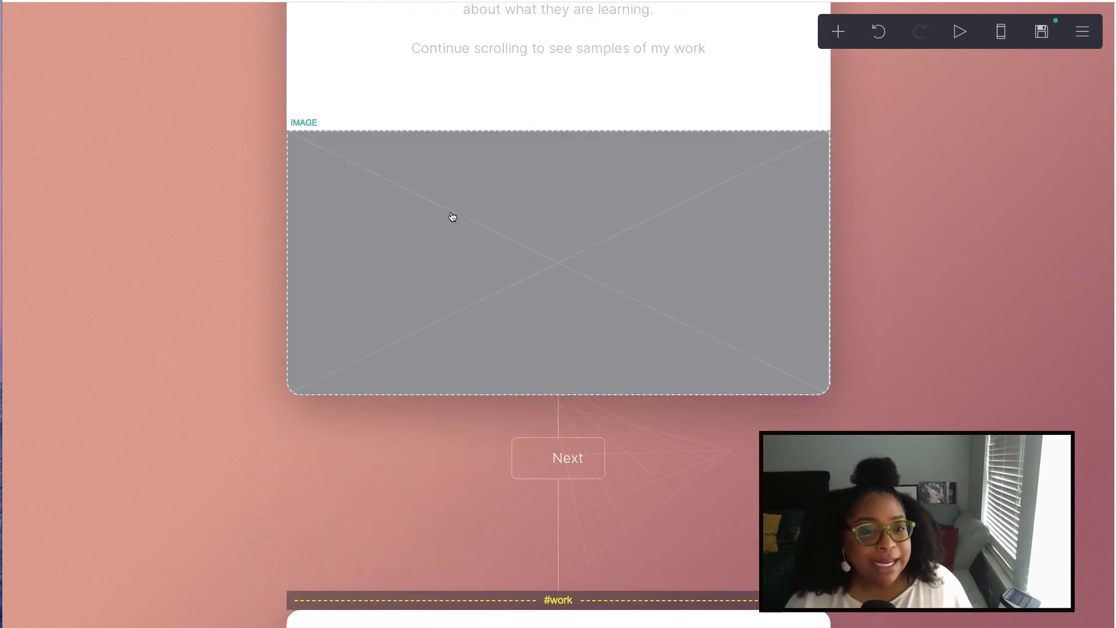
pyautogui.scroll(3, 450, 216)
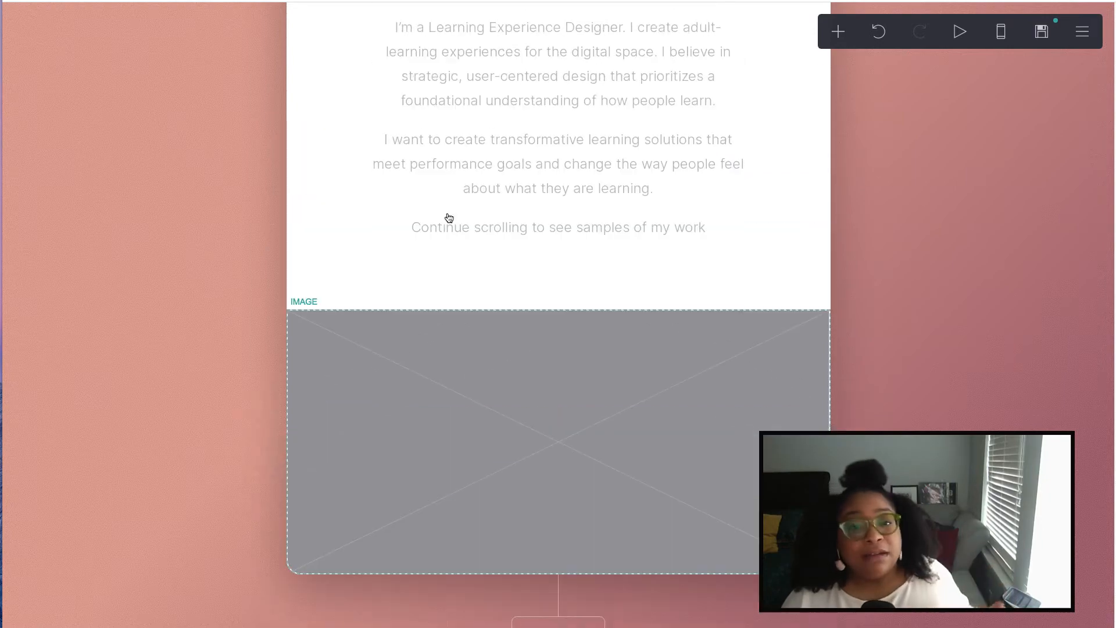
pyautogui.scroll(9, 450, 216)
pyautogui.scroll(-7, 448, 218)
pyautogui.scroll(-4, 449, 218)
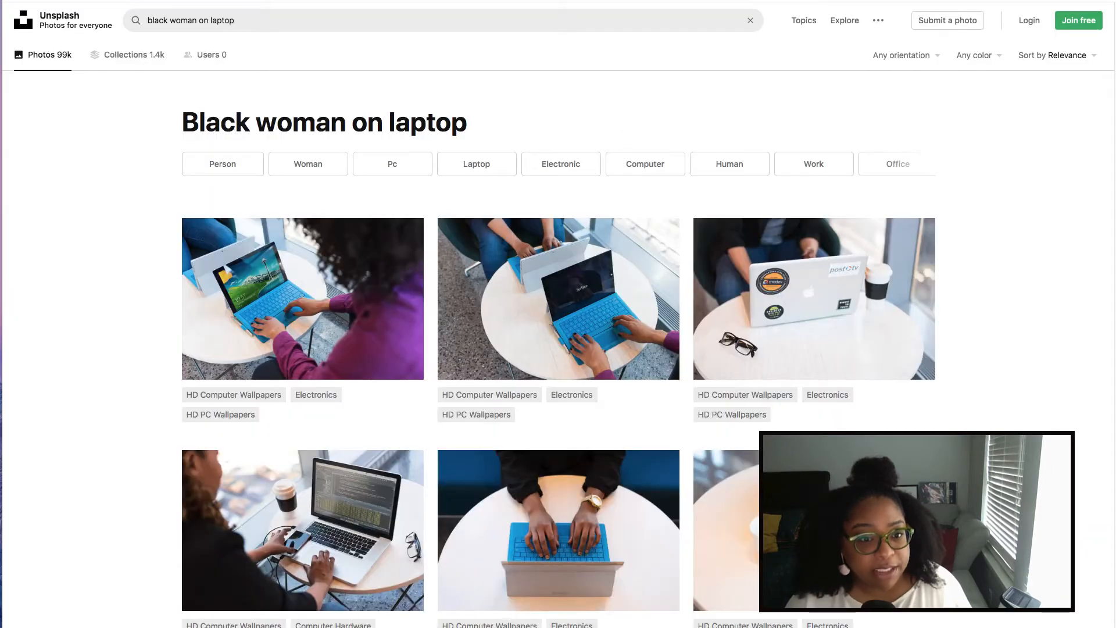
pyautogui.scroll(-4, 688, 289)
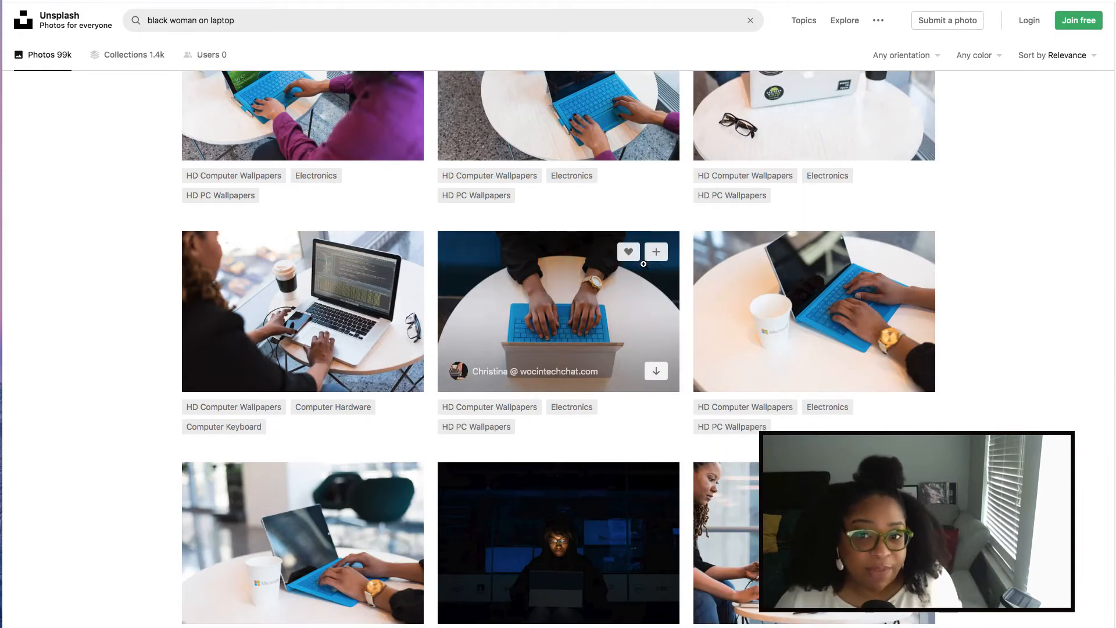
pyautogui.scroll(-3, 639, 264)
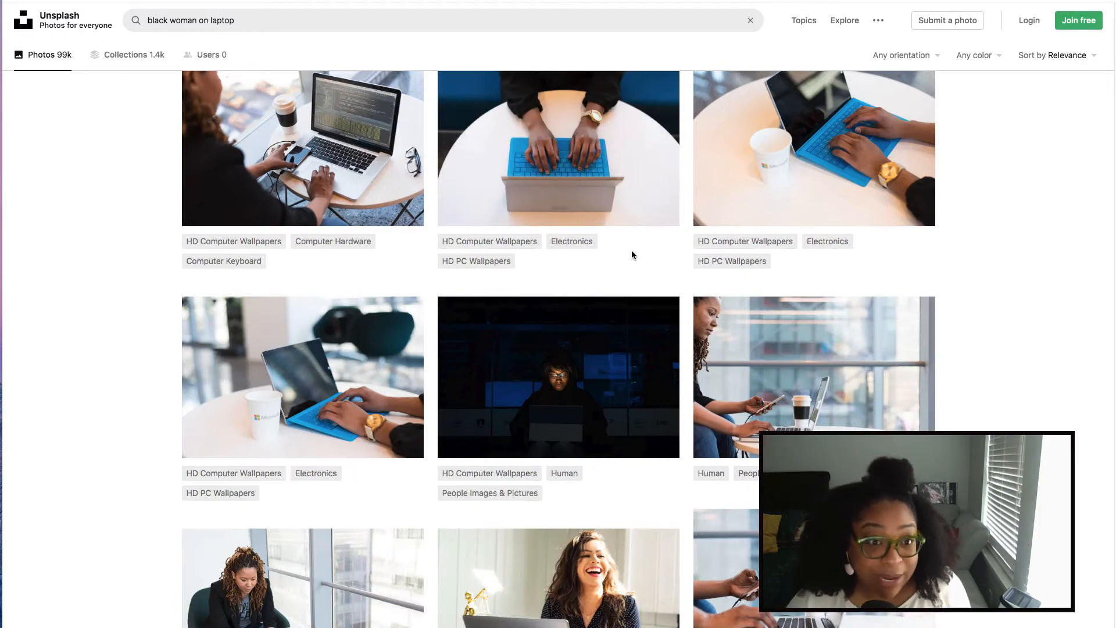
pyautogui.scroll(-3, 639, 244)
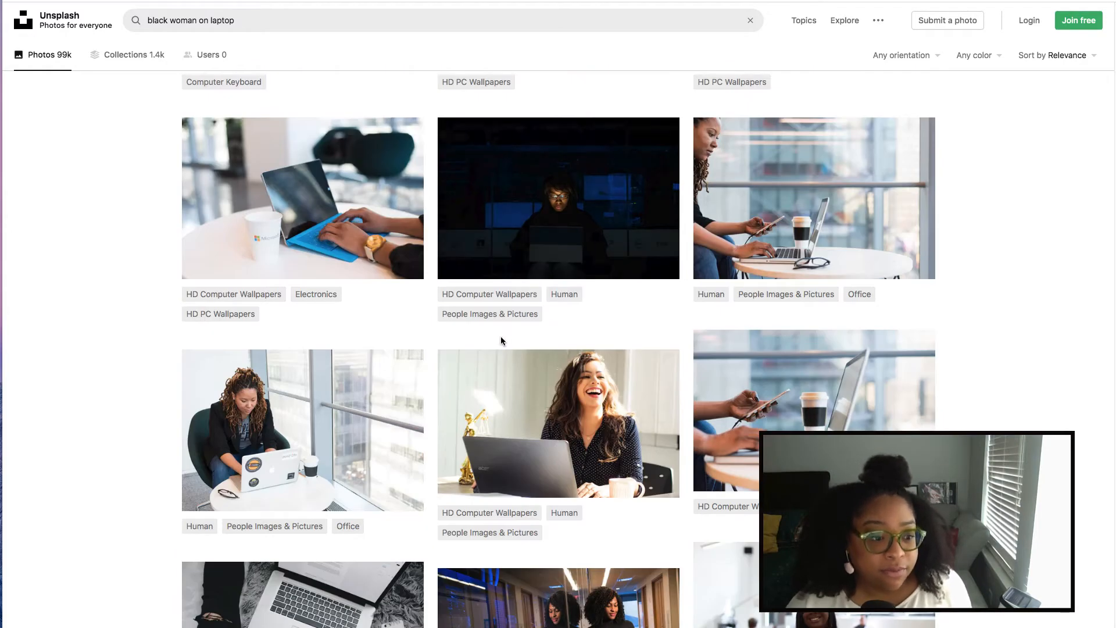
pyautogui.scroll(-5, 505, 331)
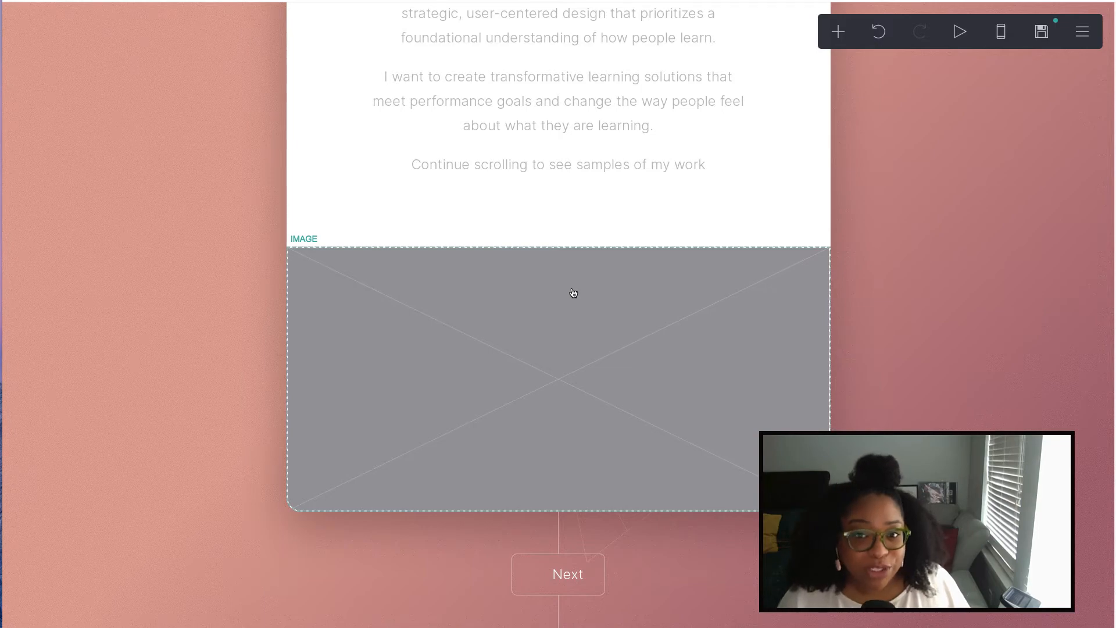
# - Try uploading the Unsplash laptop desk photo to the image block, then dismiss the 'Image too large' alert
pyautogui.scroll(-2, 584, 297)
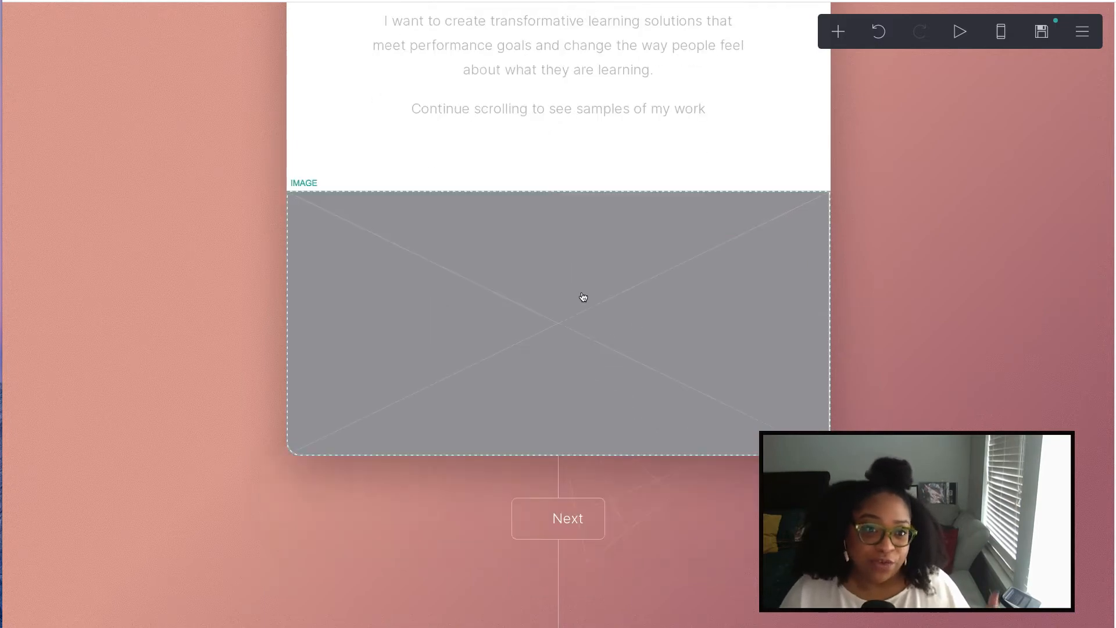
pyautogui.moveTo(1115, 149); pyautogui.dragTo(932, 147)
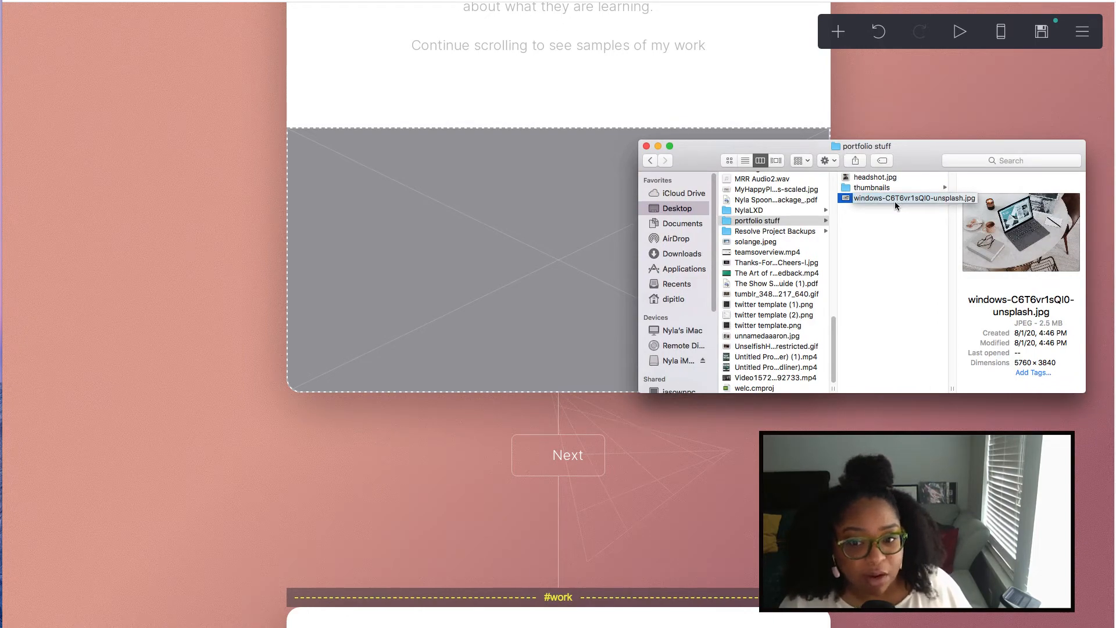
pyautogui.moveTo(893, 200); pyautogui.dragTo(508, 229)
pyautogui.click(508, 229)
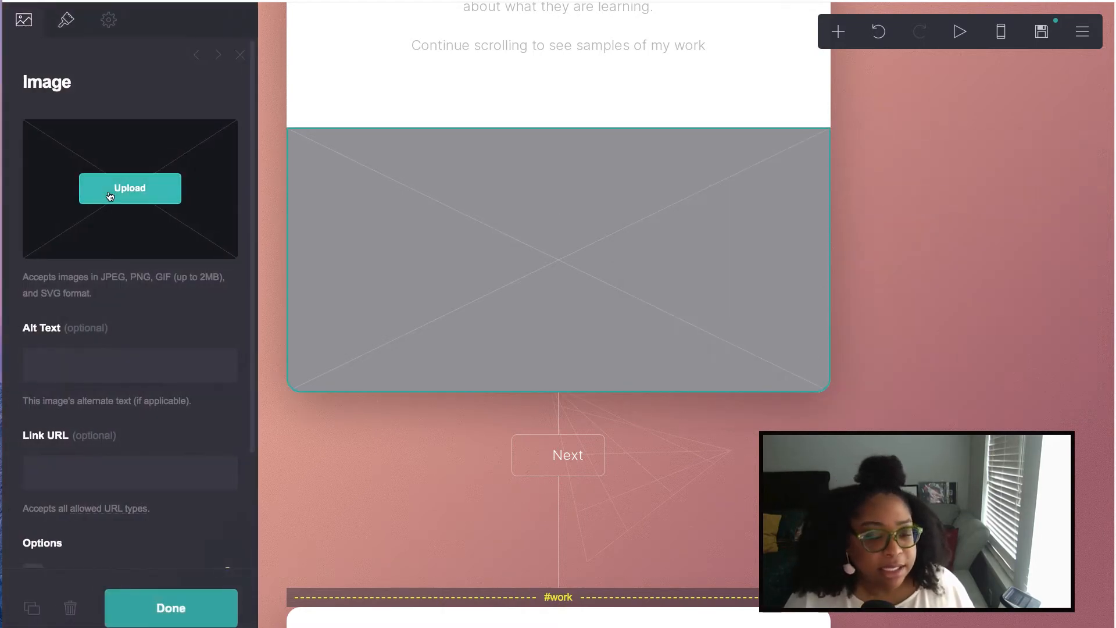
pyautogui.click(129, 187)
pyautogui.click(341, 29)
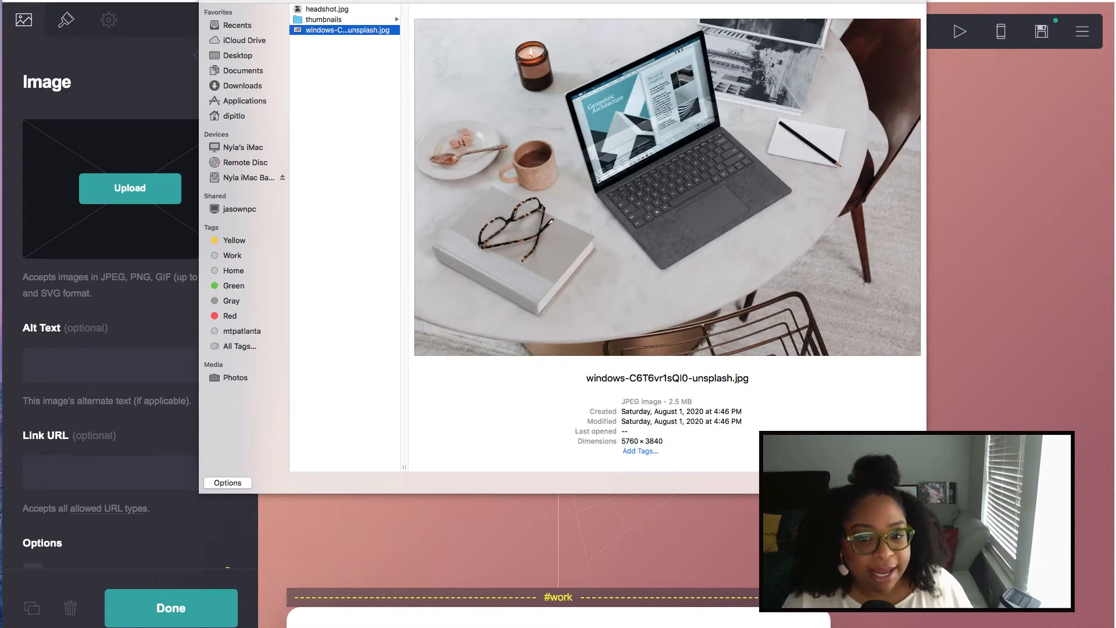
pyautogui.press('Return')
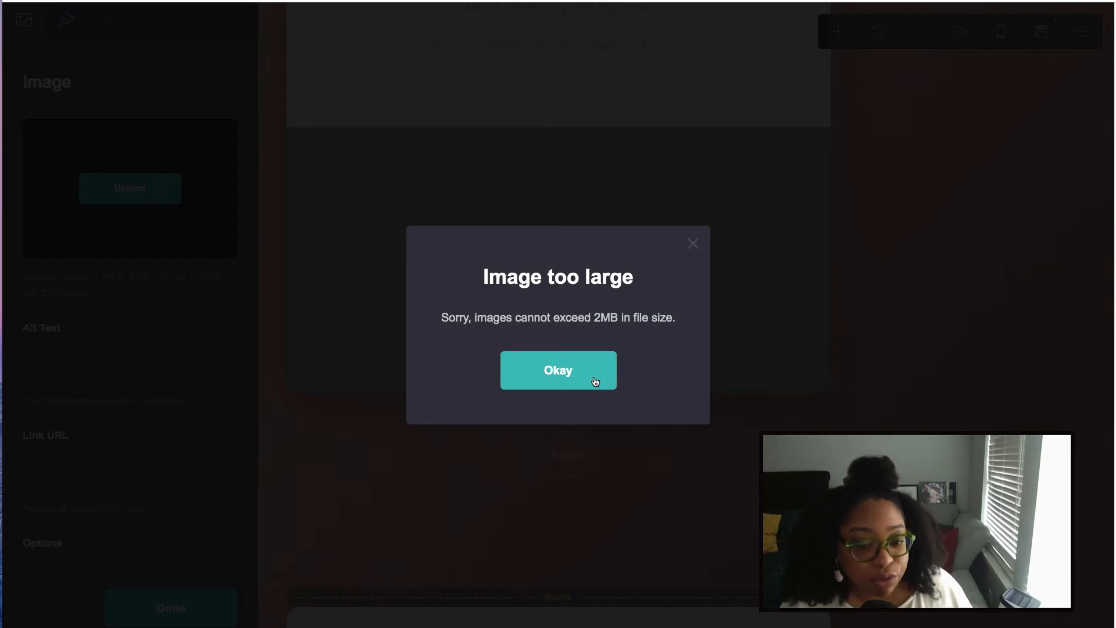
pyautogui.click(595, 381)
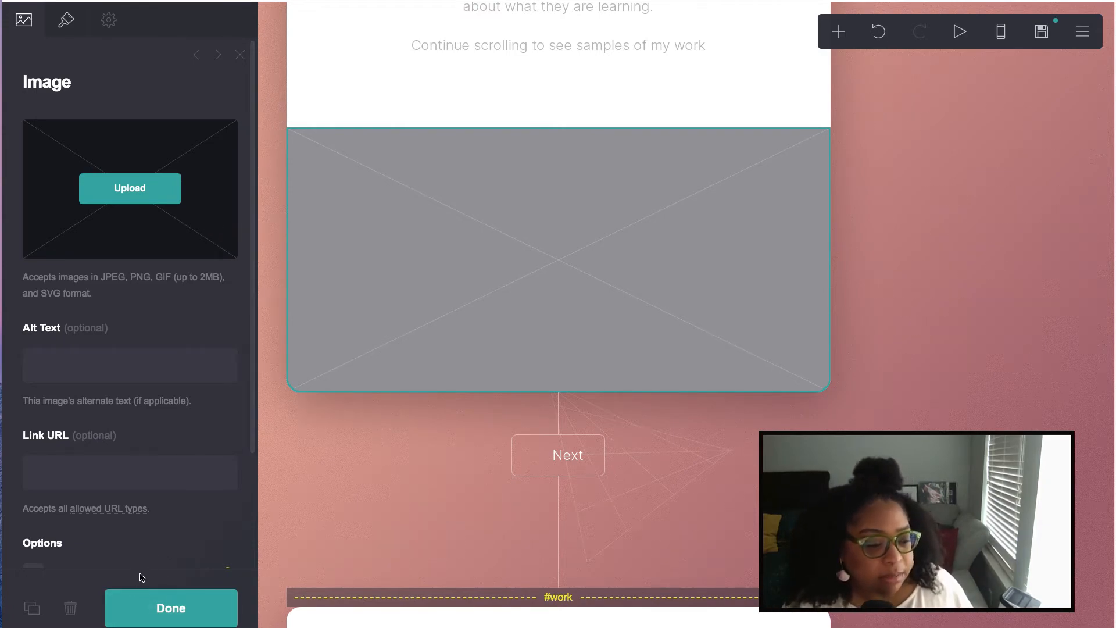
pyautogui.click(150, 608)
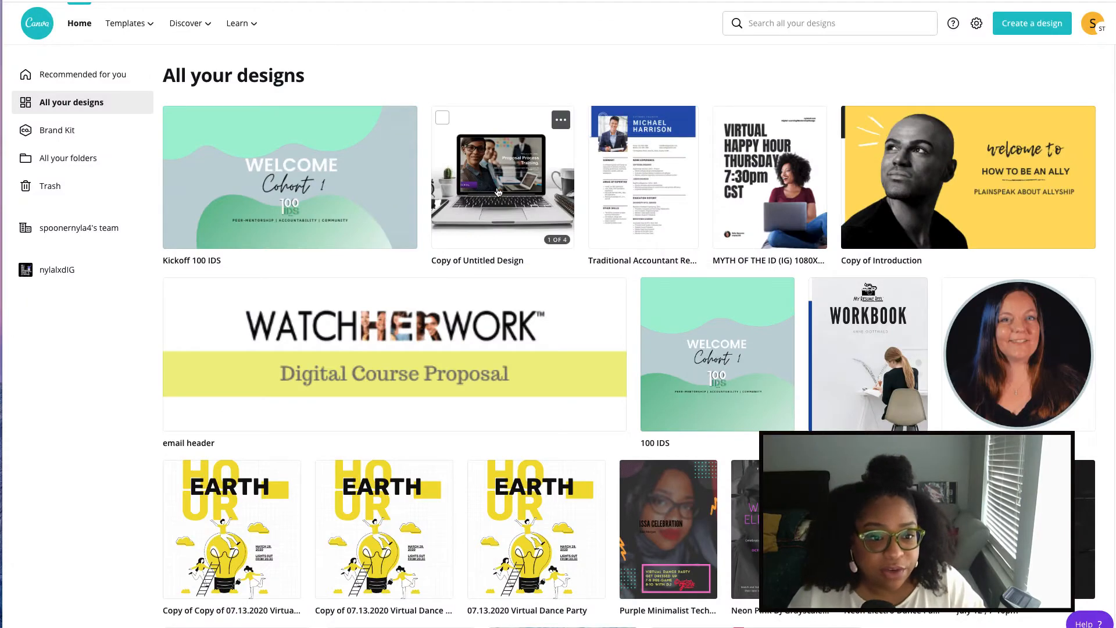
# - In 'Copy of Untitled Design', add a new page and upload the Unsplash laptop desk photo
pyautogui.click(498, 192)
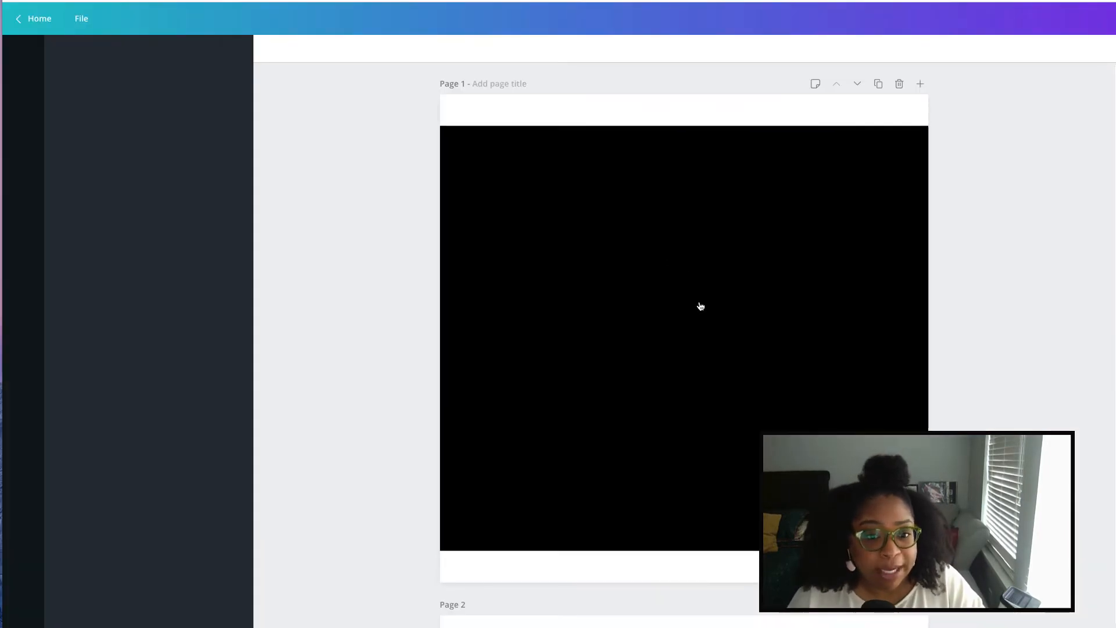
pyautogui.scroll(-2, 822, 314)
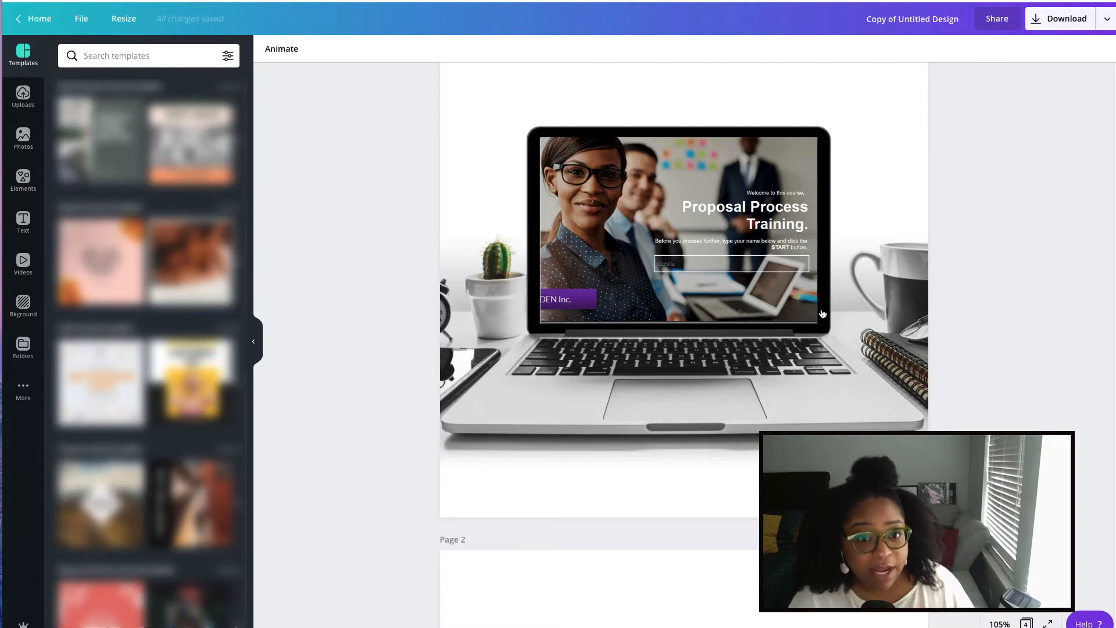
pyautogui.scroll(-15, 811, 409)
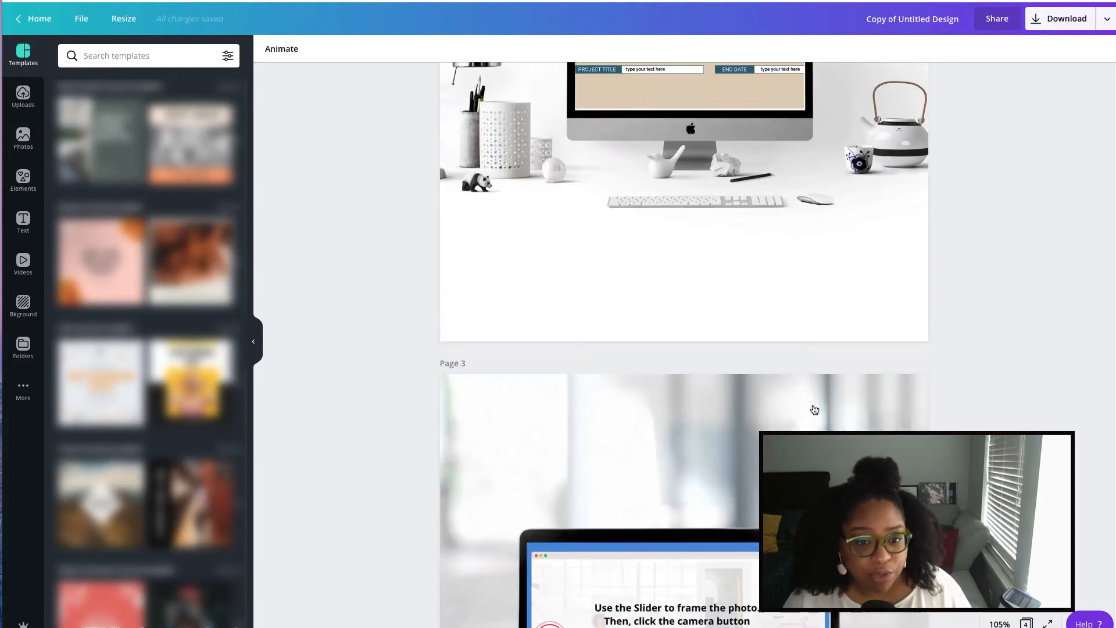
pyautogui.scroll(-5, 810, 409)
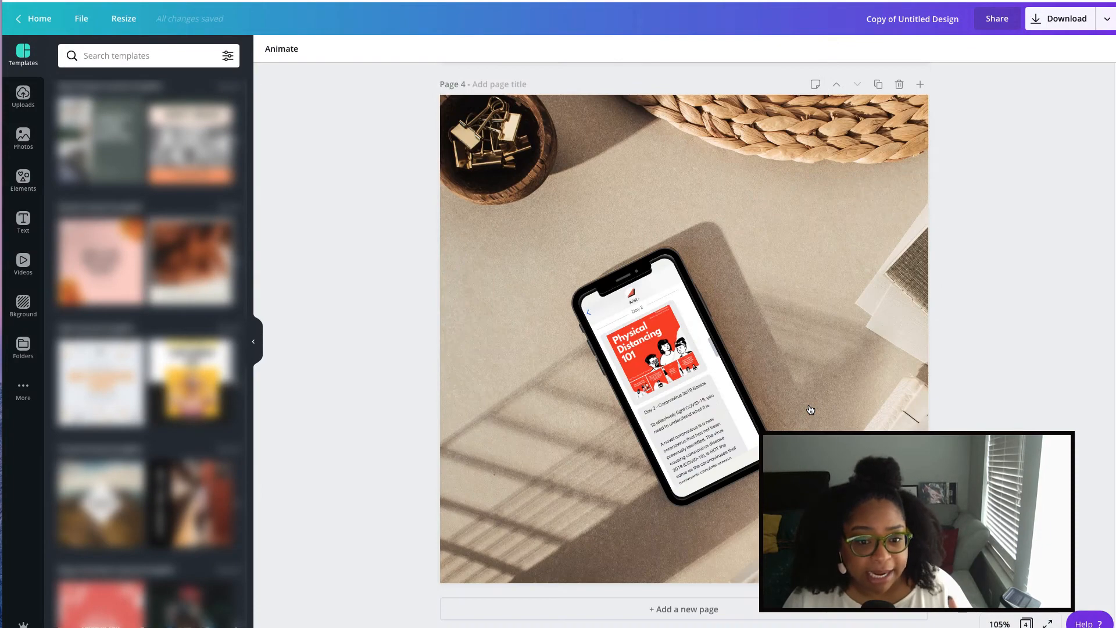
pyautogui.click(724, 609)
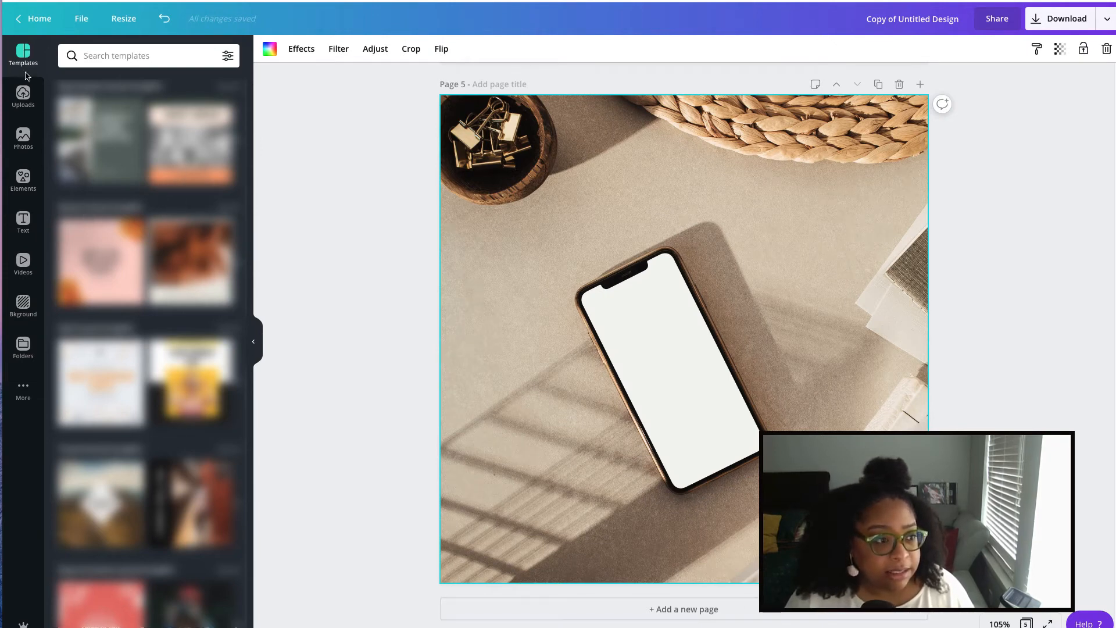
pyautogui.click(23, 96)
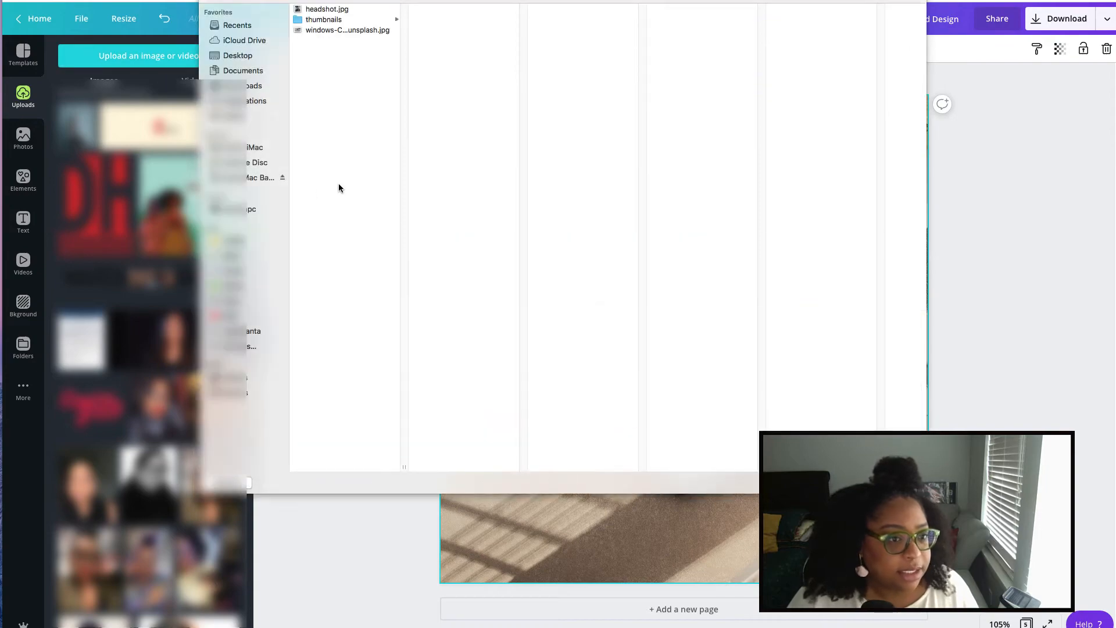
pyautogui.click(336, 33)
pyautogui.click(903, 483)
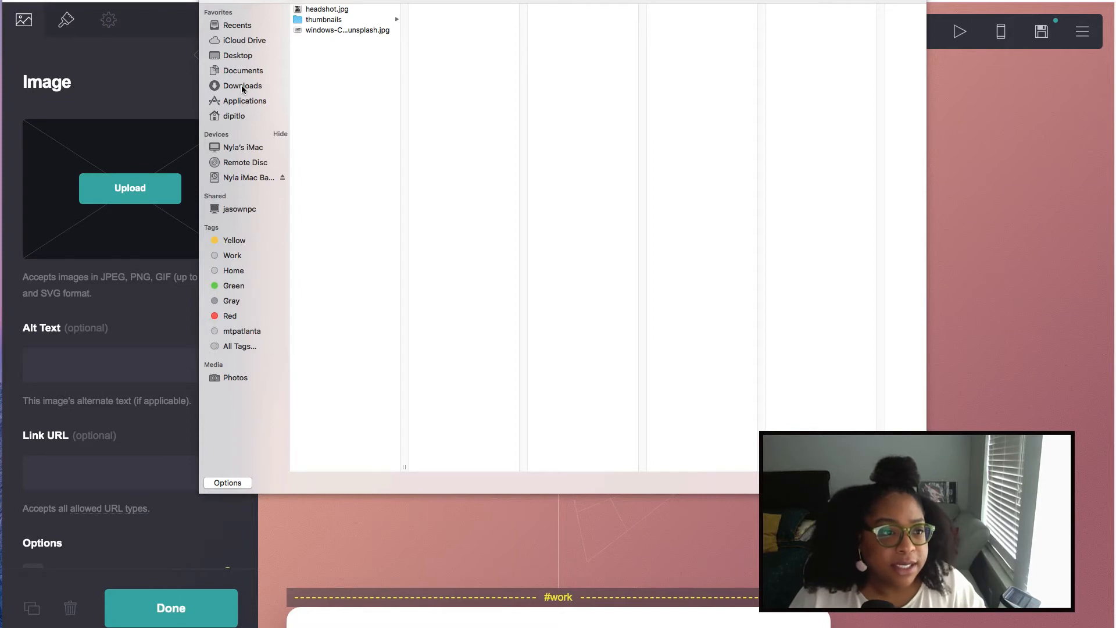
# - Upload the resized laptop photo from Downloads and crop it to the full image
pyautogui.click(243, 88)
pyautogui.click(329, 41)
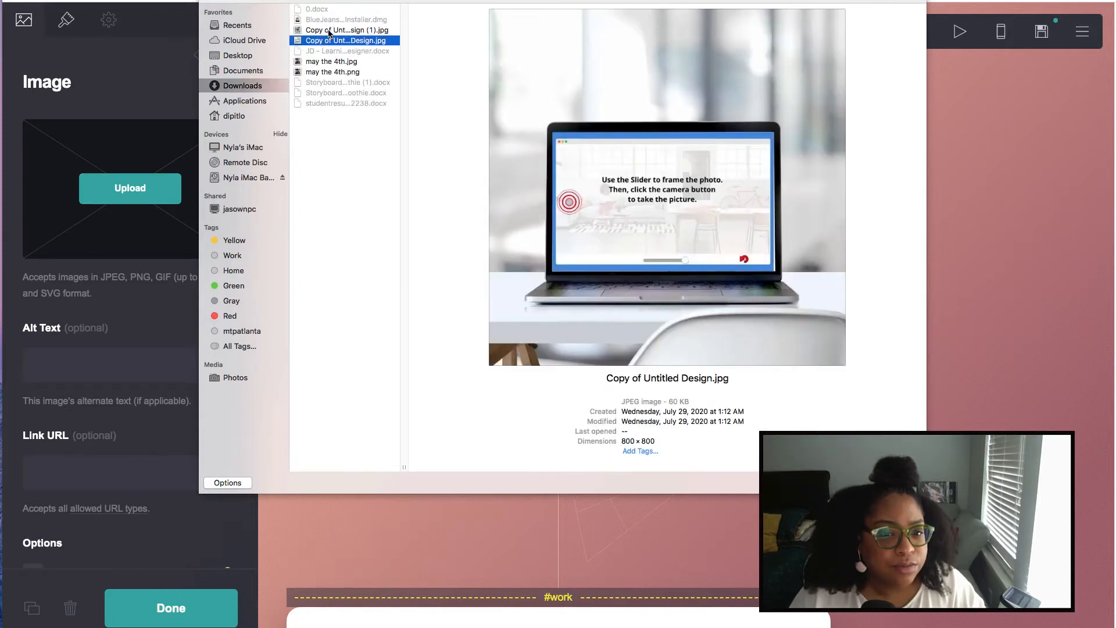
pyautogui.click(329, 31)
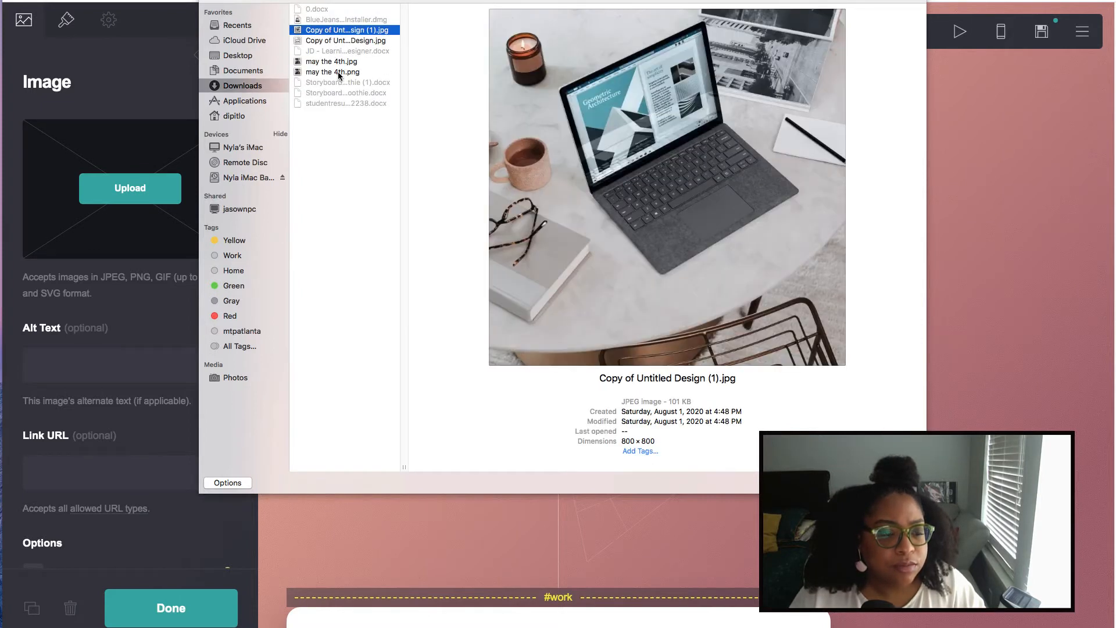
pyautogui.click(898, 482)
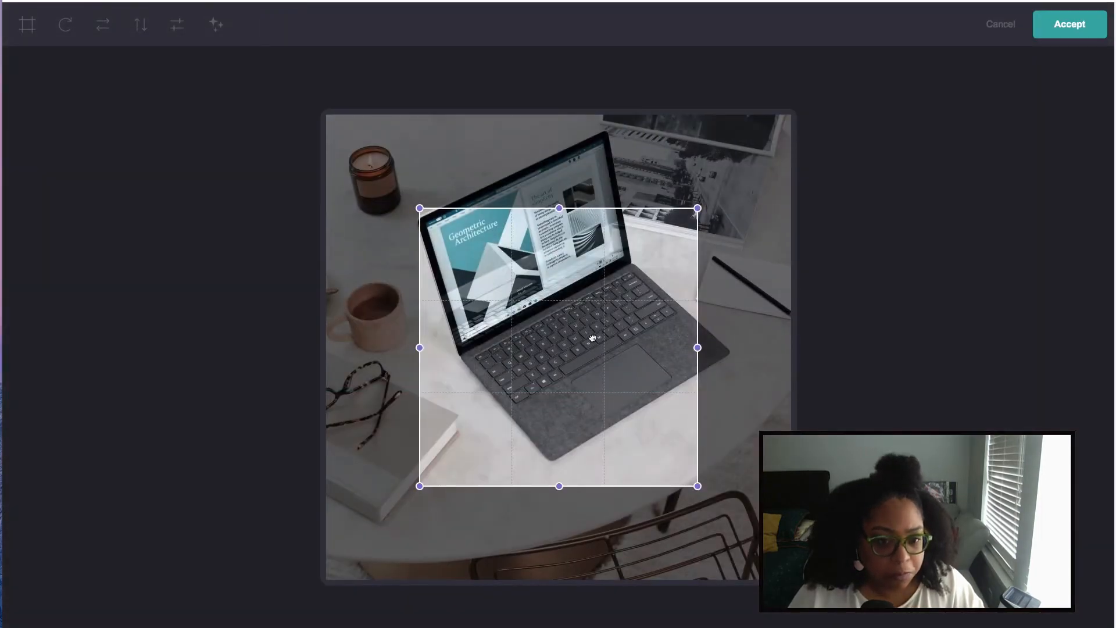
pyautogui.moveTo(592, 338); pyautogui.dragTo(502, 244)
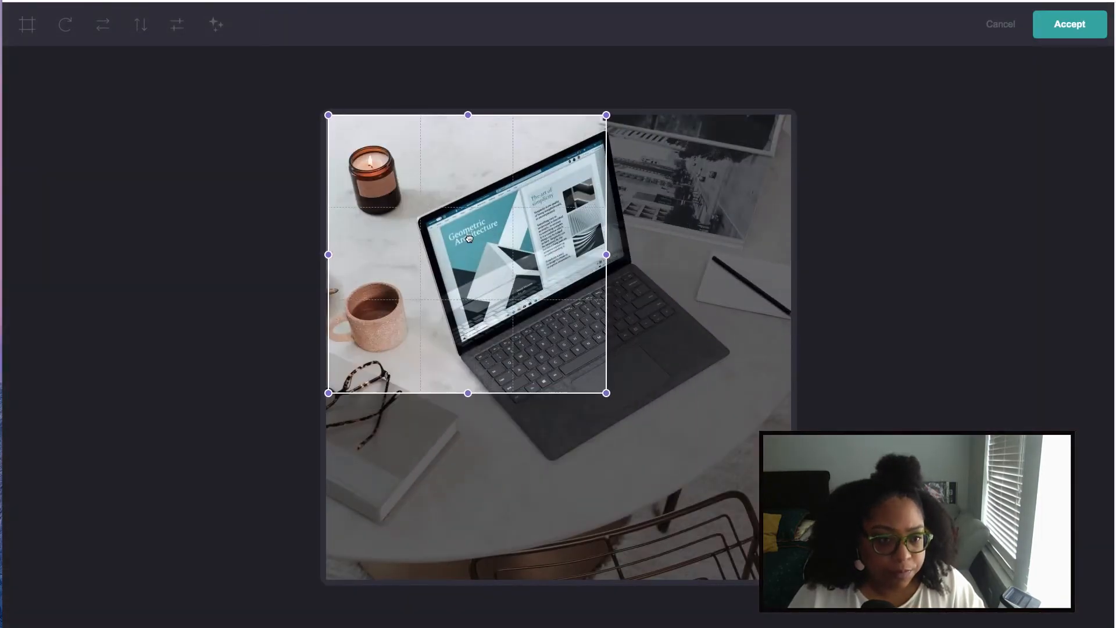
pyautogui.moveTo(605, 391); pyautogui.dragTo(753, 576)
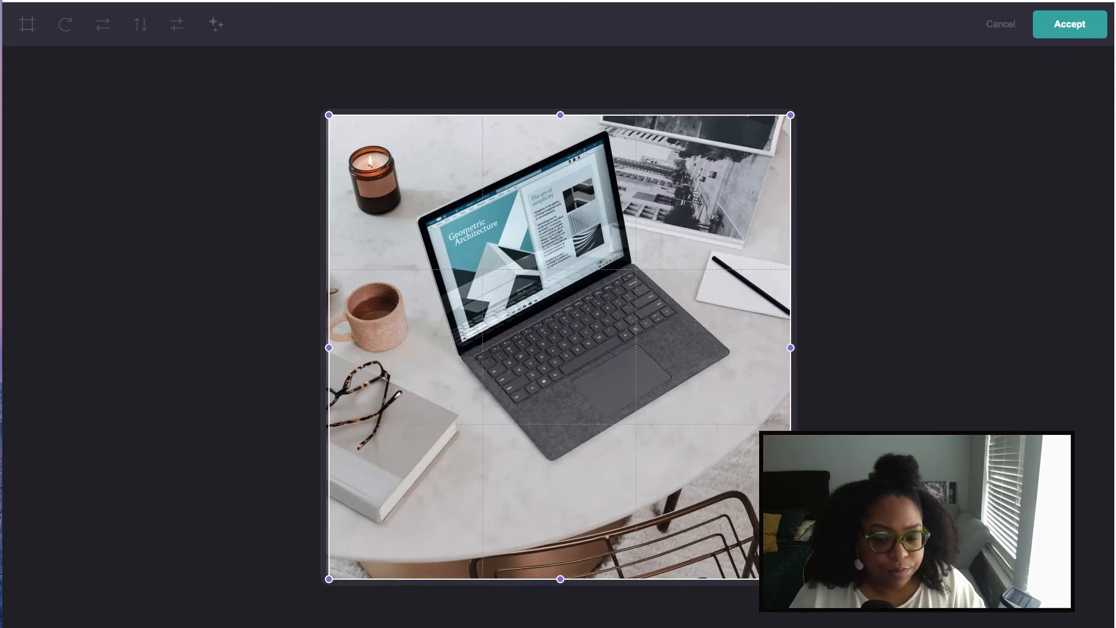
pyautogui.click(1070, 28)
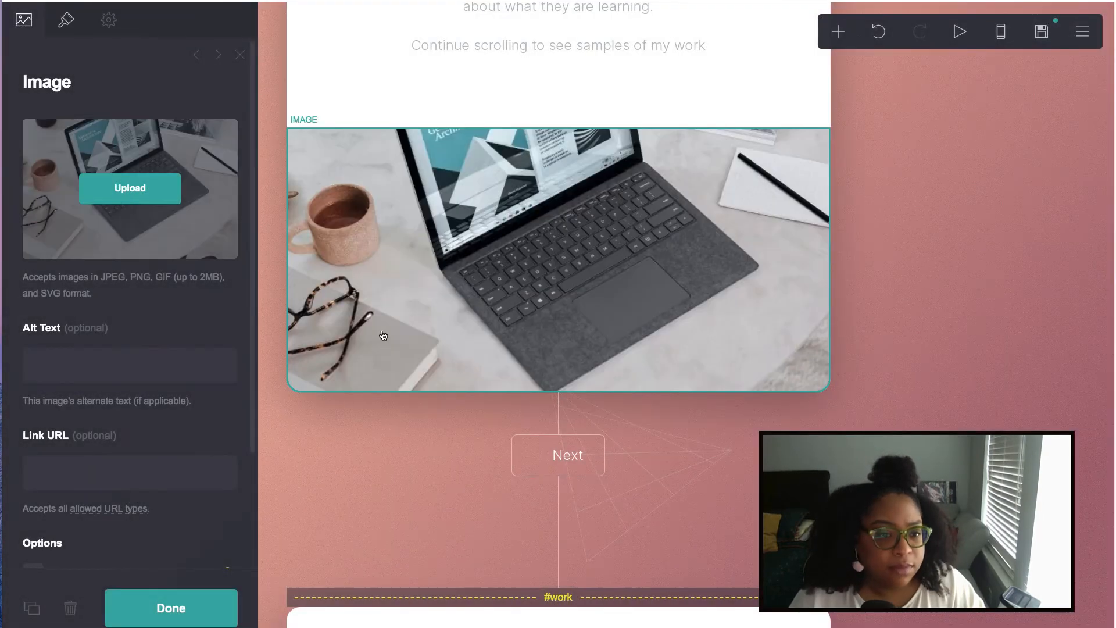
# - Make the laptop image taller with its position anchored to Top
pyautogui.click(66, 22)
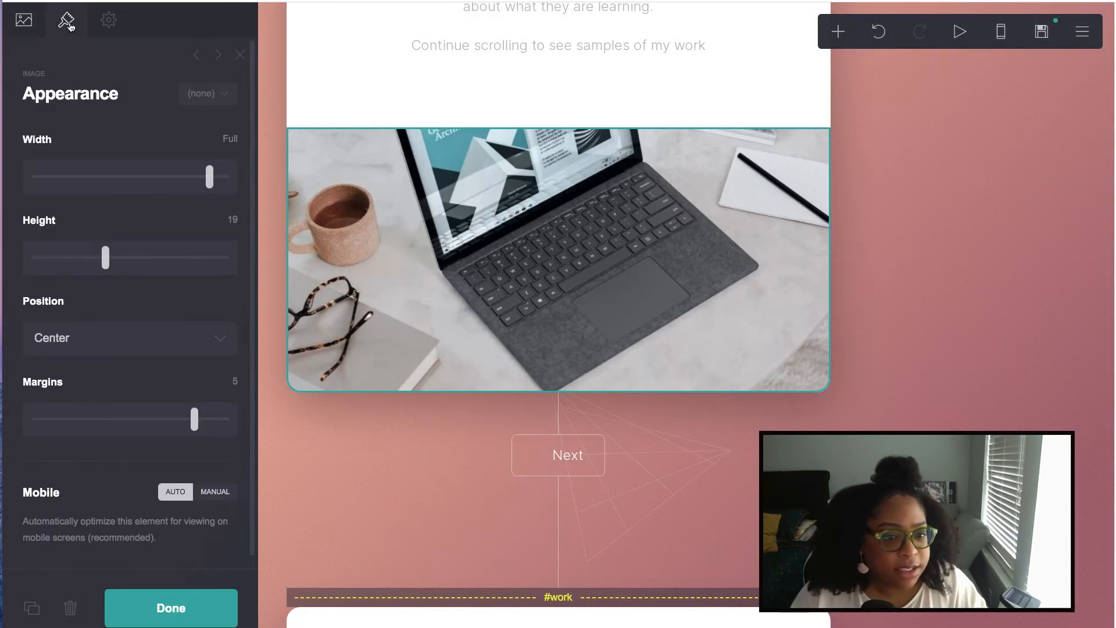
pyautogui.moveTo(209, 180)
pyautogui.mouseDown()
pyautogui.moveTo(184, 179)
pyautogui.moveTo(222, 181)
pyautogui.mouseUp()
pyautogui.moveTo(107, 262); pyautogui.dragTo(145, 256)
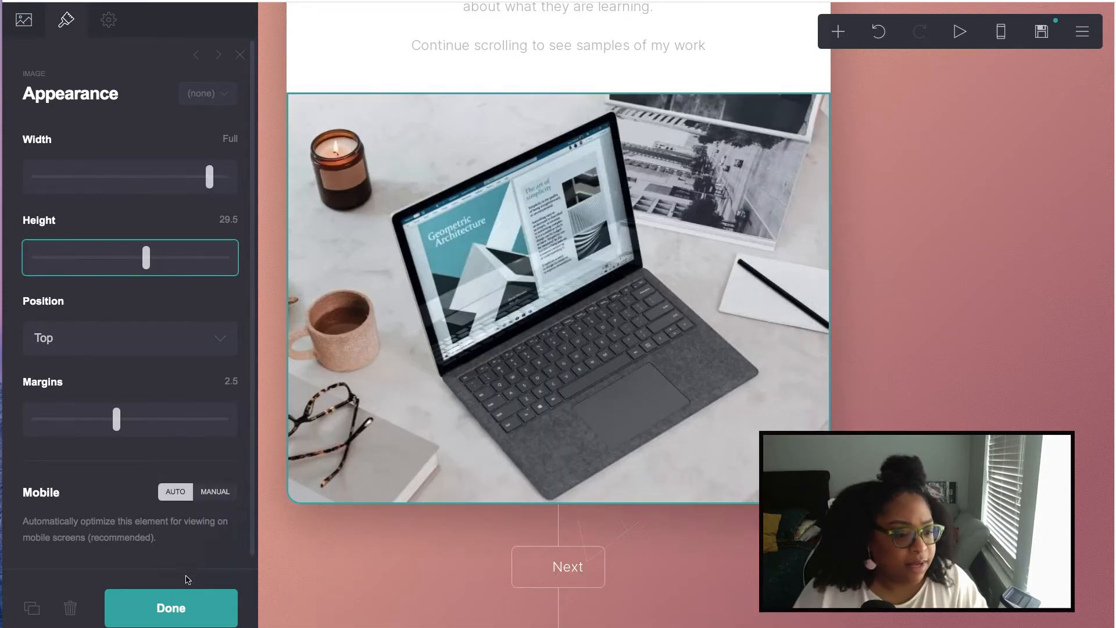
pyautogui.click(175, 604)
pyautogui.scroll(-4, 792, 248)
pyautogui.scroll(20, 793, 248)
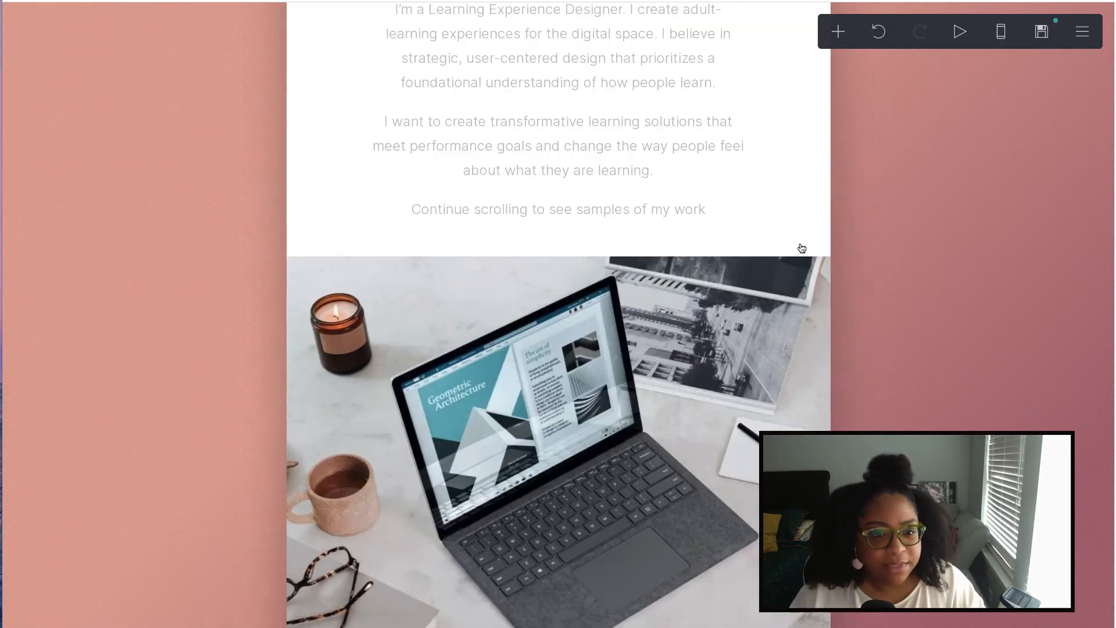
pyautogui.scroll(-12, 804, 246)
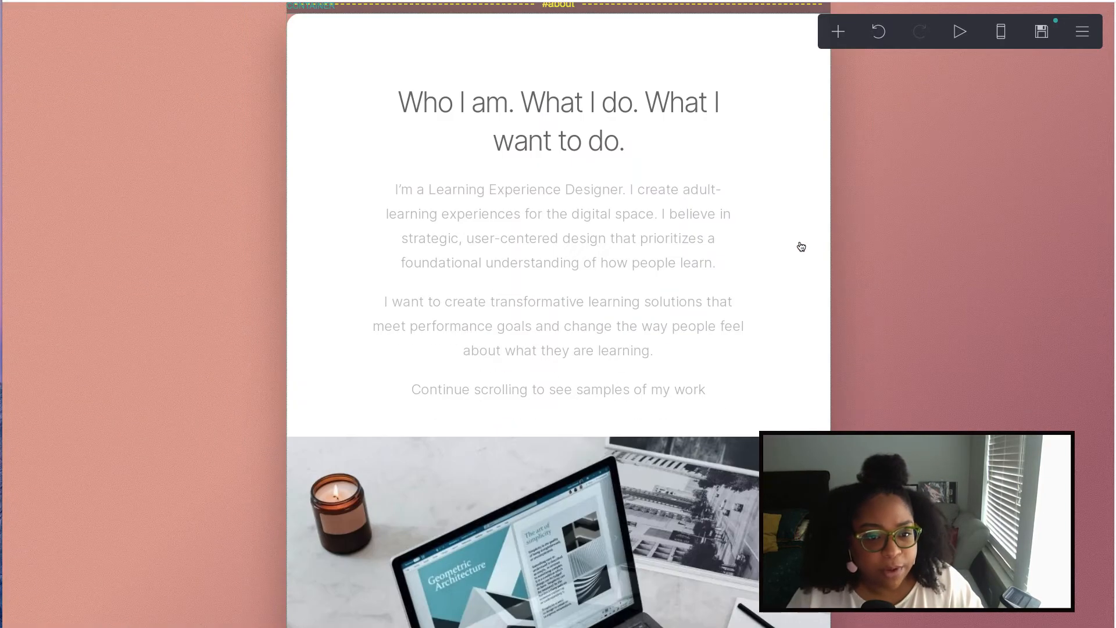
pyautogui.scroll(-4, 794, 241)
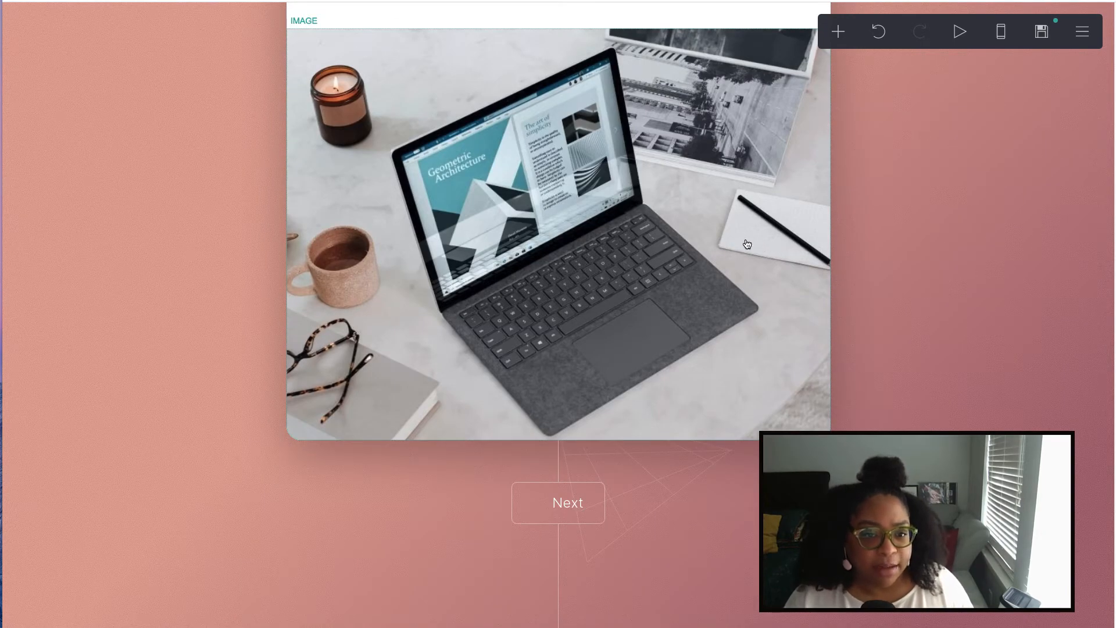
pyautogui.scroll(-7, 747, 243)
pyautogui.scroll(3, 674, 249)
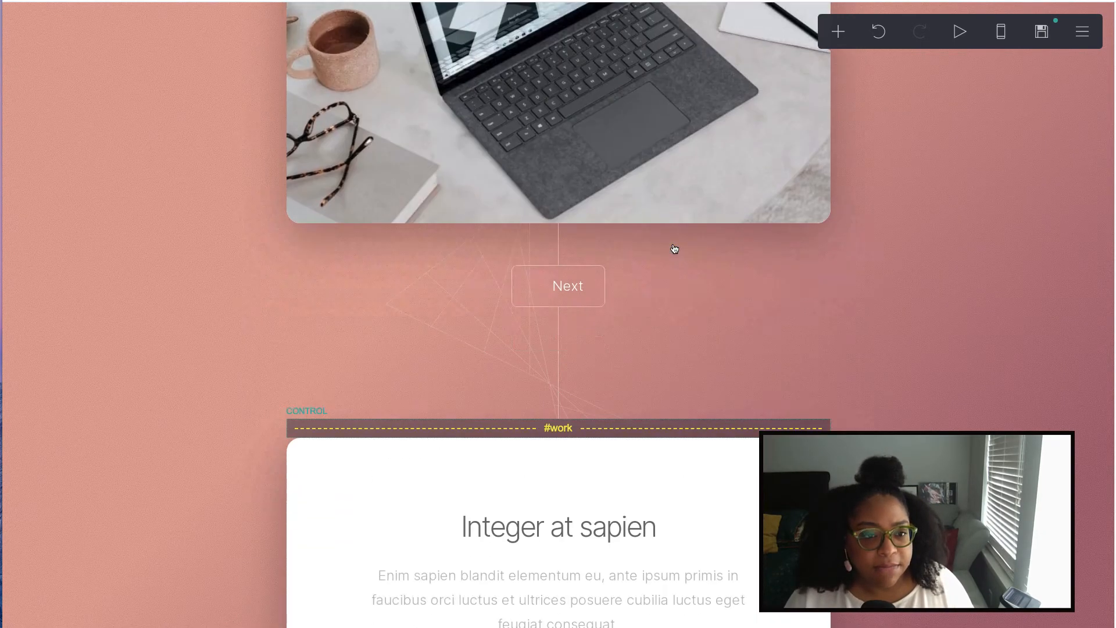
pyautogui.scroll(-7, 673, 246)
# - Replace the 'Integer at sapien' heading with 'Instructional Design and eLearning Development Examples'
pyautogui.click(503, 120)
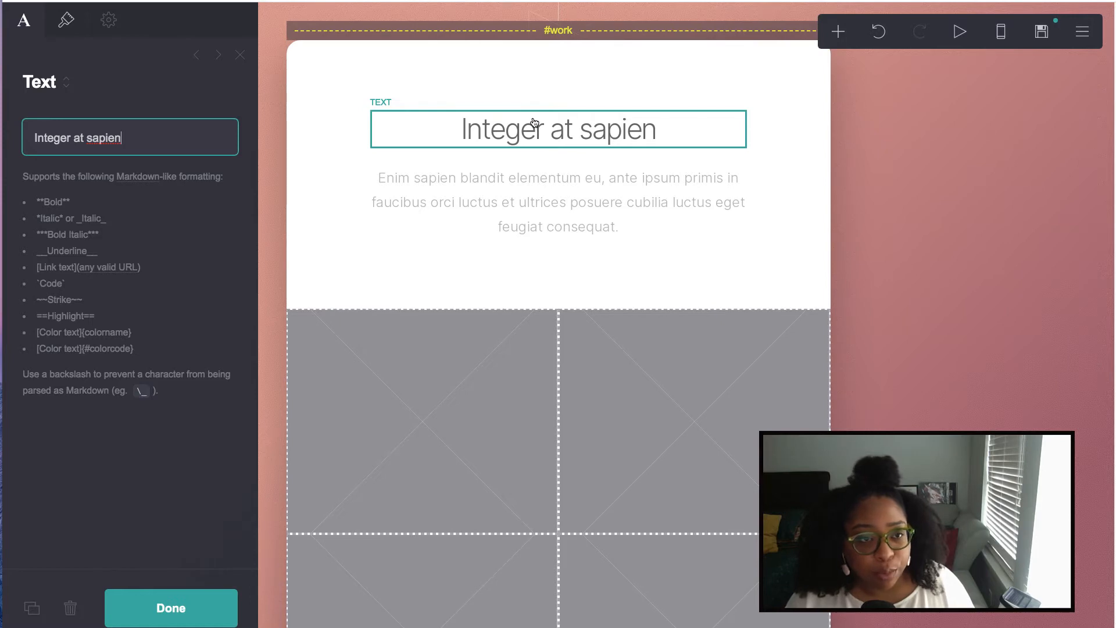
pyautogui.hotkey('ctrl', 'a')
pyautogui.write('Instructional Design and eLearning Development Examples')
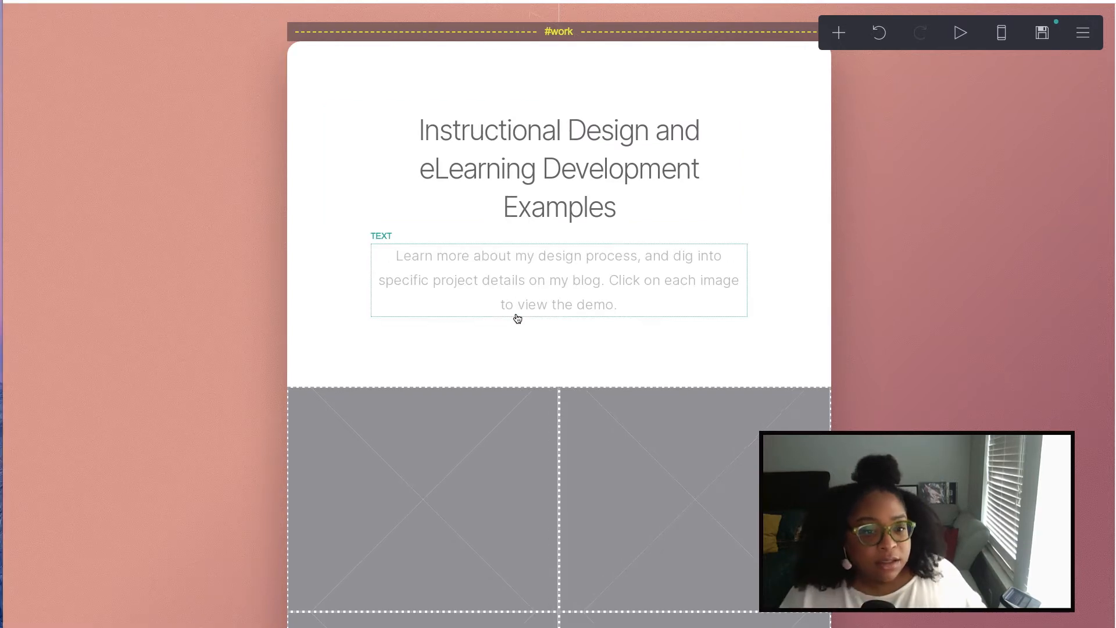
# - Scroll through the #work section's new intro down to the empty gallery placeholders
pyautogui.scroll(-1, 515, 319)
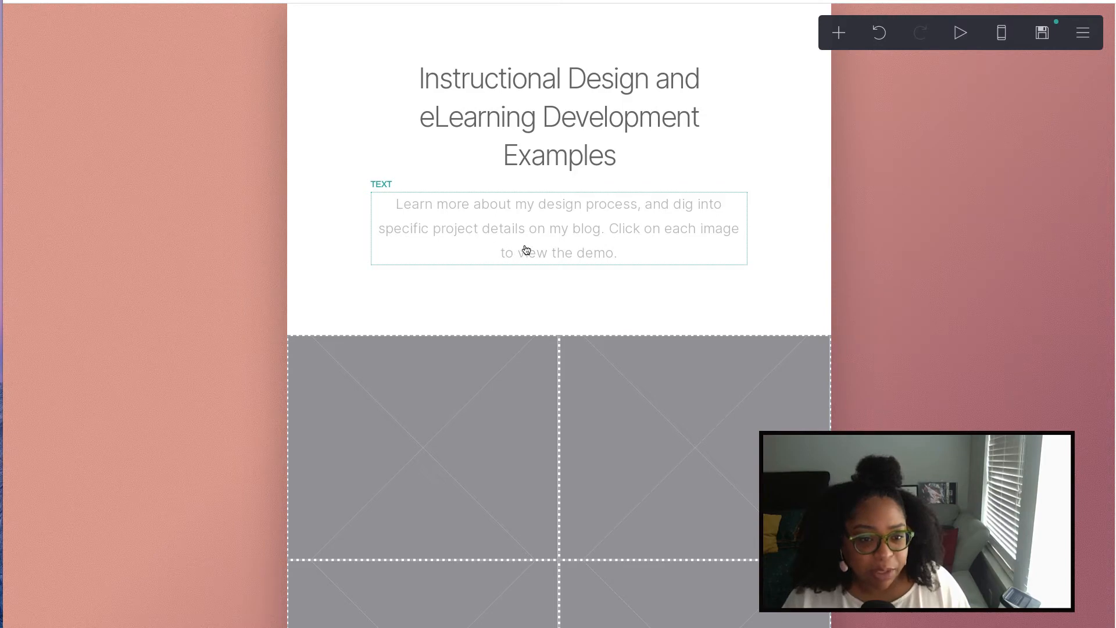
pyautogui.scroll(-7, 564, 287)
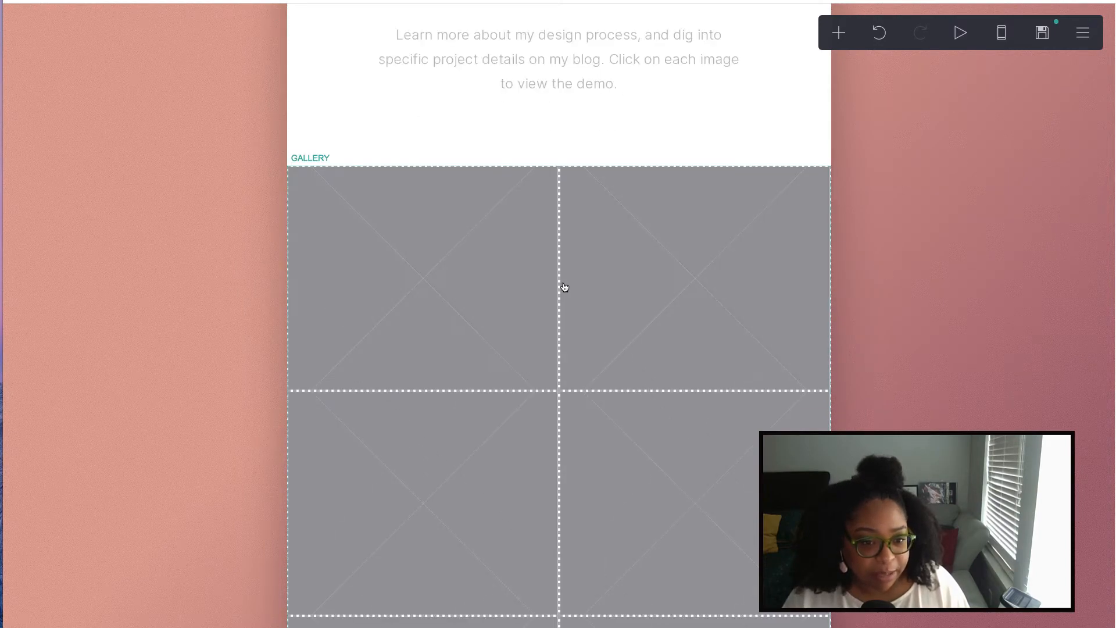
pyautogui.scroll(7, 560, 287)
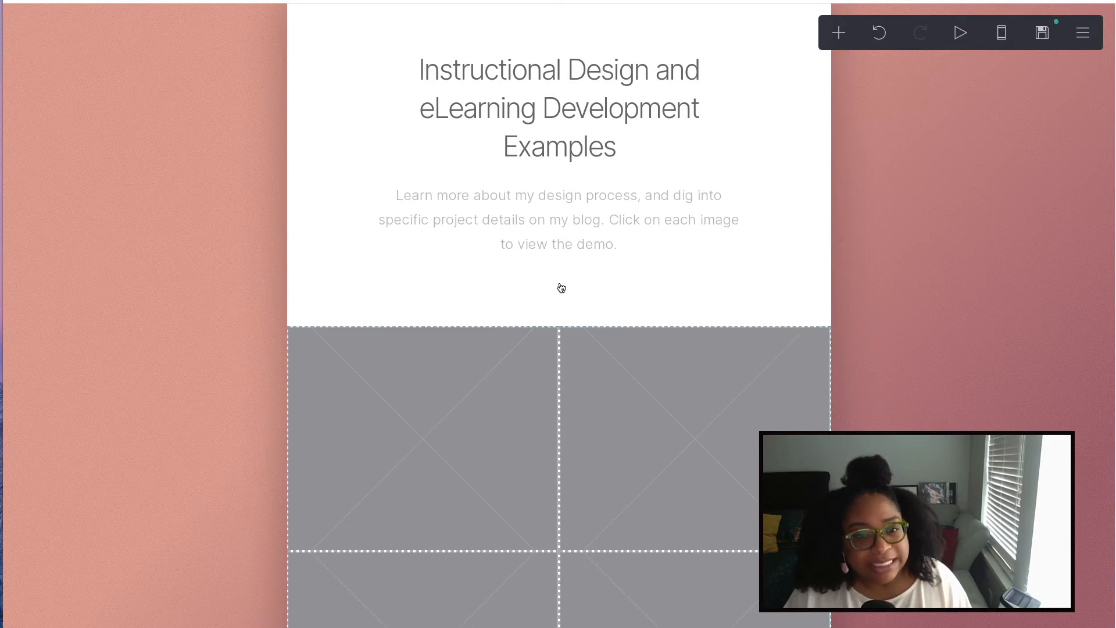
pyautogui.scroll(-9, 560, 287)
pyautogui.scroll(-4, 559, 287)
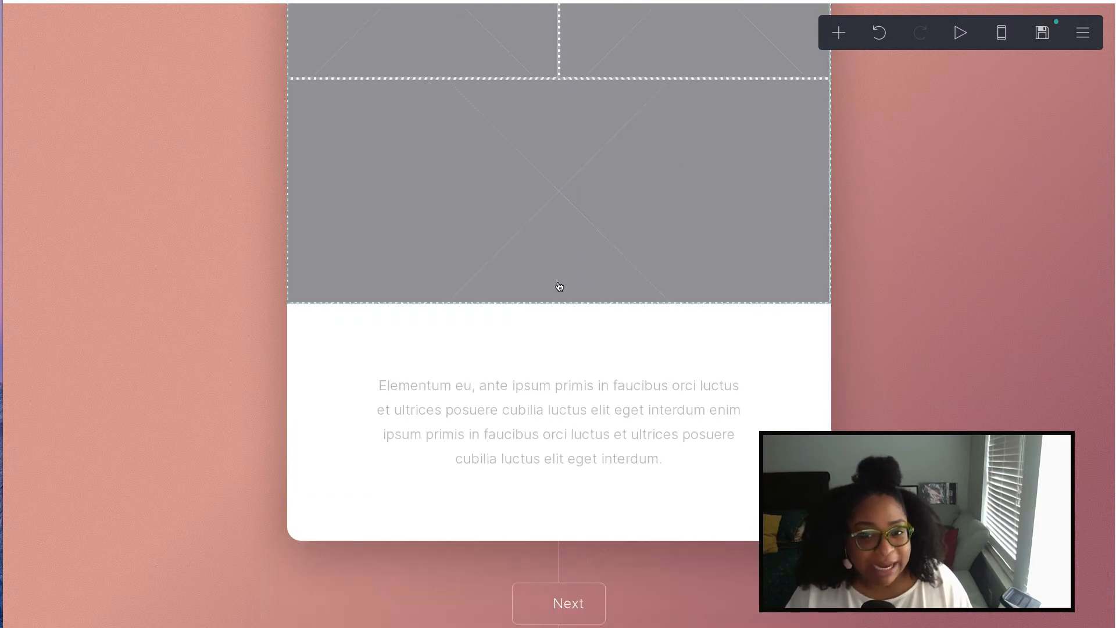
pyautogui.scroll(12, 559, 286)
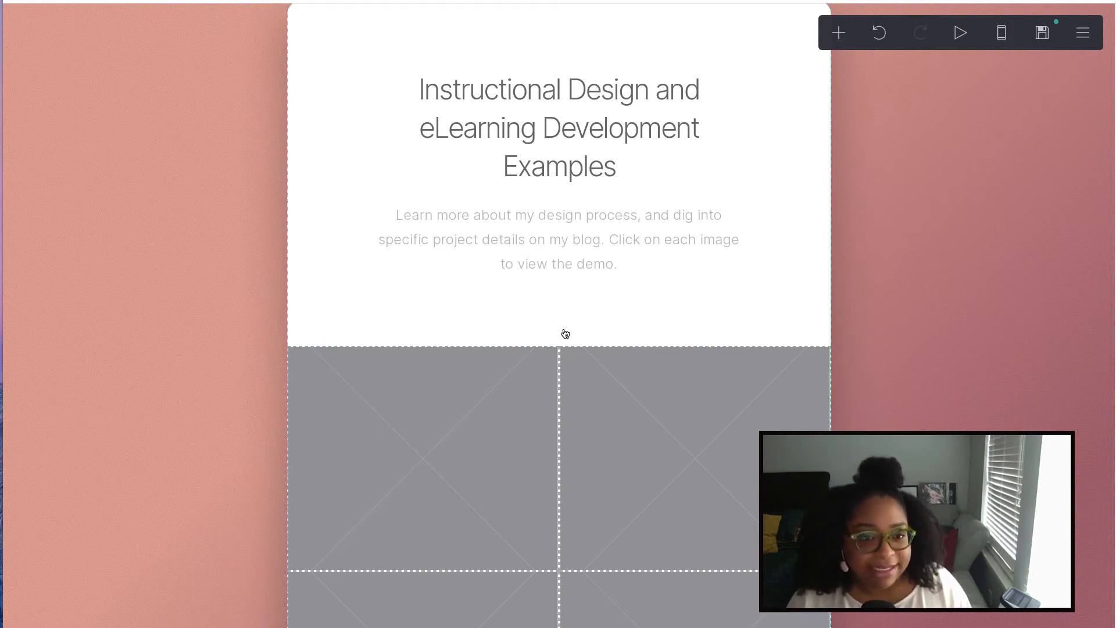
pyautogui.scroll(-7, 561, 328)
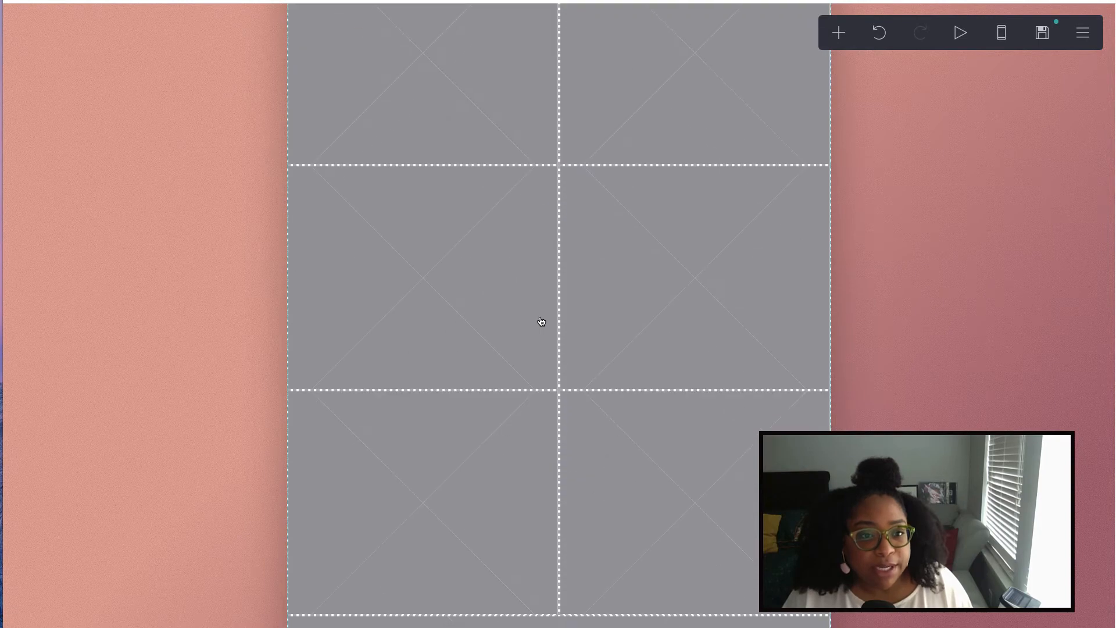
pyautogui.scroll(3, 535, 314)
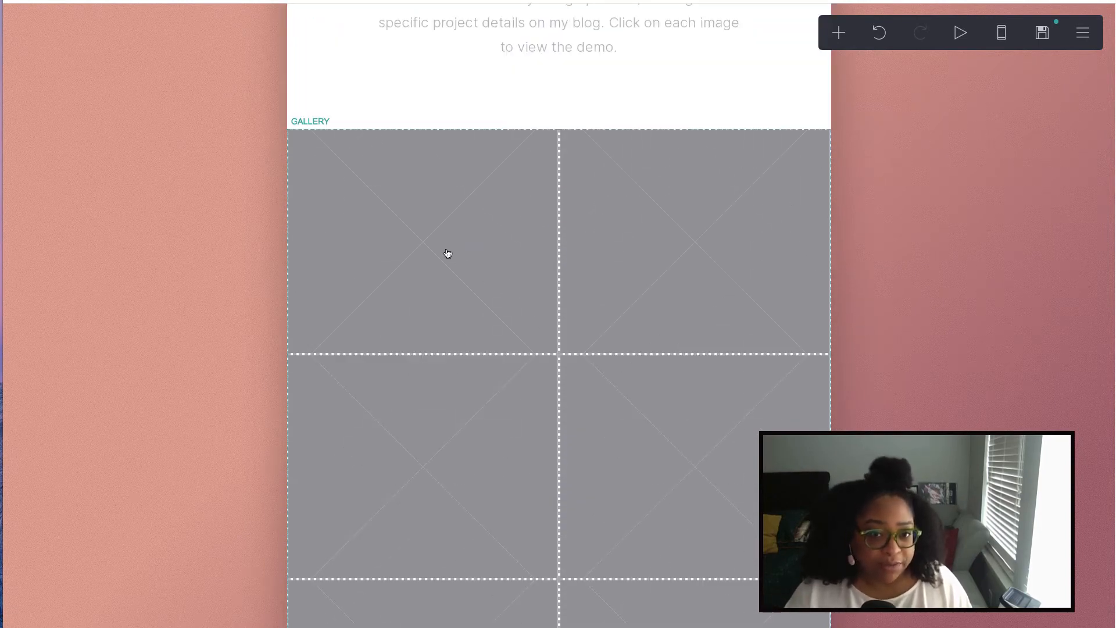
pyautogui.click(838, 33)
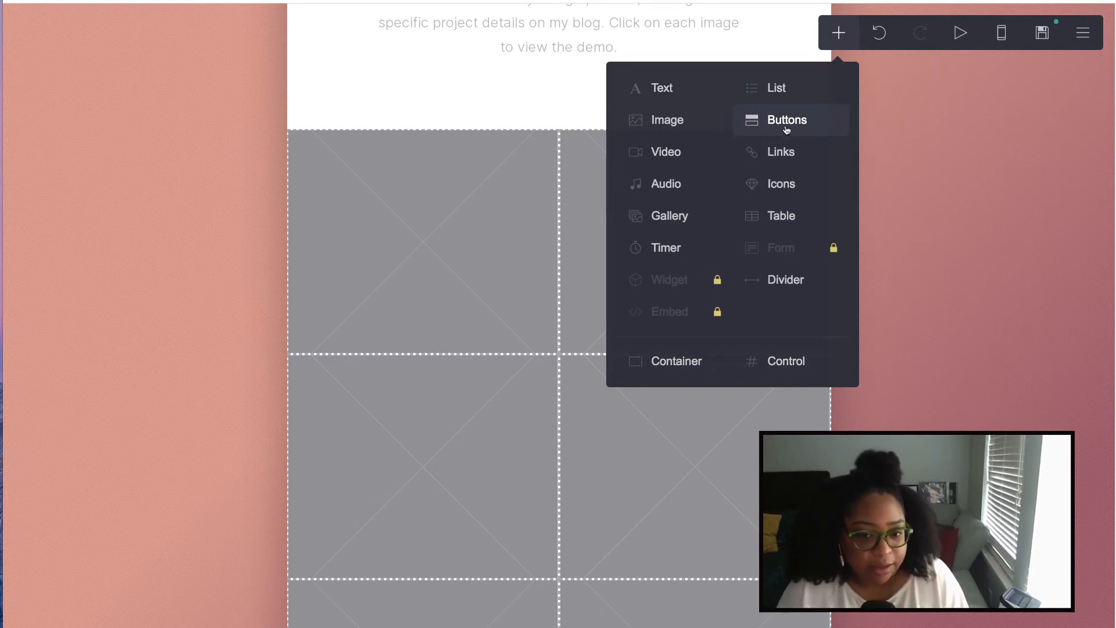
pyautogui.hotkey('ctrl', 'z')
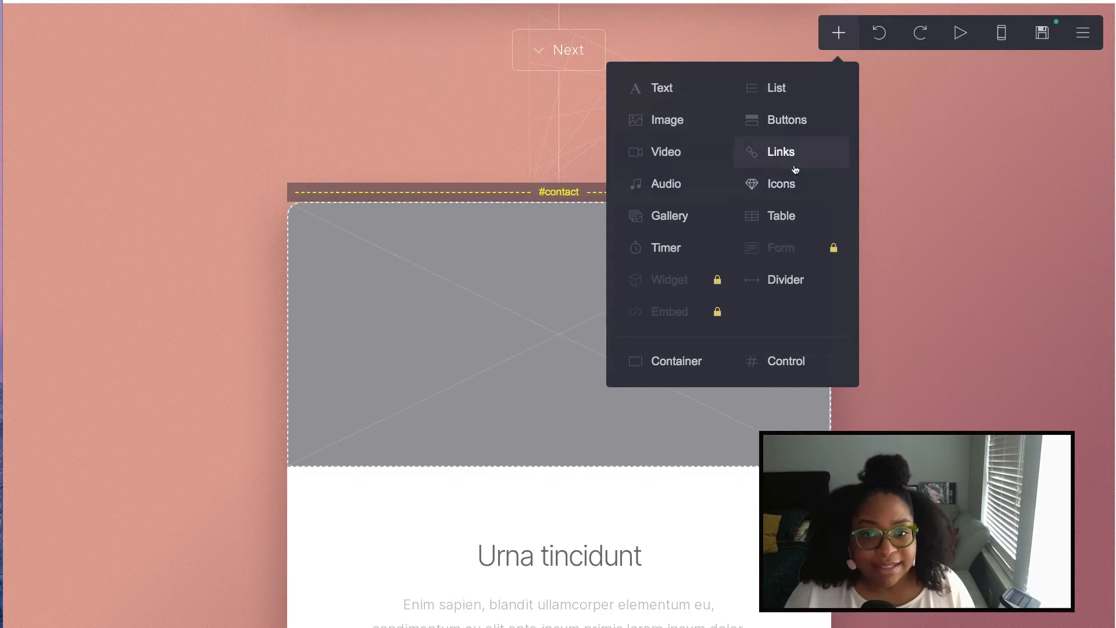
pyautogui.click(776, 88)
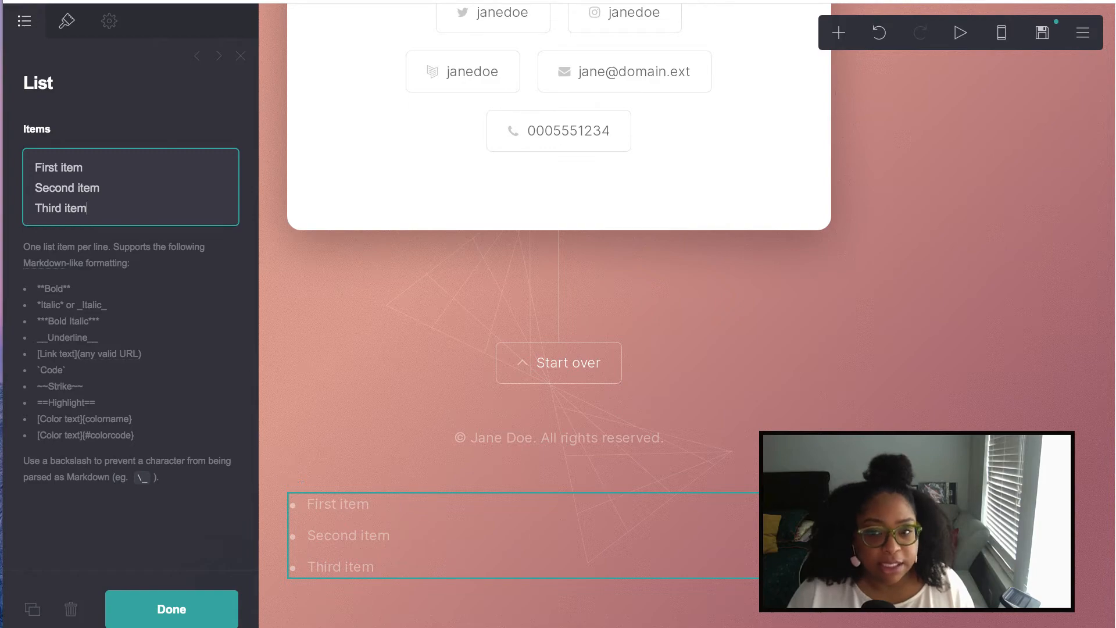
pyautogui.click(881, 33)
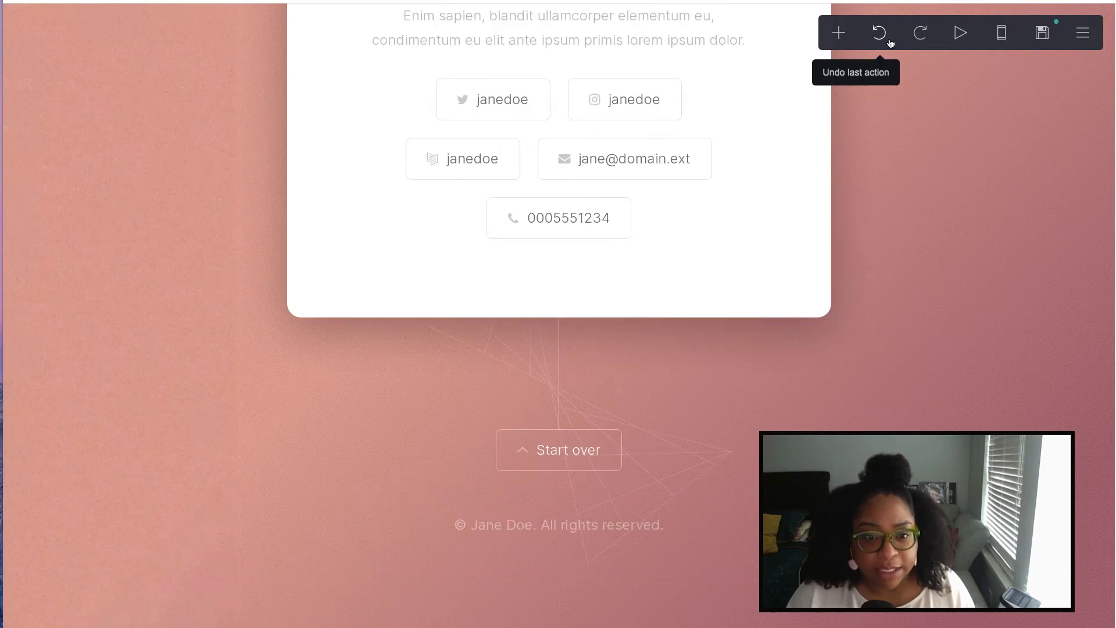
pyautogui.scroll(5, 715, 151)
pyautogui.scroll(10, 718, 156)
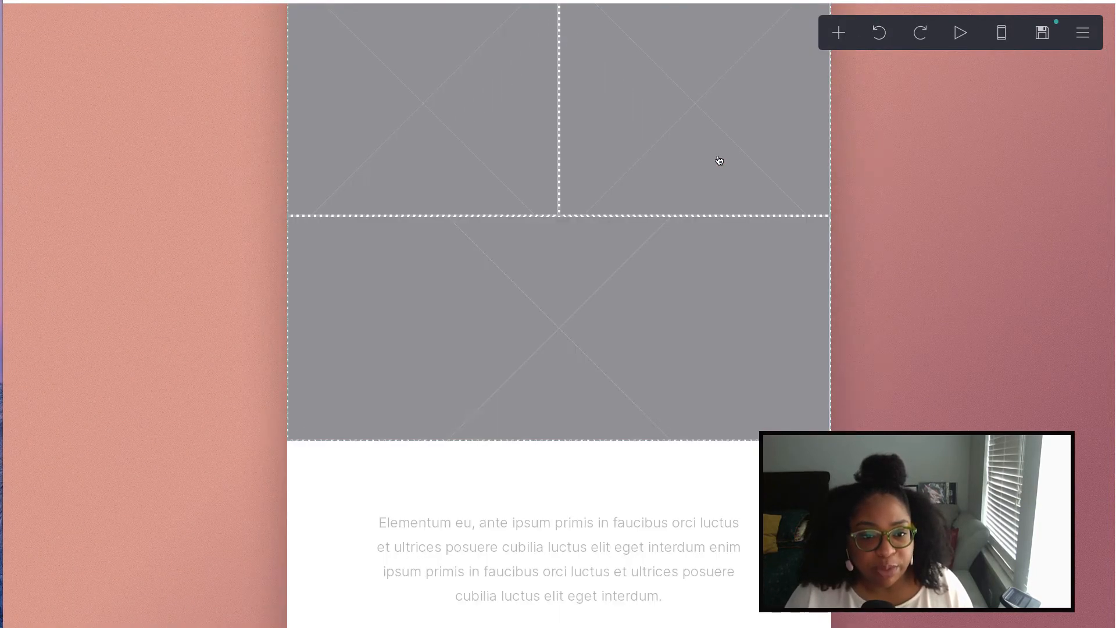
pyautogui.scroll(3, 713, 161)
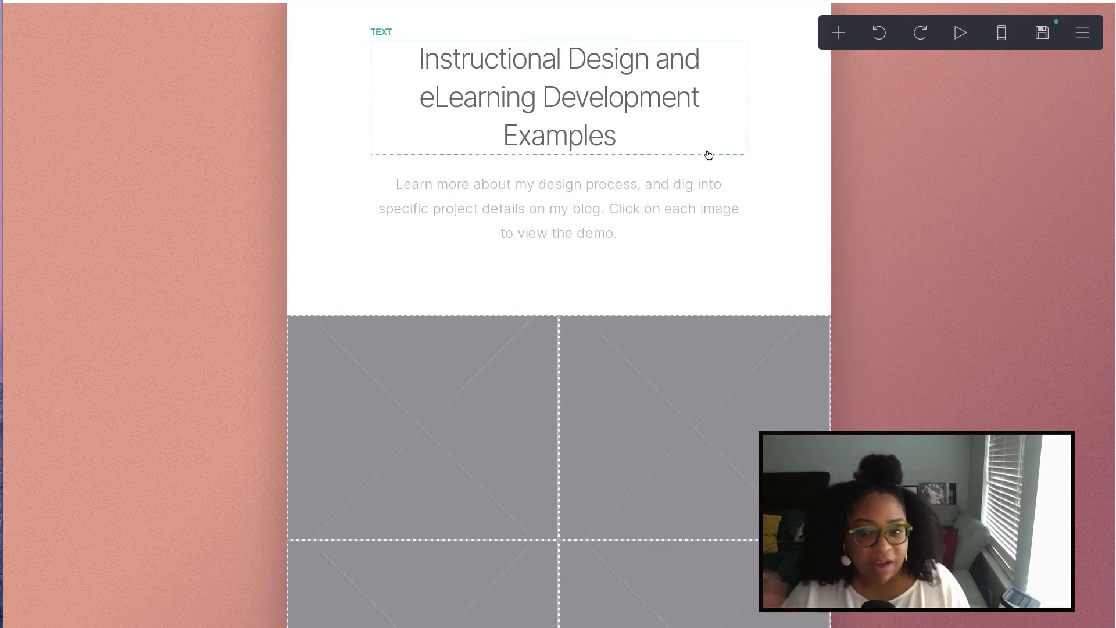
# - Check the whole page in the mobile preview, then return to the desktop layout
pyautogui.click(1003, 34)
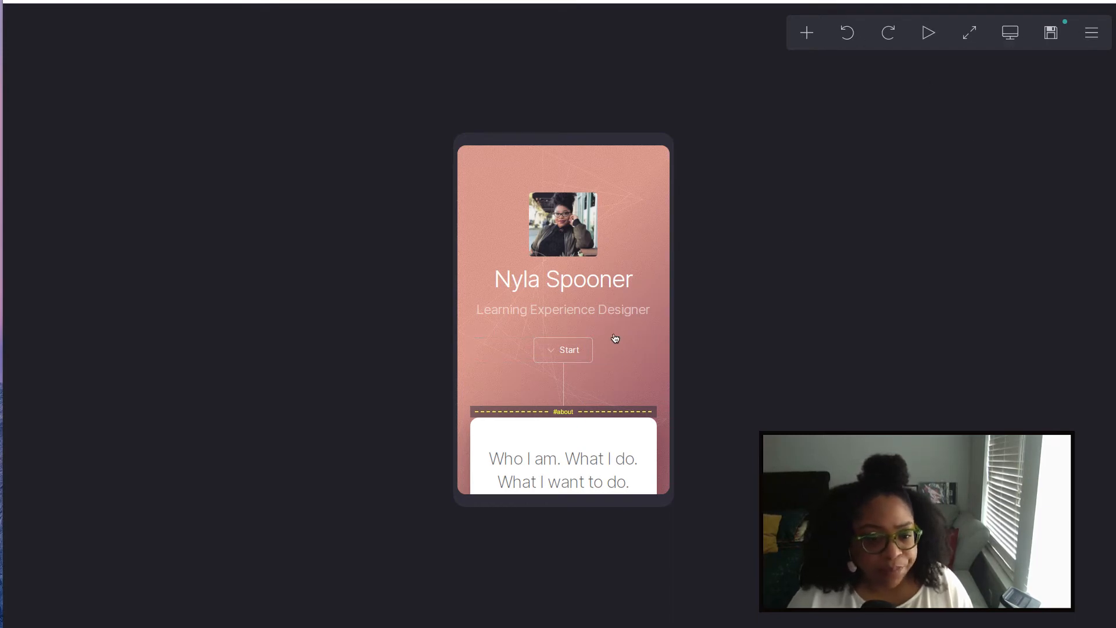
pyautogui.scroll(-5, 615, 338)
pyautogui.scroll(-5, 615, 338)
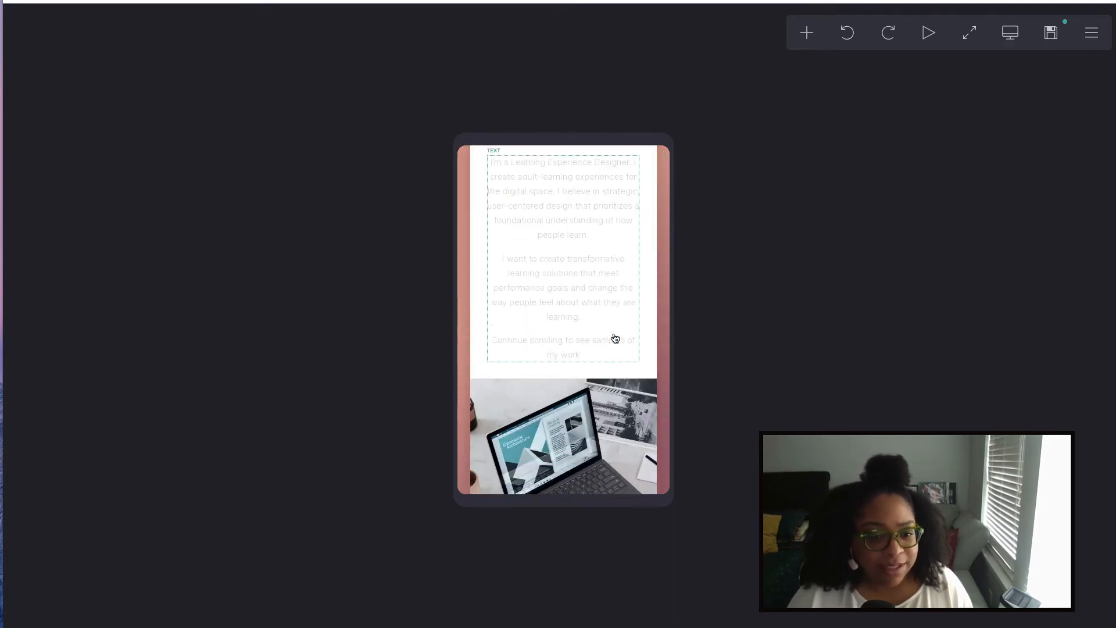
pyautogui.scroll(6, 615, 339)
pyautogui.scroll(4, 616, 339)
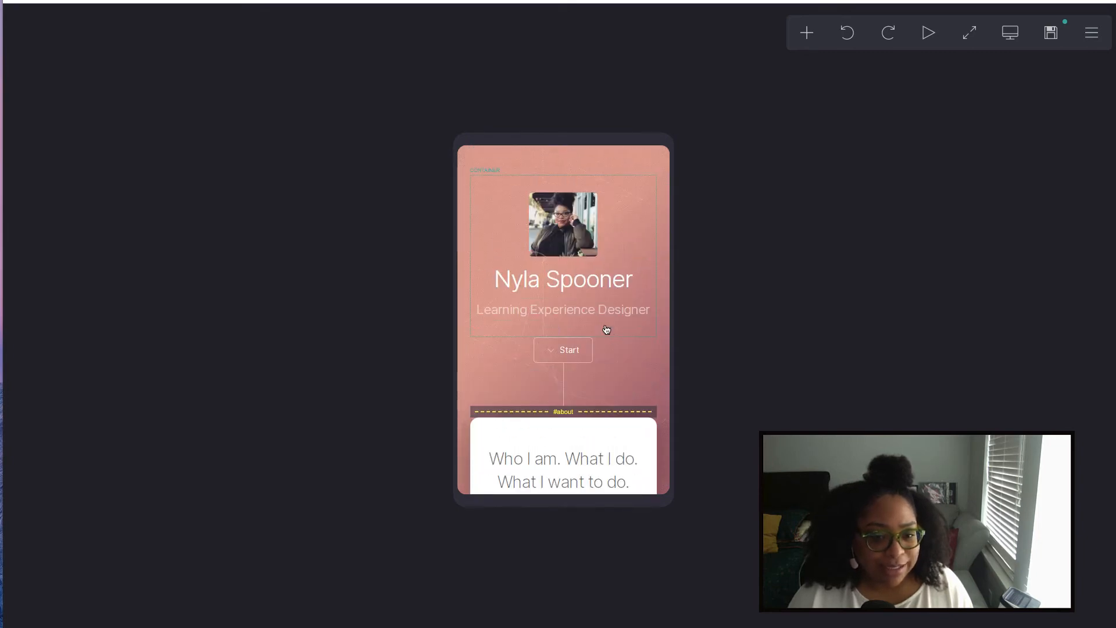
pyautogui.scroll(-4, 605, 326)
pyautogui.scroll(-7, 557, 407)
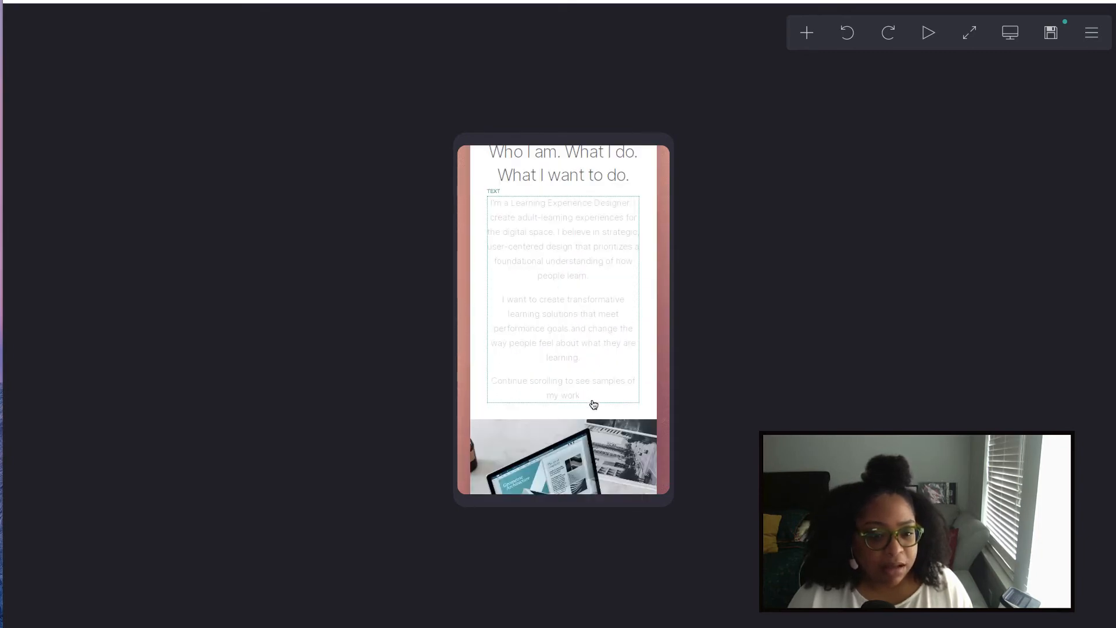
pyautogui.scroll(-8, 564, 432)
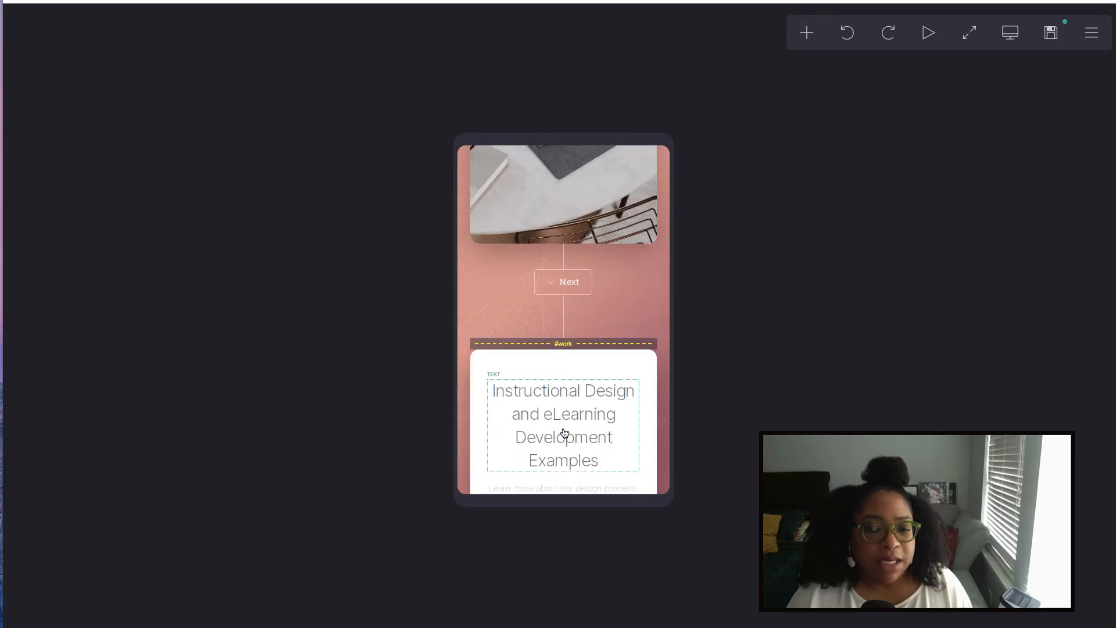
pyautogui.scroll(-10, 564, 432)
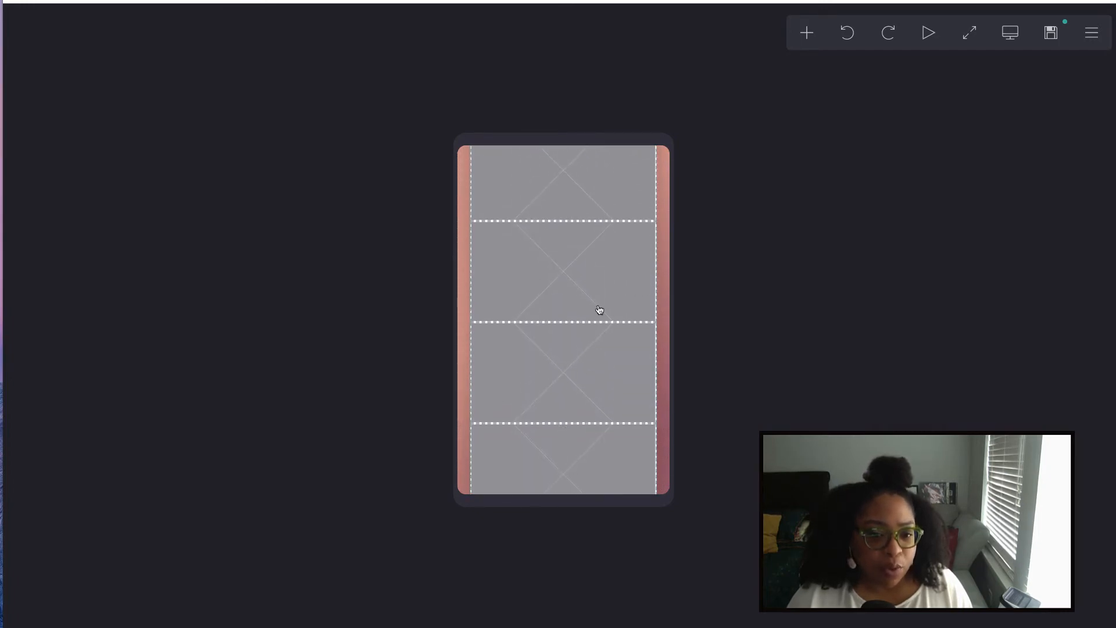
pyautogui.scroll(-10, 586, 361)
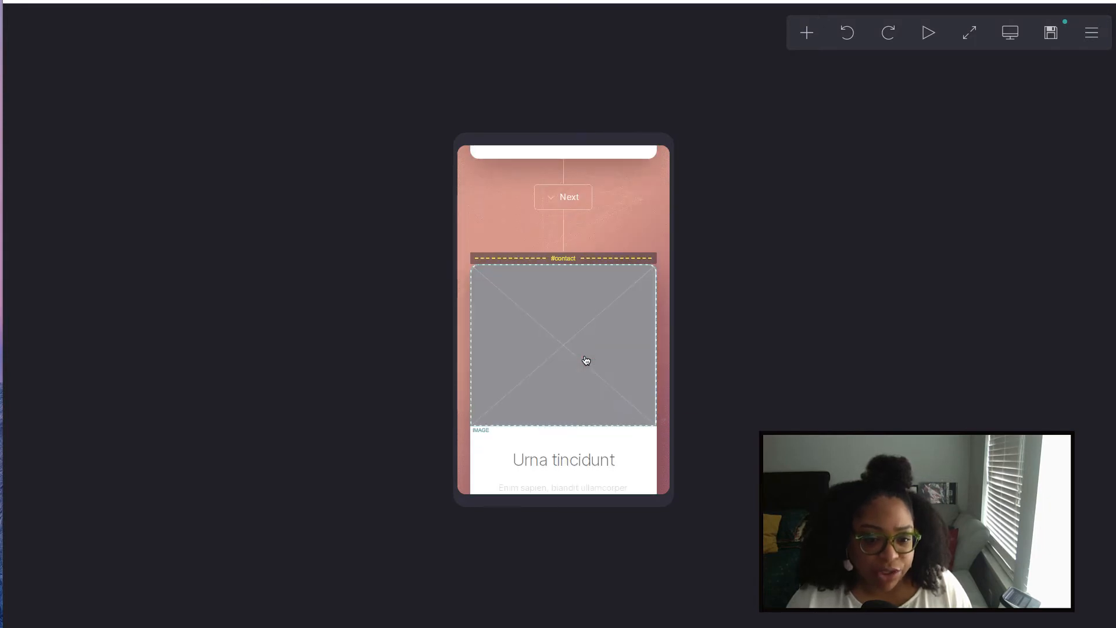
pyautogui.scroll(-8, 586, 361)
pyautogui.scroll(20, 586, 361)
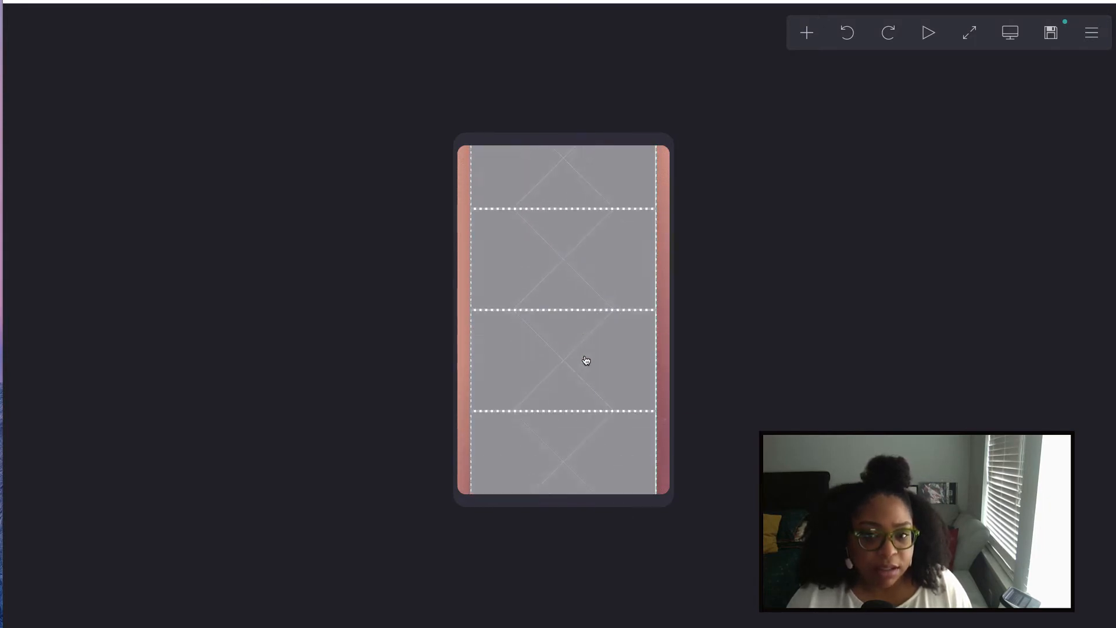
pyautogui.scroll(-10, 585, 361)
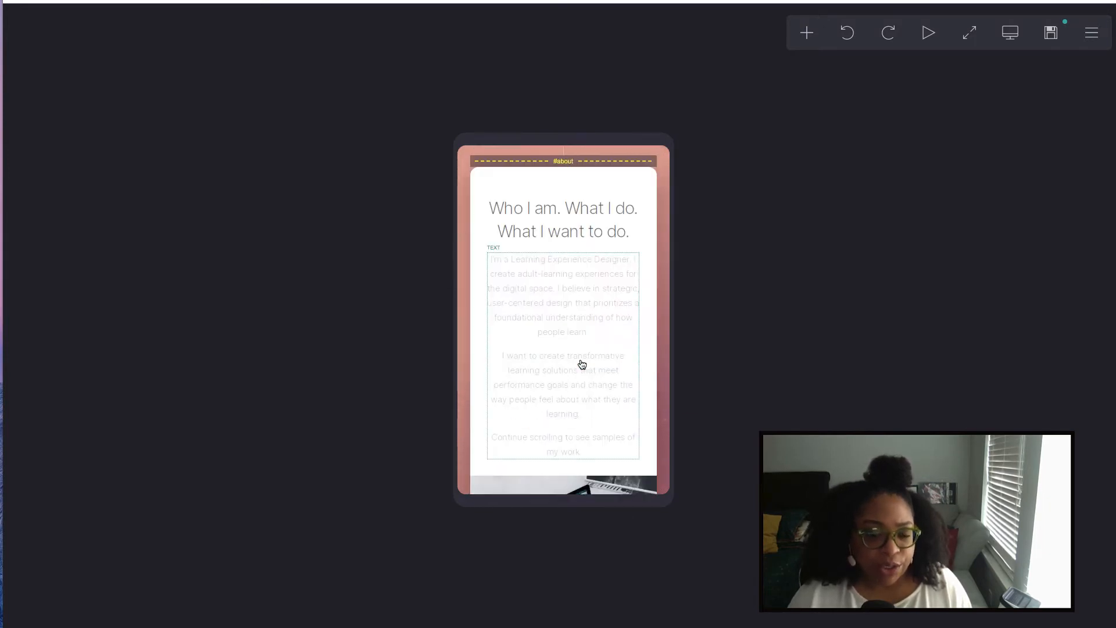
pyautogui.scroll(-5, 582, 364)
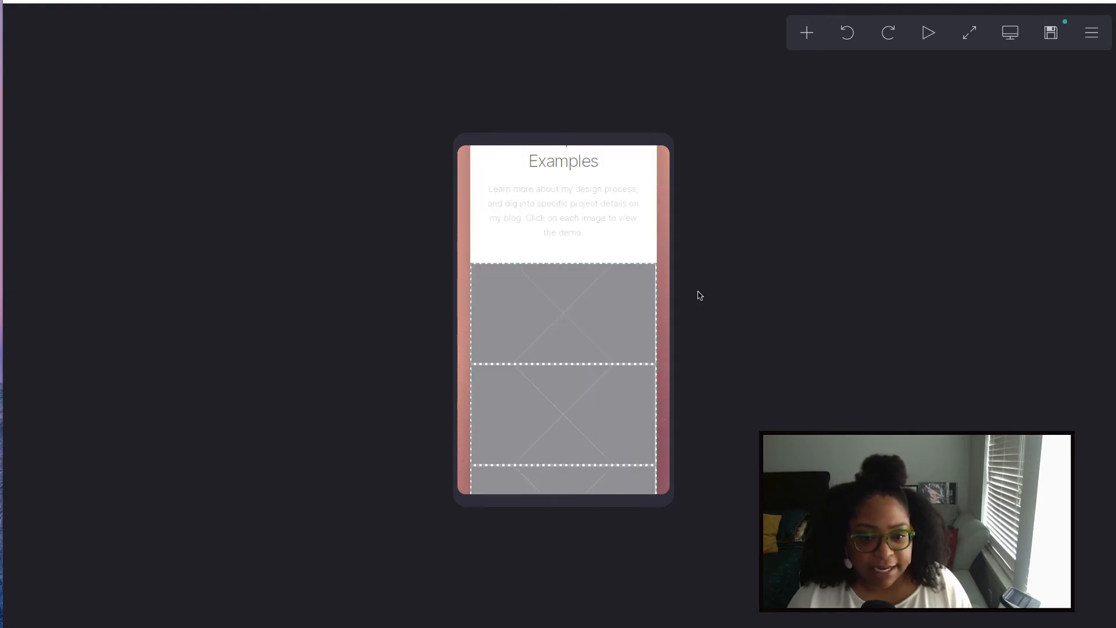
pyautogui.click(1009, 36)
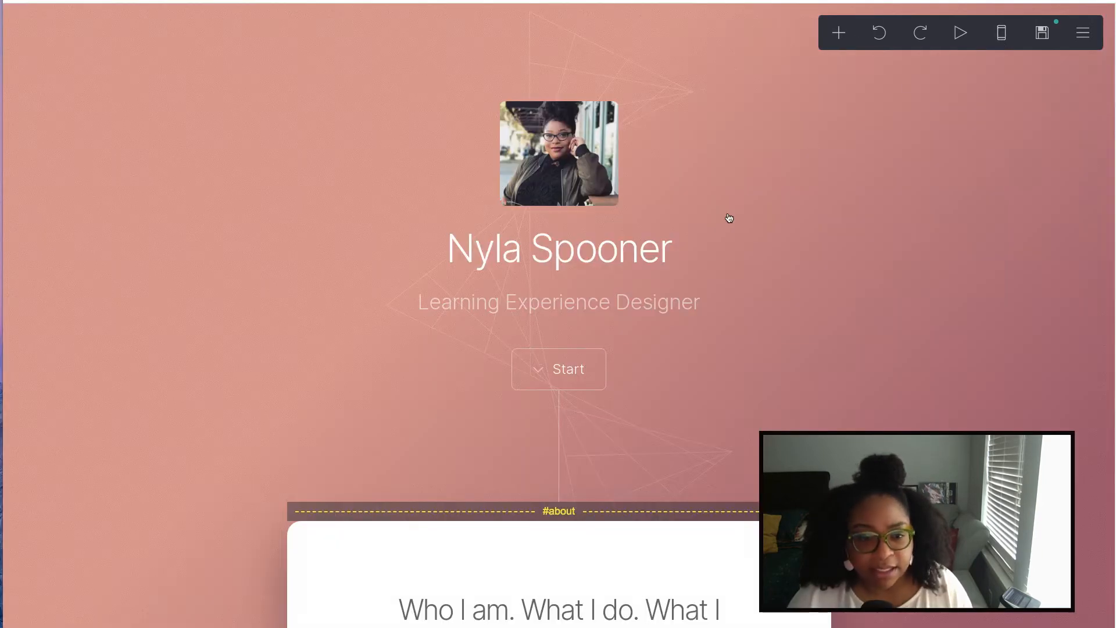
# - Upload 1.png from Desktop > portfolio stuff > thumbnails into the first gallery tile
pyautogui.scroll(-6, 721, 221)
pyautogui.scroll(-15, 715, 225)
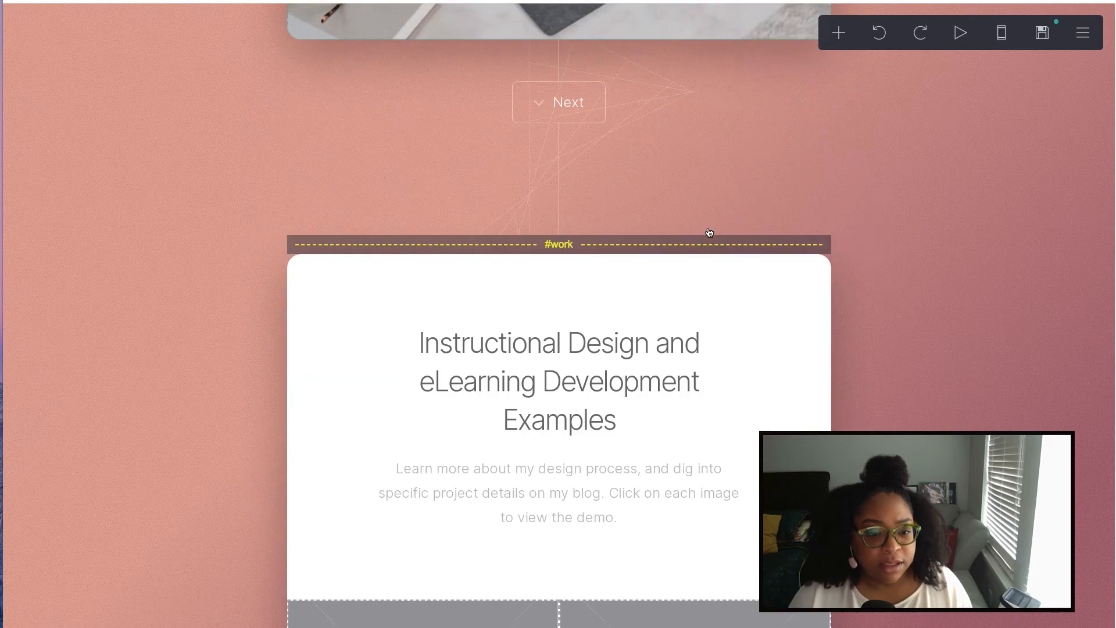
pyautogui.scroll(-3, 706, 236)
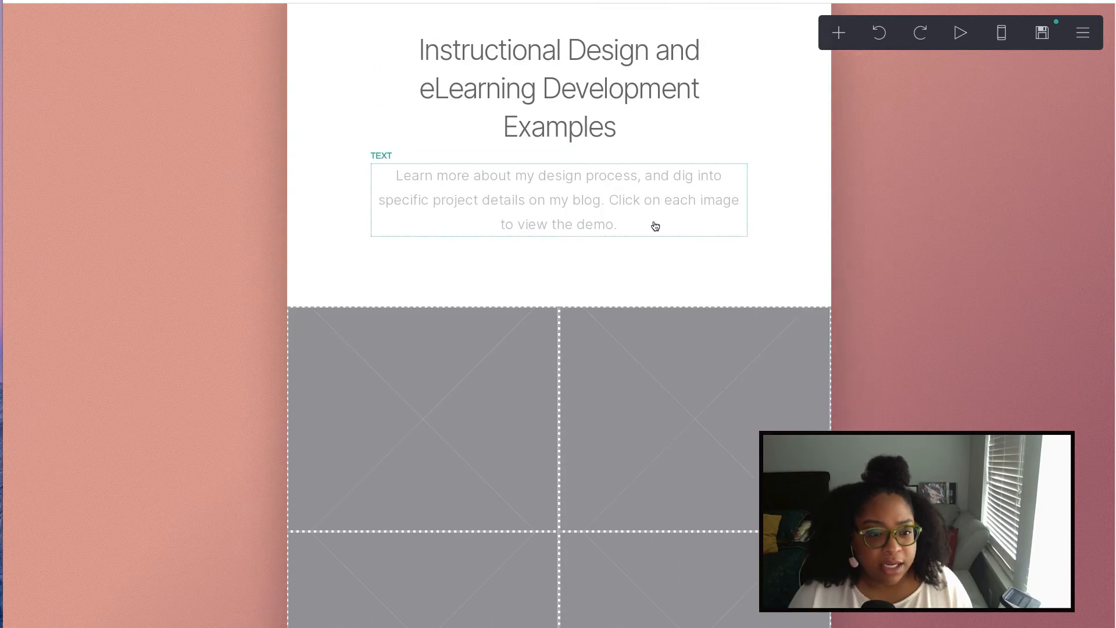
pyautogui.click(475, 417)
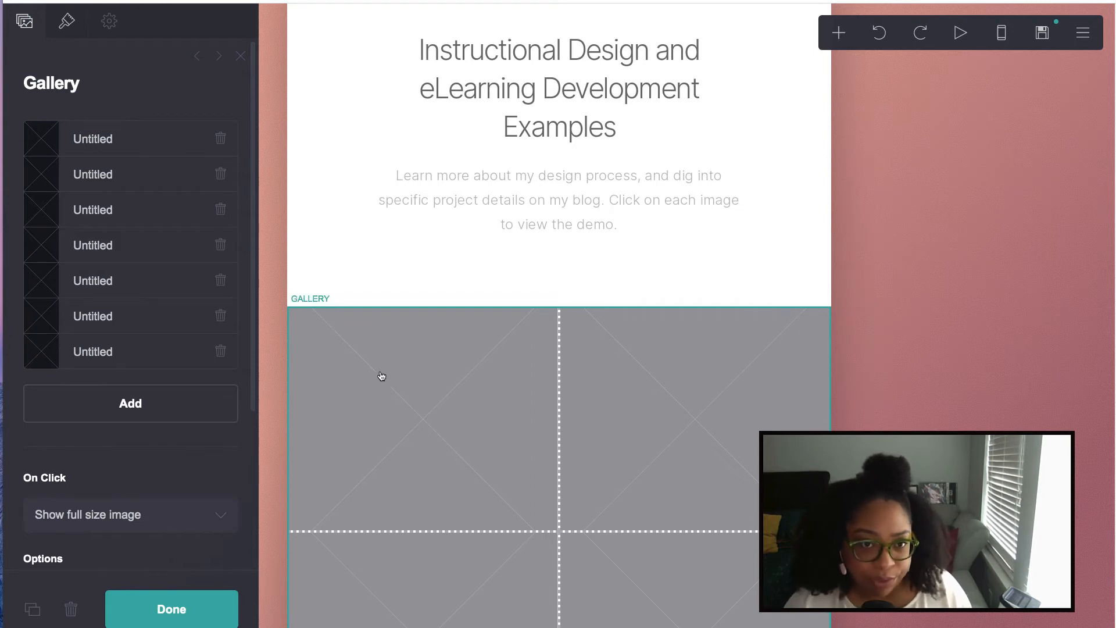
pyautogui.click(98, 143)
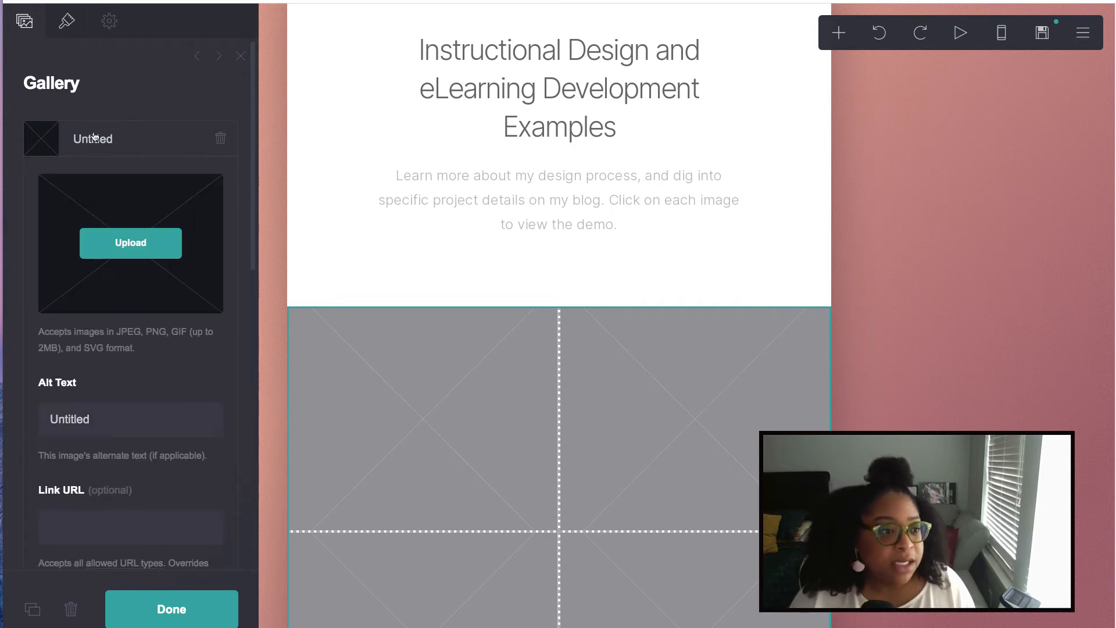
pyautogui.click(147, 244)
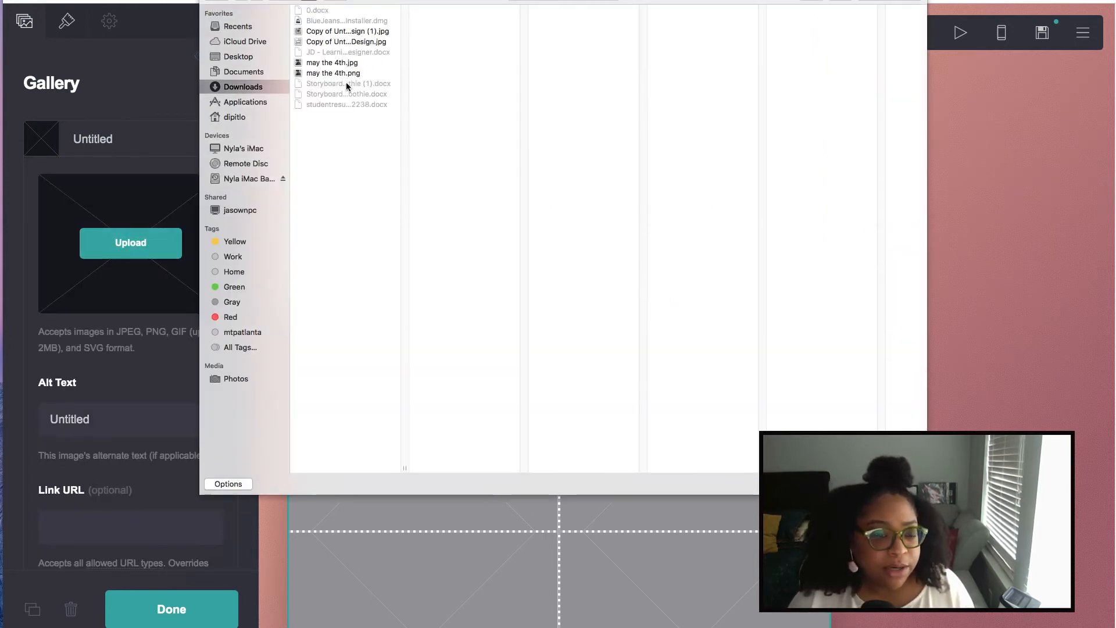
pyautogui.click(245, 58)
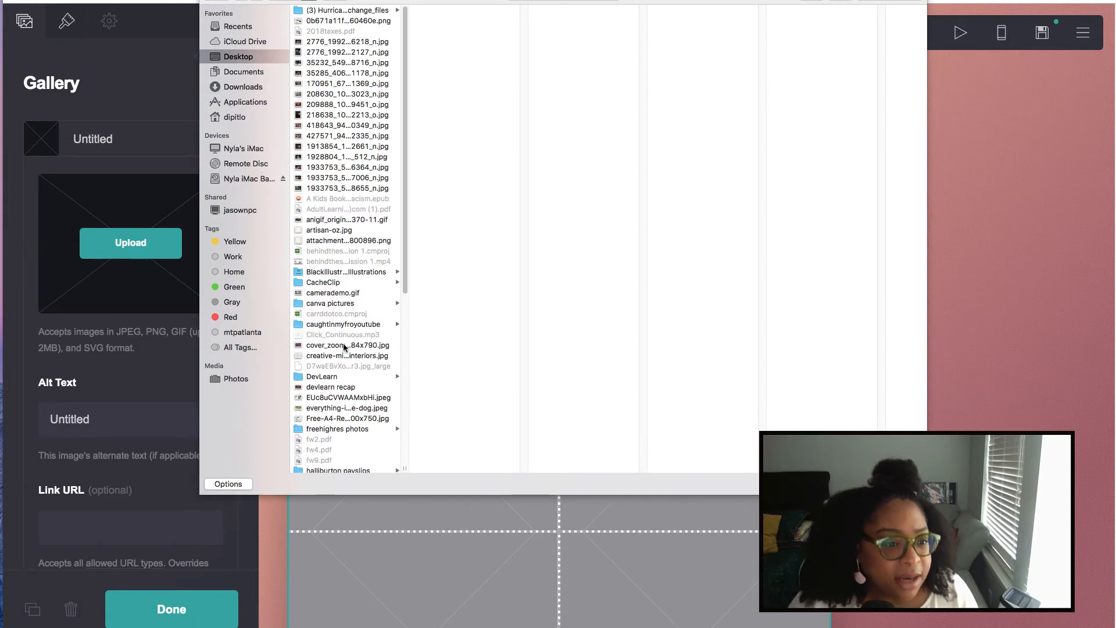
pyautogui.scroll(-5, 353, 384)
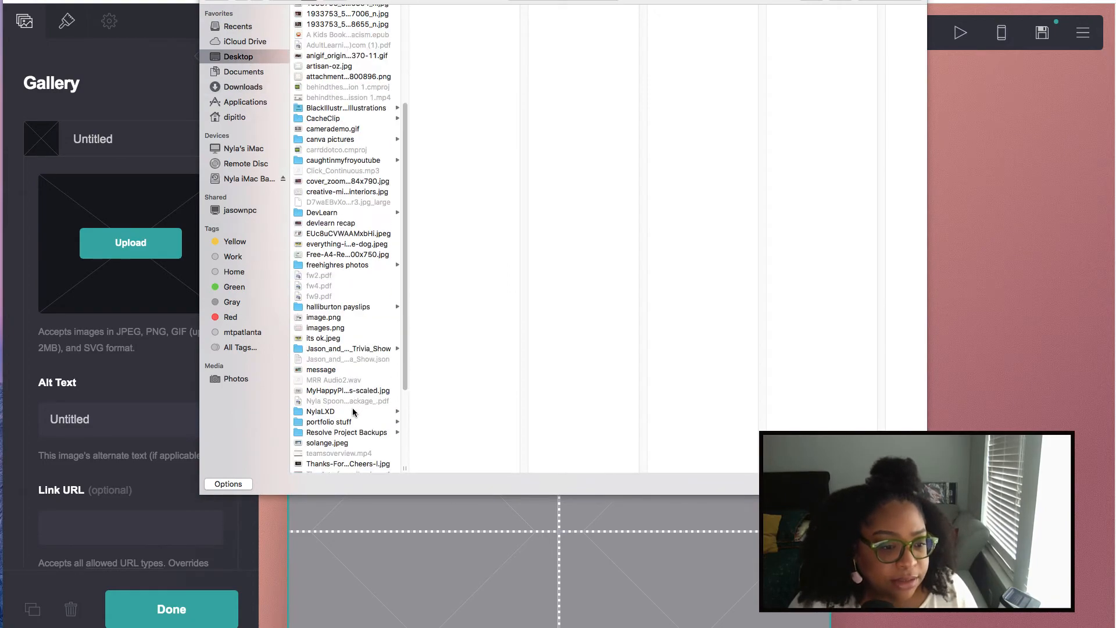
pyautogui.click(340, 424)
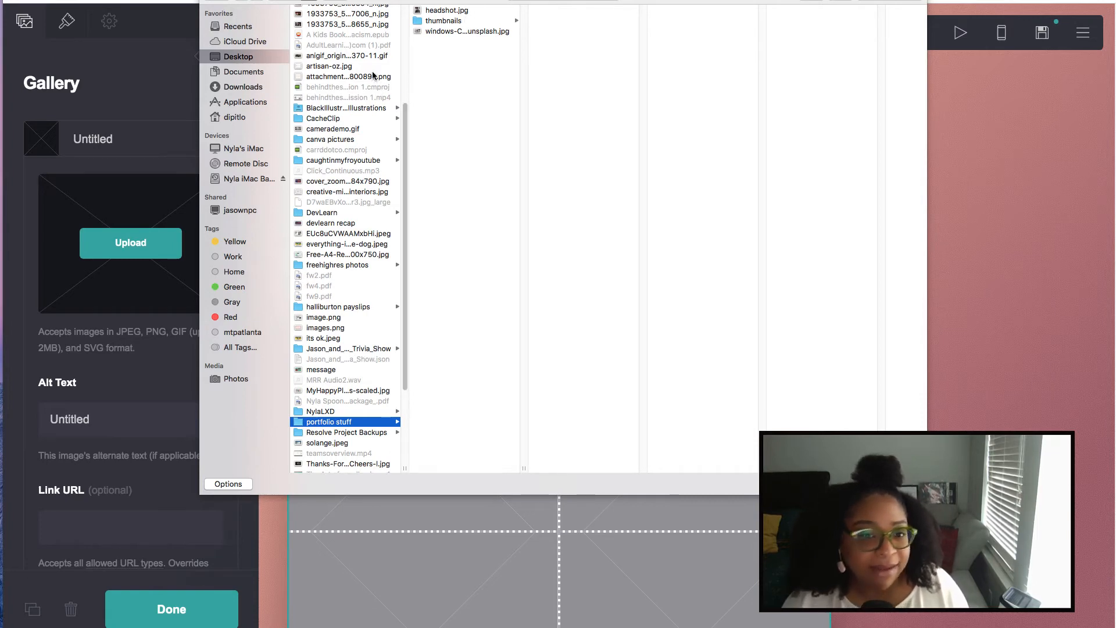
pyautogui.click(451, 21)
pyautogui.click(559, 10)
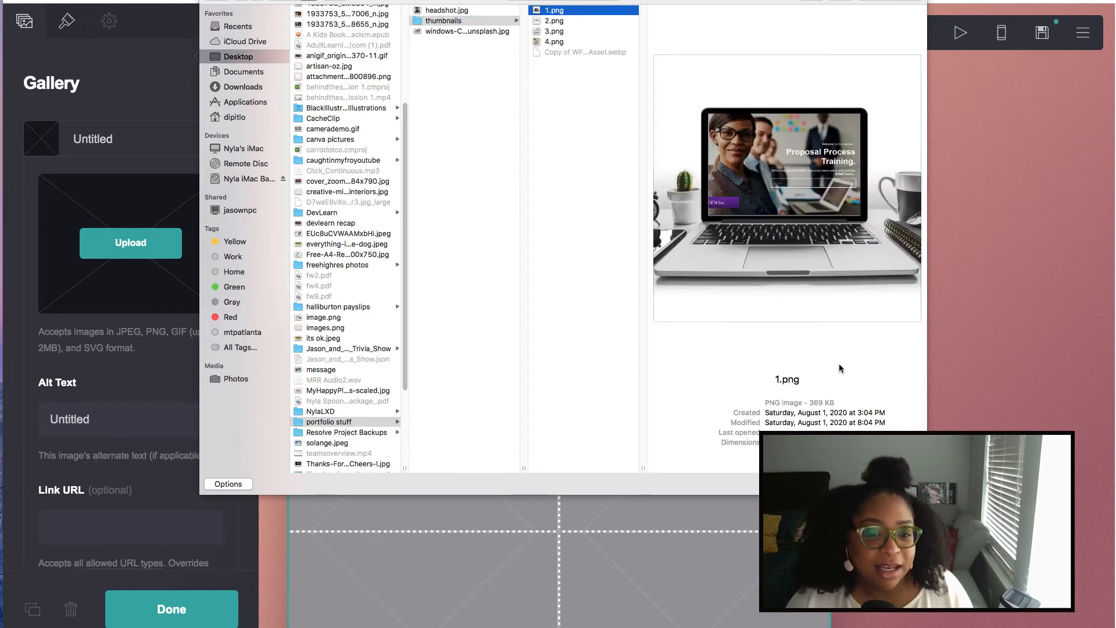
pyautogui.press('Return')
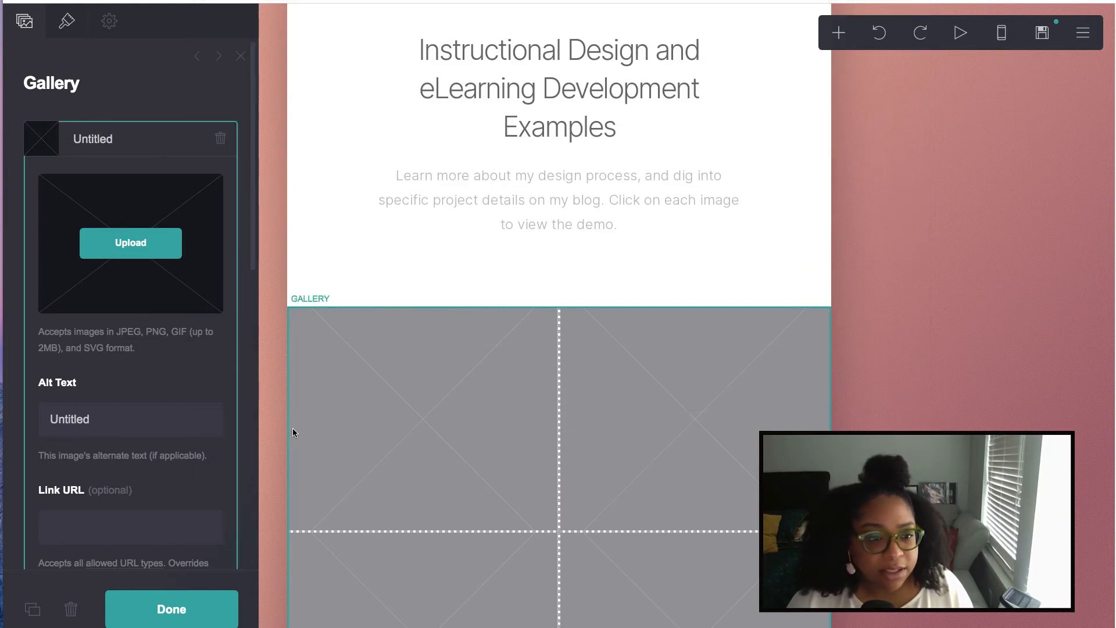
# - Expand the crop area to cover the entire laptop thumbnail and accept it
pyautogui.moveTo(511, 316); pyautogui.dragTo(426, 228)
pyautogui.moveTo(605, 395); pyautogui.dragTo(791, 580)
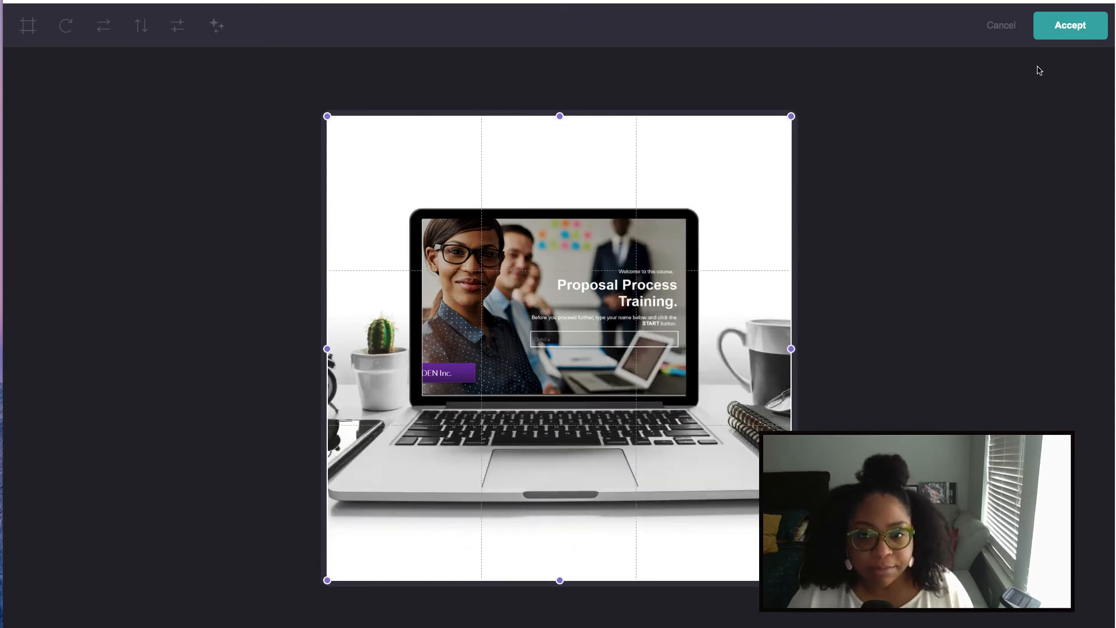
pyautogui.click(1067, 30)
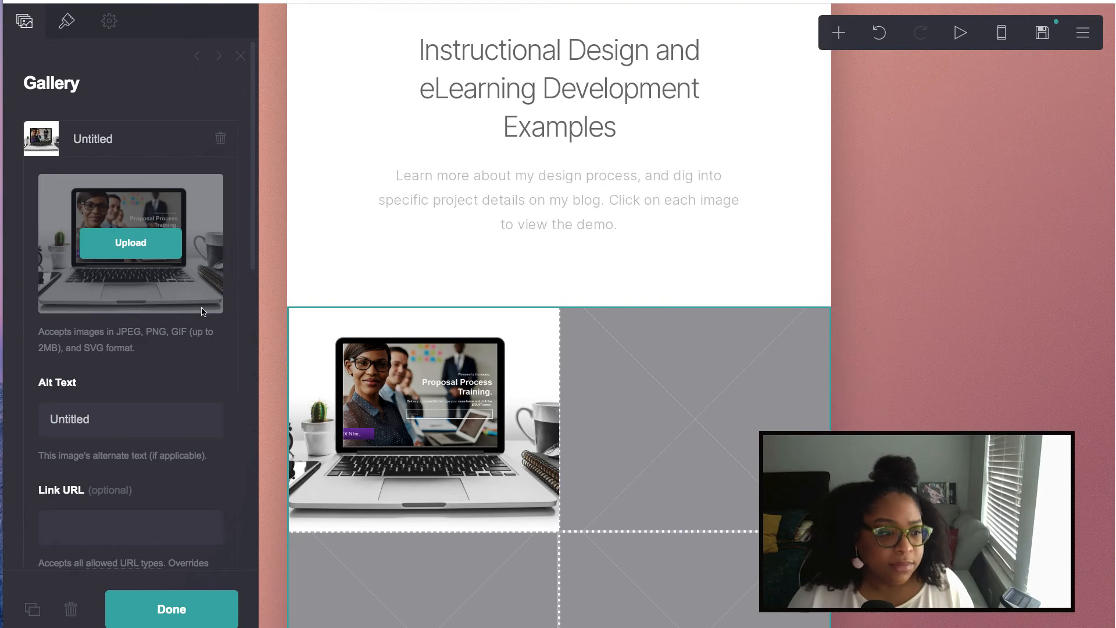
# - Set the first gallery image's link to the articulate.com Articulate 360 review URL
pyautogui.scroll(-3, 175, 349)
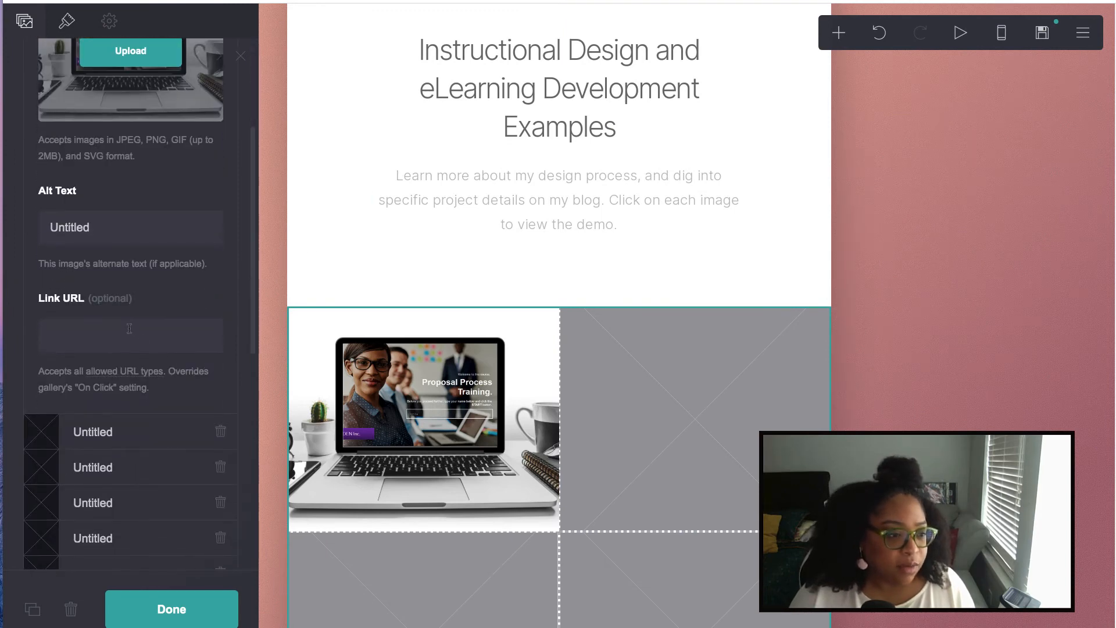
pyautogui.click(125, 335)
pyautogui.click(140, 375)
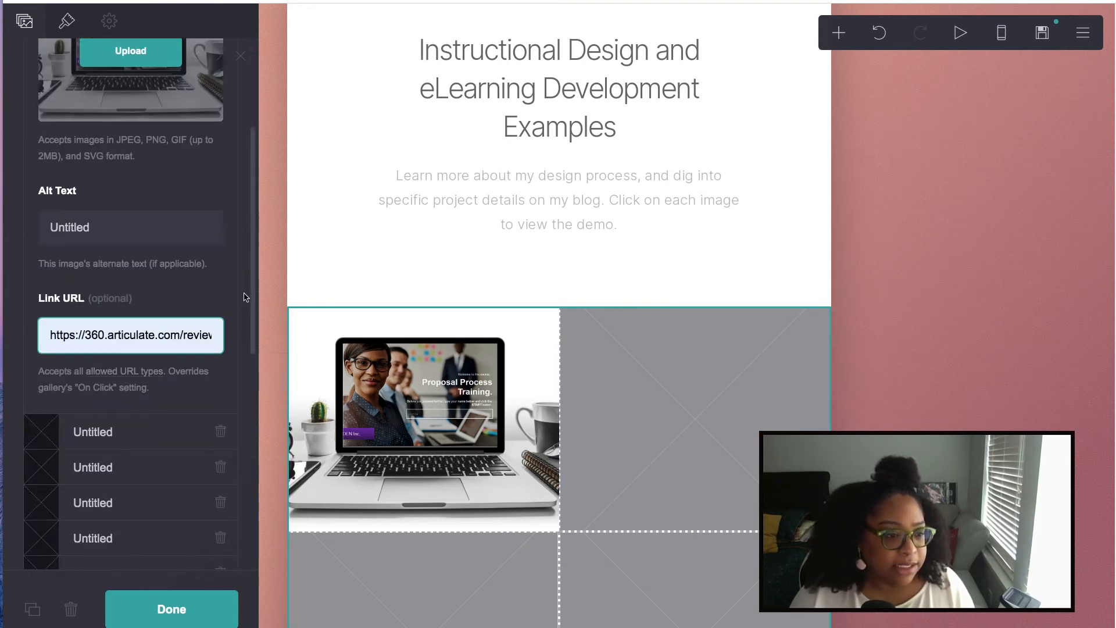
# - Set the gallery's Width to Full Screen and its Spacing to 0.125
pyautogui.click(67, 21)
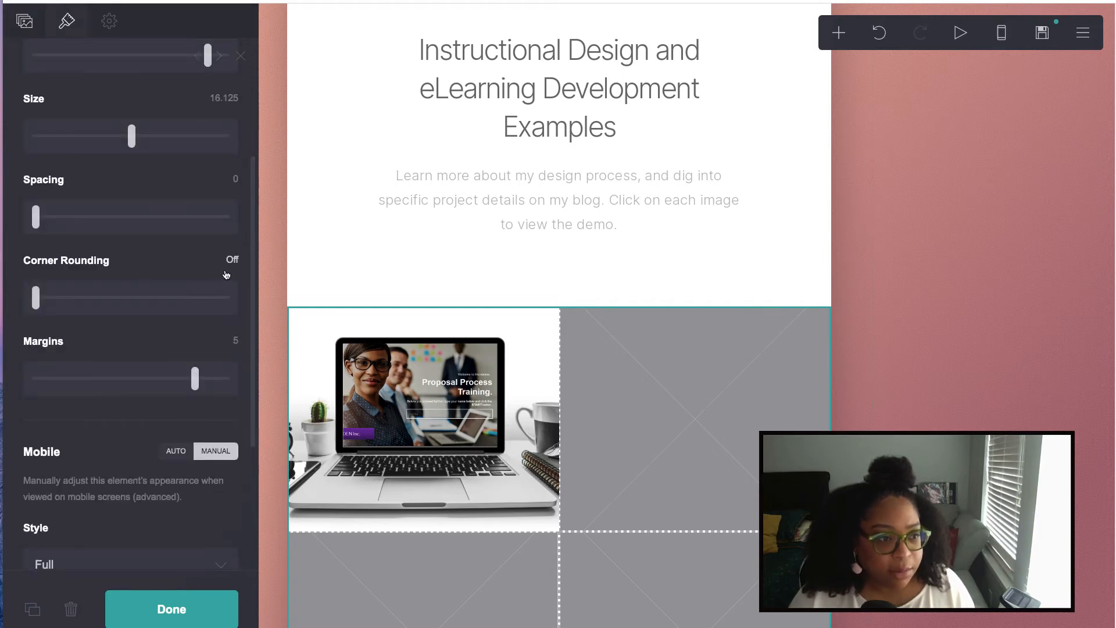
pyautogui.scroll(-3, 227, 267)
pyautogui.scroll(7, 227, 272)
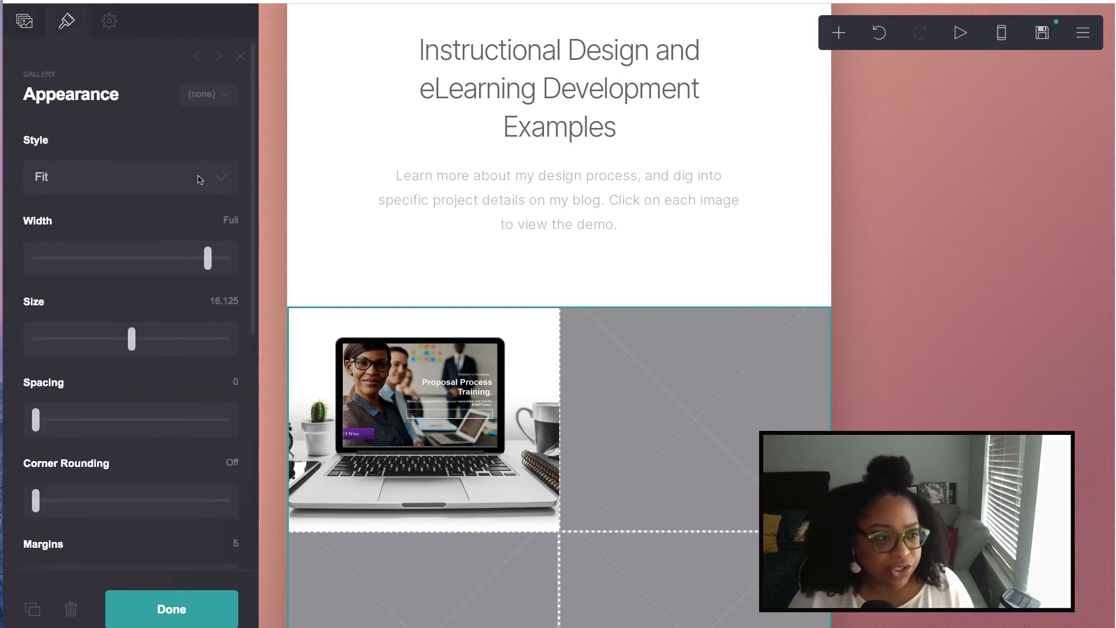
pyautogui.click(209, 95)
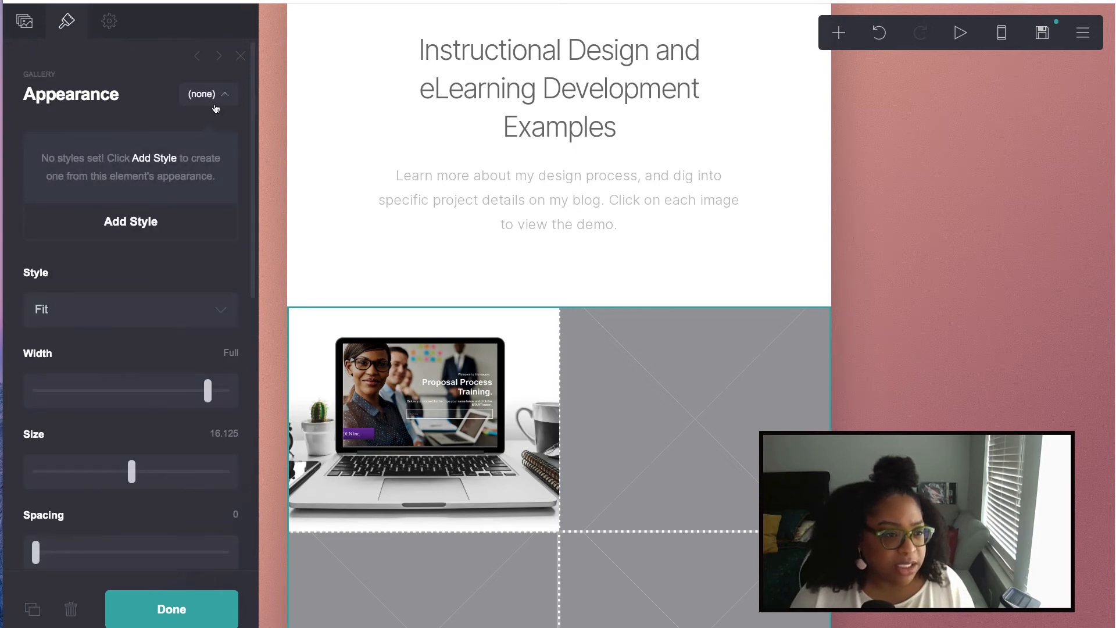
pyautogui.click(216, 107)
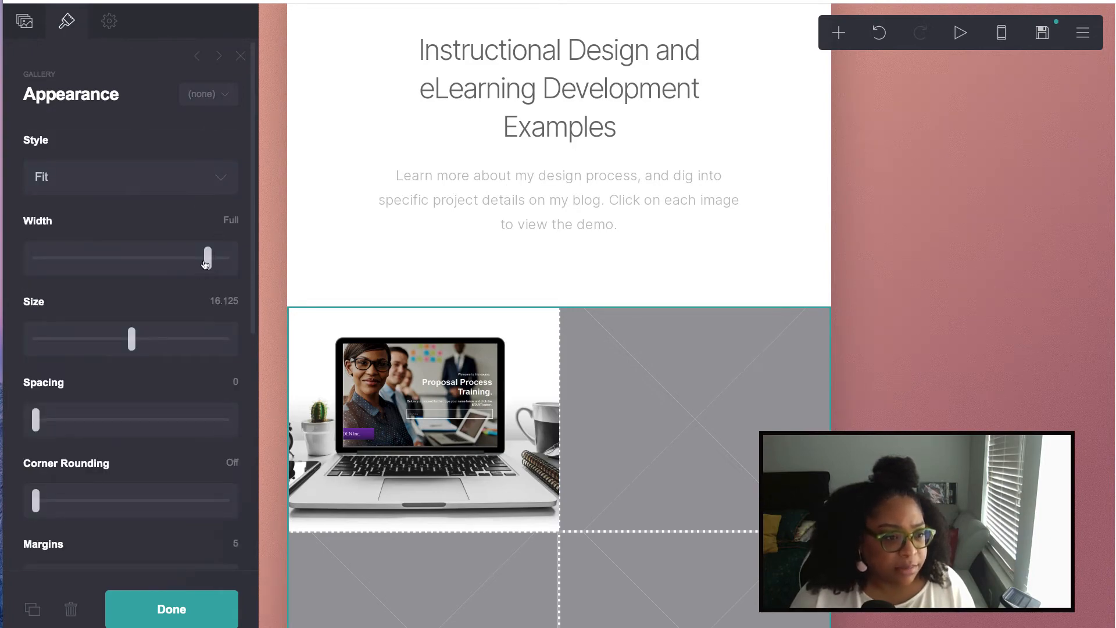
pyautogui.moveTo(205, 264); pyautogui.dragTo(226, 267)
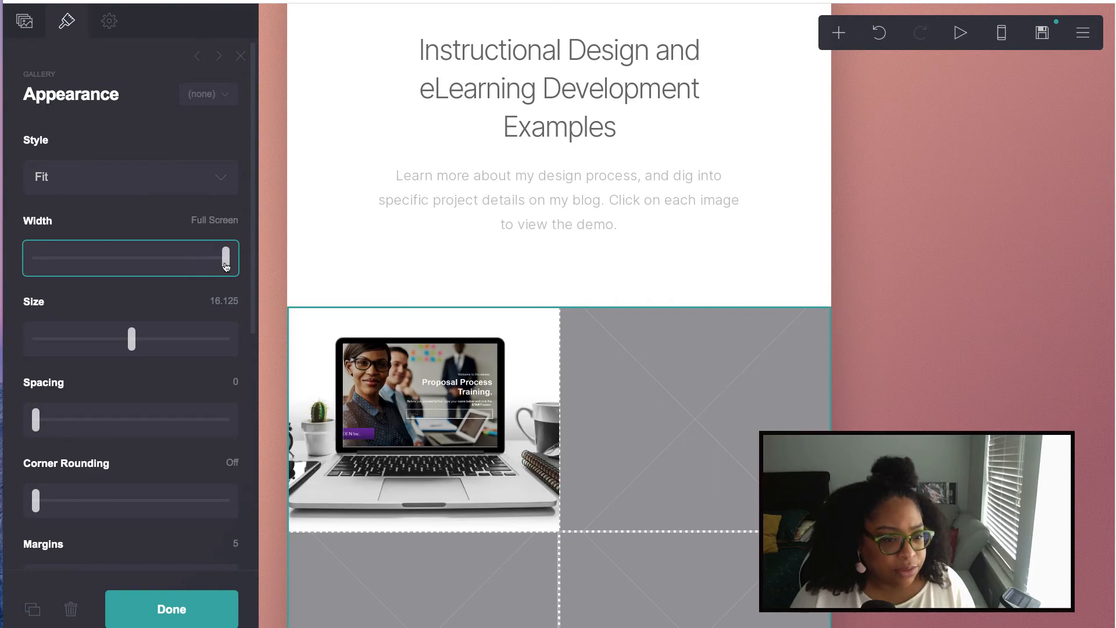
pyautogui.moveTo(37, 414)
pyautogui.mouseDown()
pyautogui.moveTo(62, 421)
pyautogui.moveTo(49, 419)
pyautogui.mouseUp()
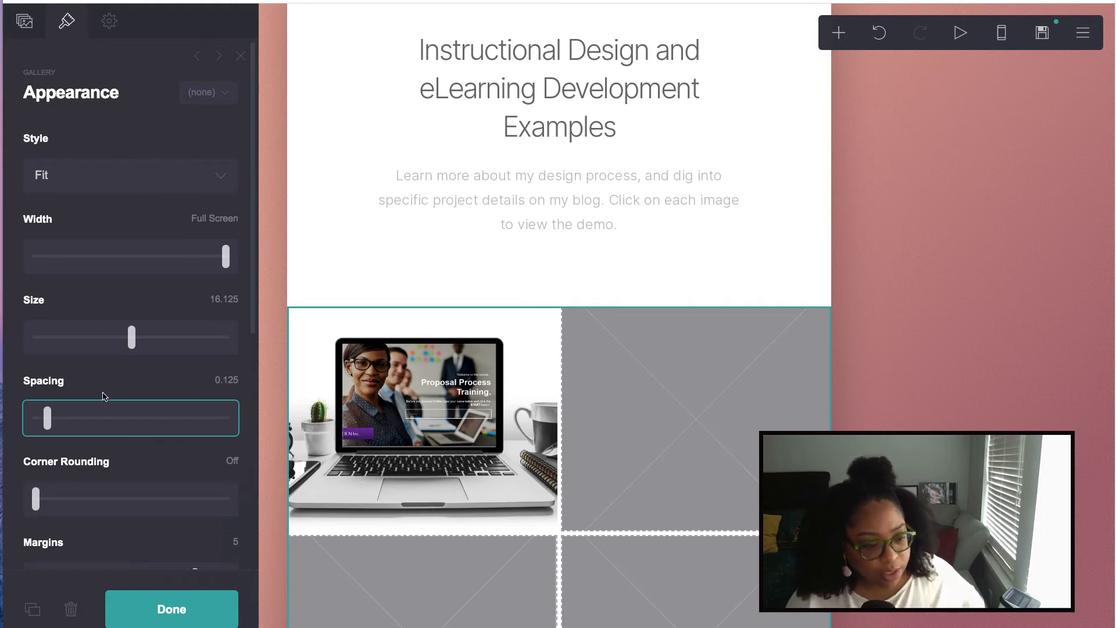
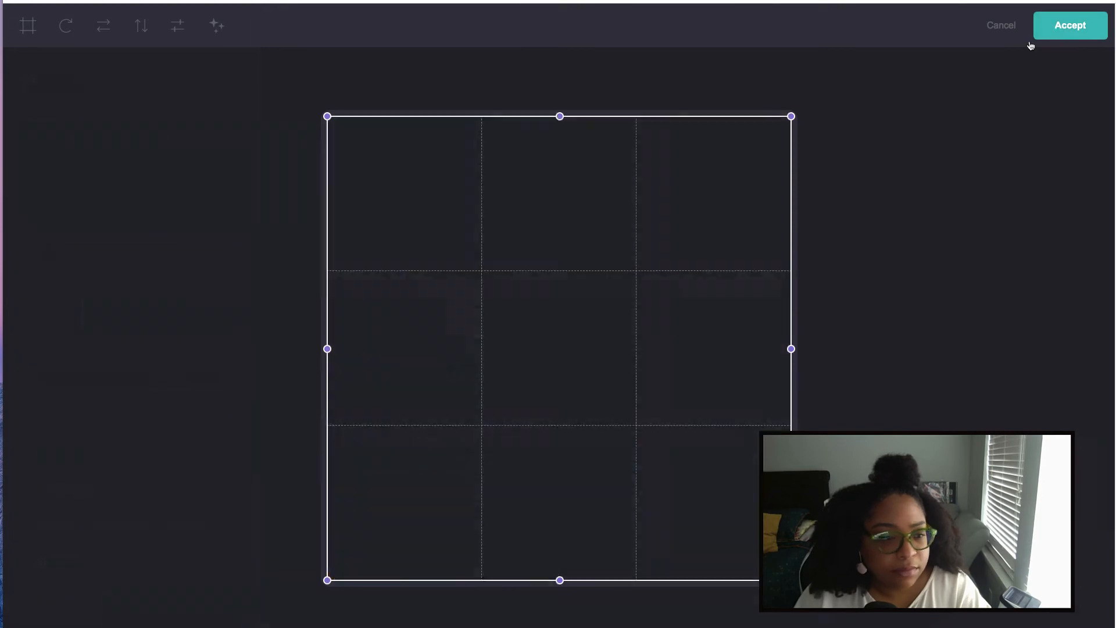
# - Accept the crop and give the third image the saved alt text 'Advanced Storyline Capabilities Demo'
pyautogui.click(100, 493)
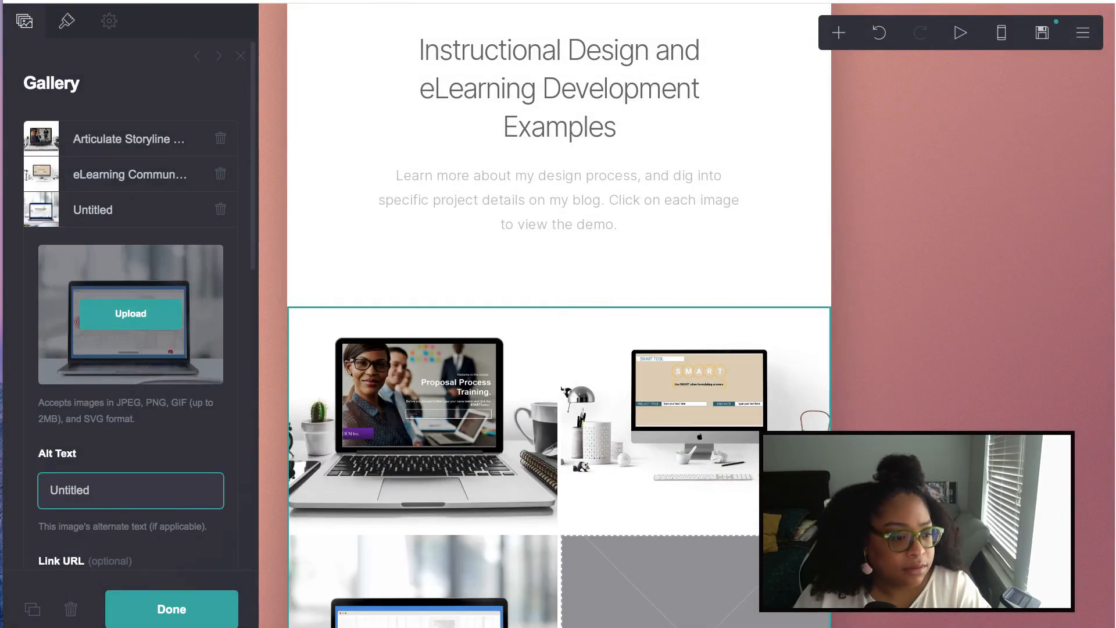
pyautogui.write('r')
pyautogui.moveTo(132, 487); pyautogui.dragTo(22, 499)
pyautogui.write('apabilities Demo')
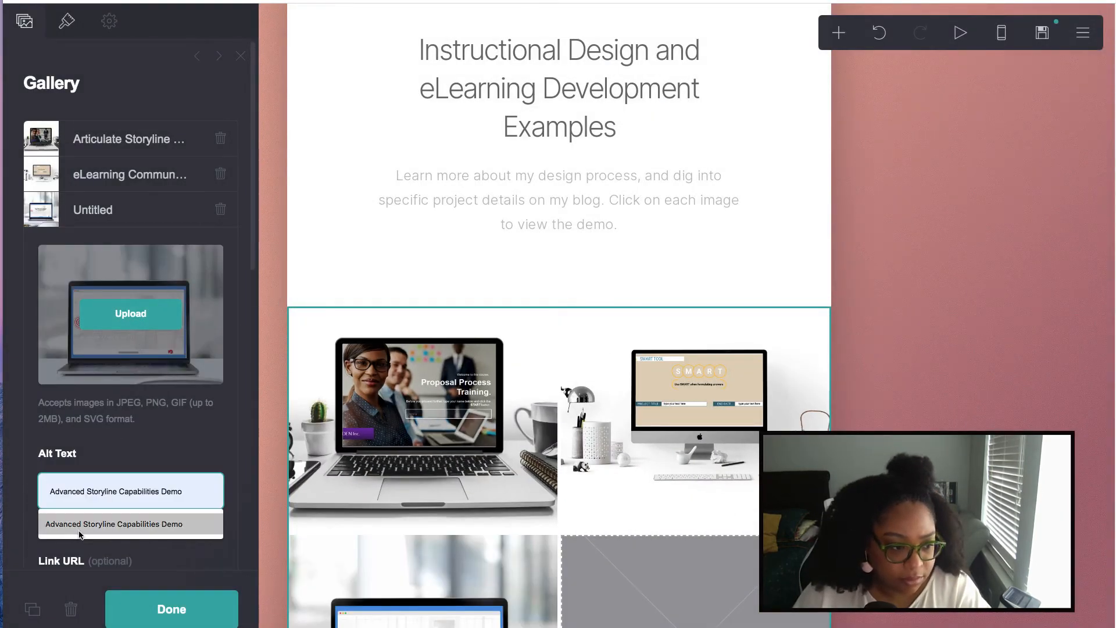
pyautogui.click(82, 527)
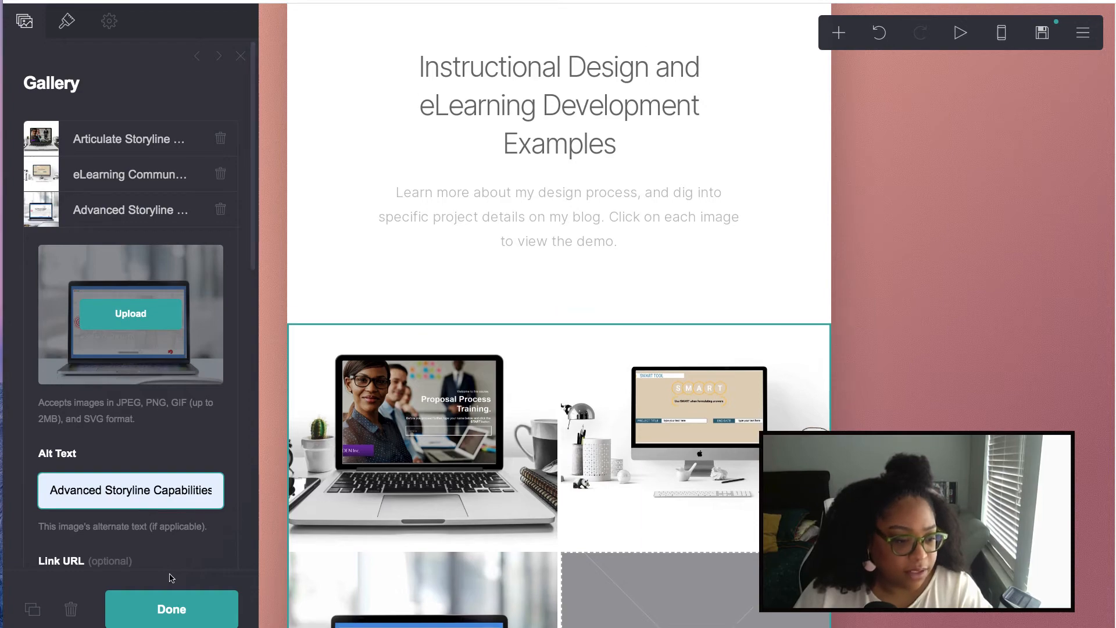
pyautogui.scroll(-3, 146, 517)
# - Link the third gallery image to the suggested blog post URL
pyautogui.click(87, 388)
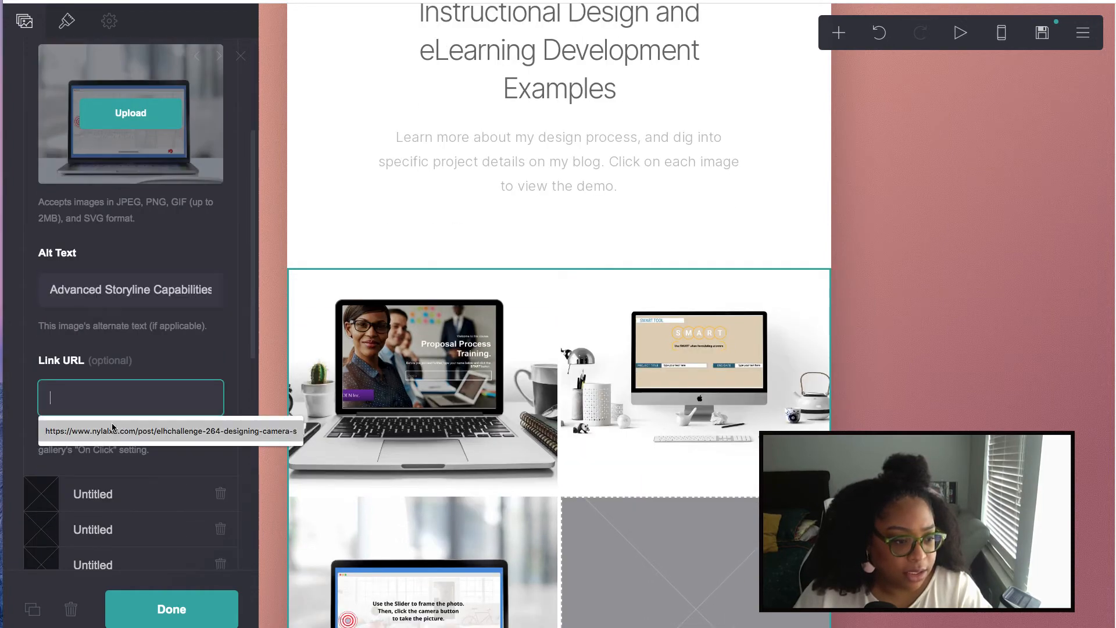
pyautogui.click(117, 429)
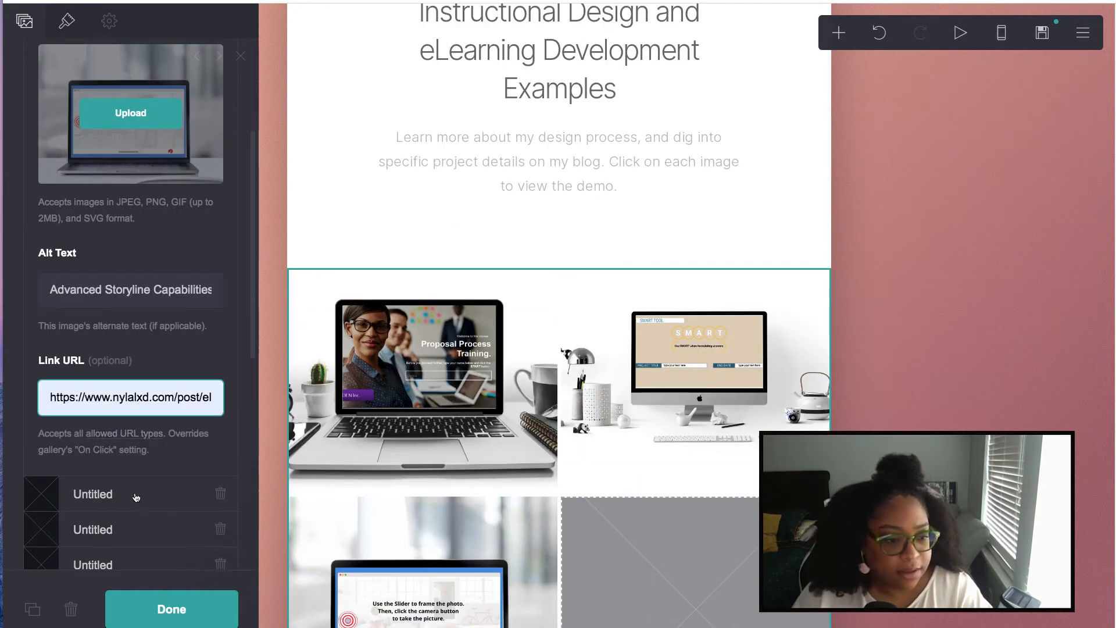
pyautogui.scroll(-1, 132, 449)
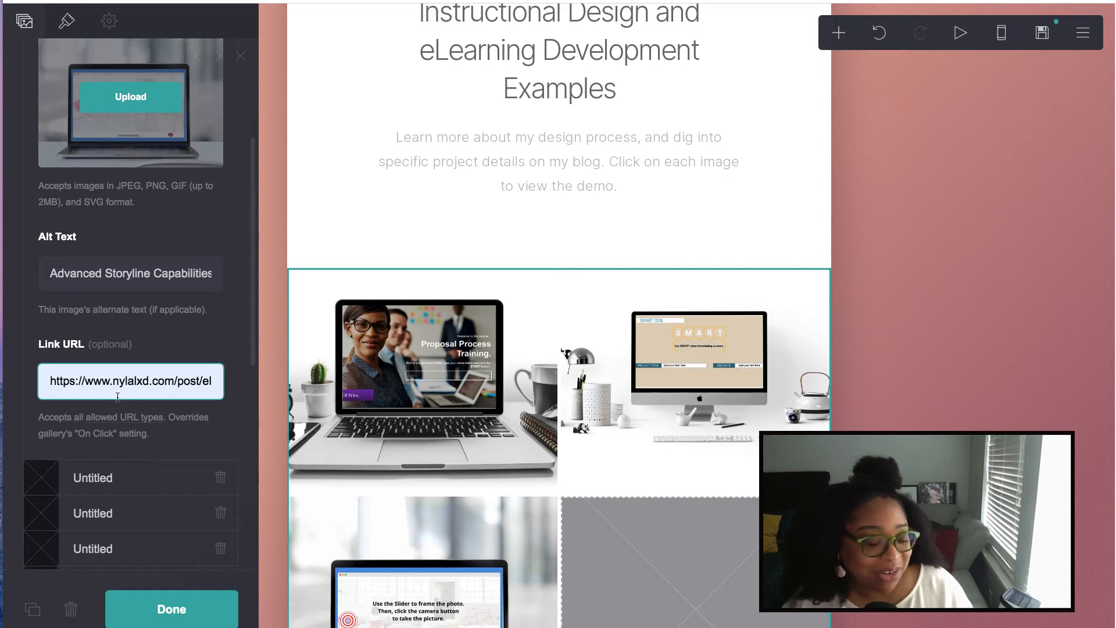
pyautogui.scroll(-1, 135, 441)
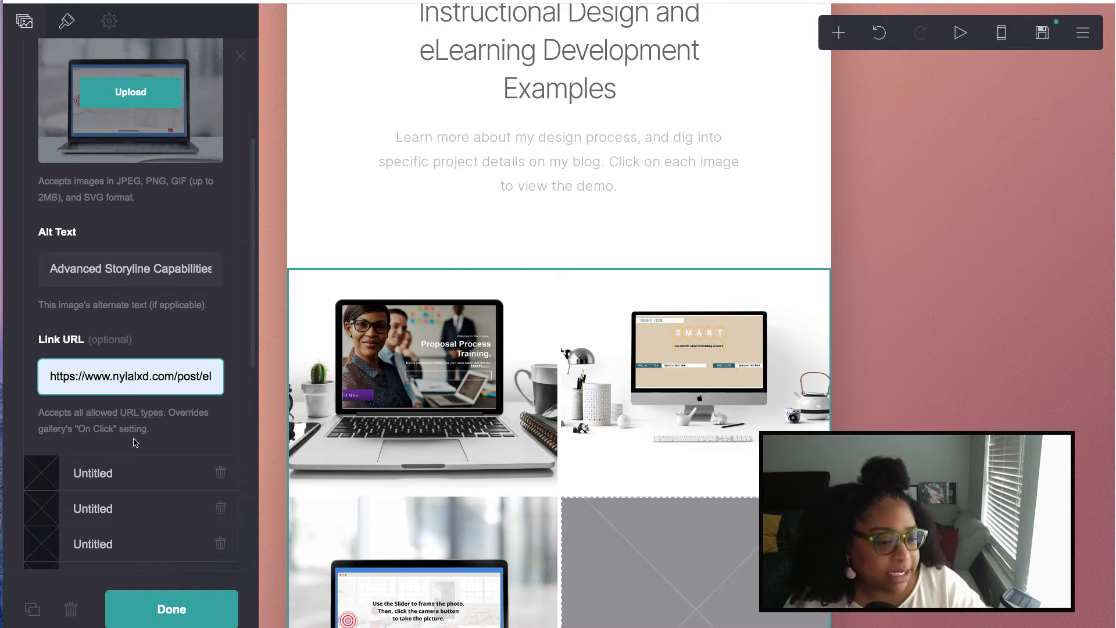
# - Upload 4.png into the empty gallery item and crop it to the whole phone image
pyautogui.click(100, 472)
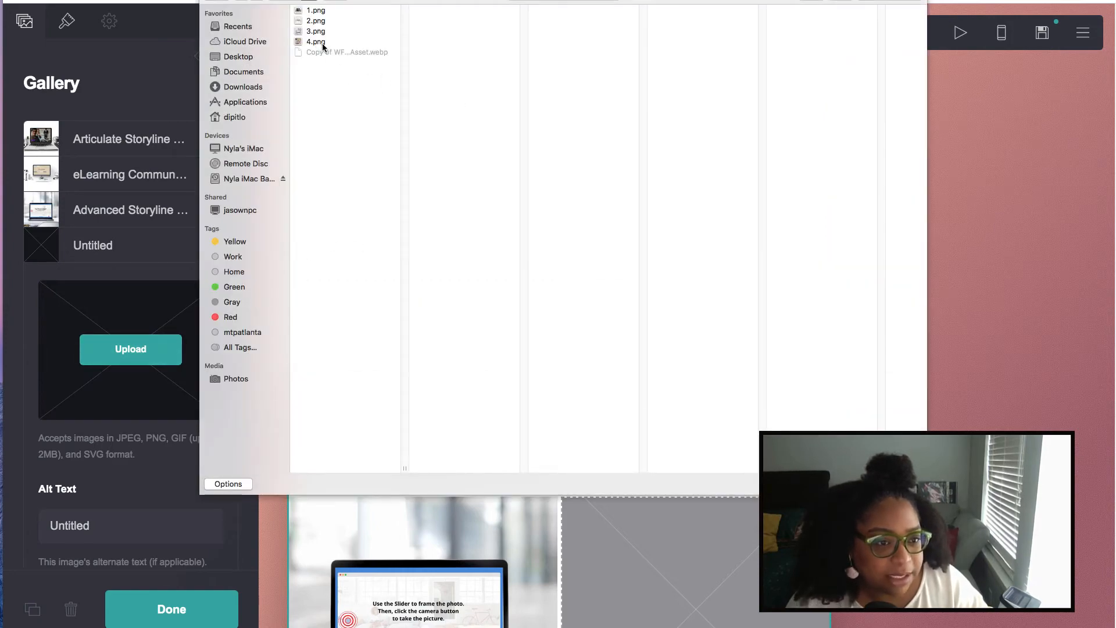
pyautogui.press('Return')
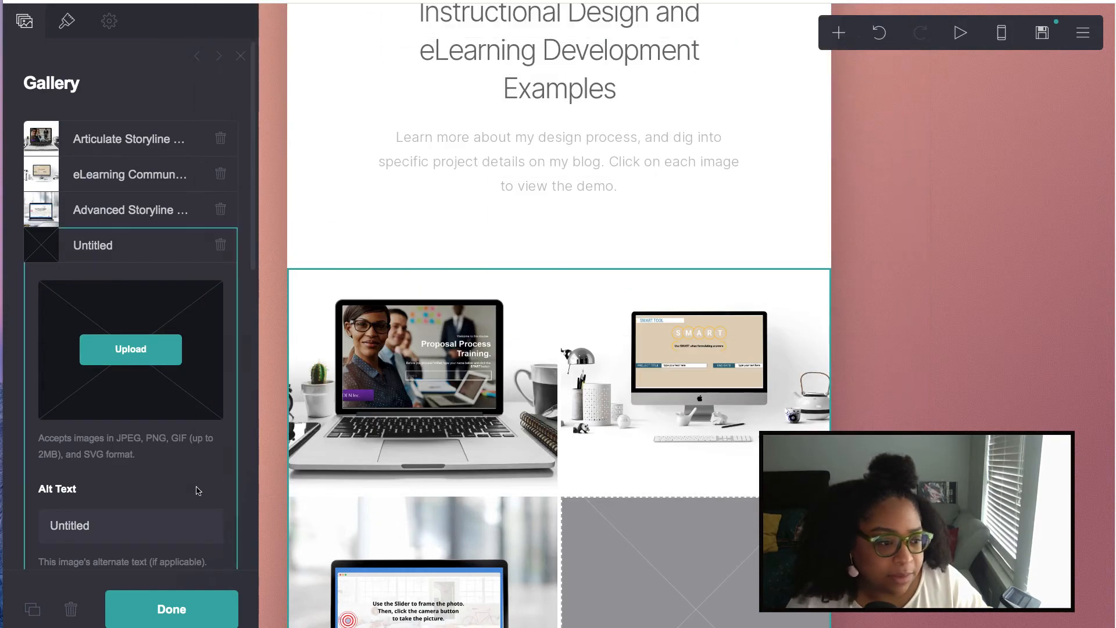
pyautogui.moveTo(574, 410); pyautogui.dragTo(477, 315)
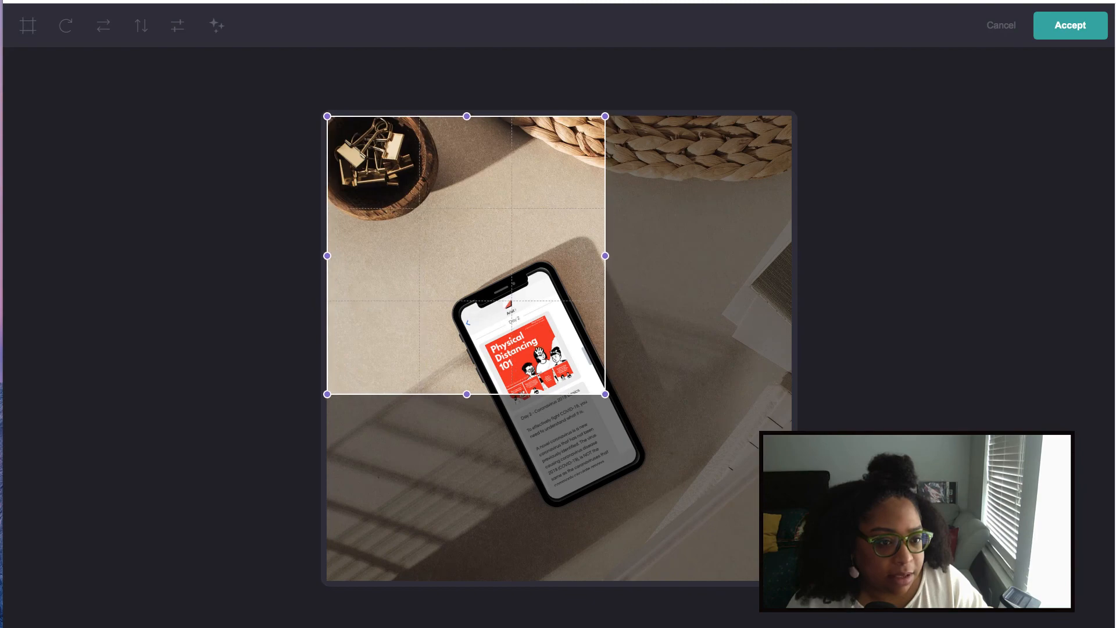
pyautogui.moveTo(606, 395); pyautogui.dragTo(811, 611)
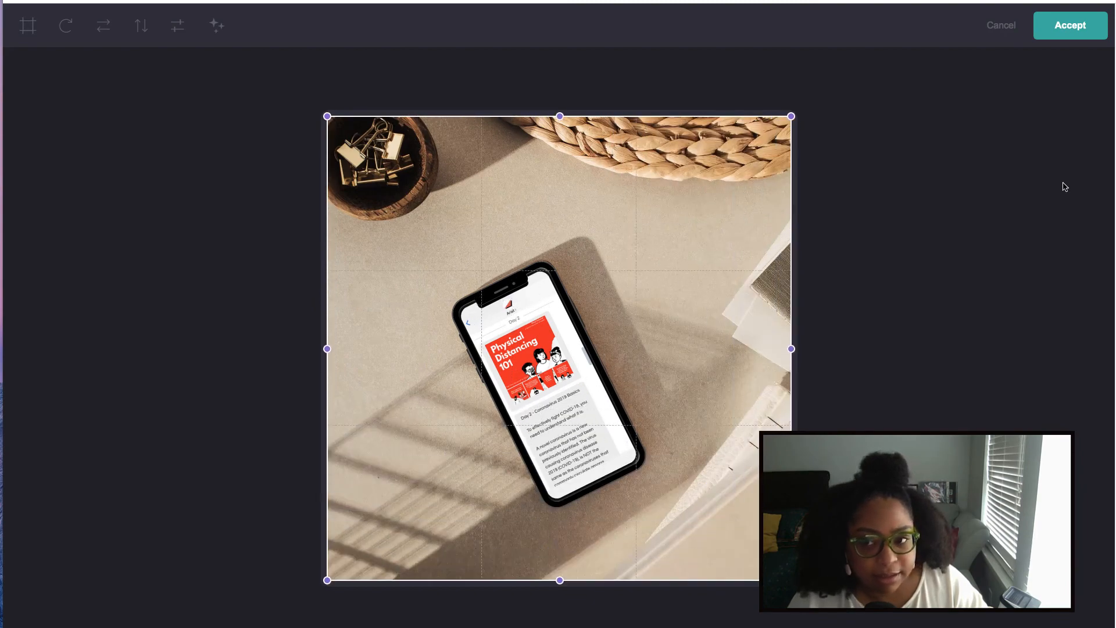
pyautogui.click(1071, 25)
# - Give the fourth image alt text 'Text Message Learning' and a Google Drive link
pyautogui.scroll(-1, 109, 480)
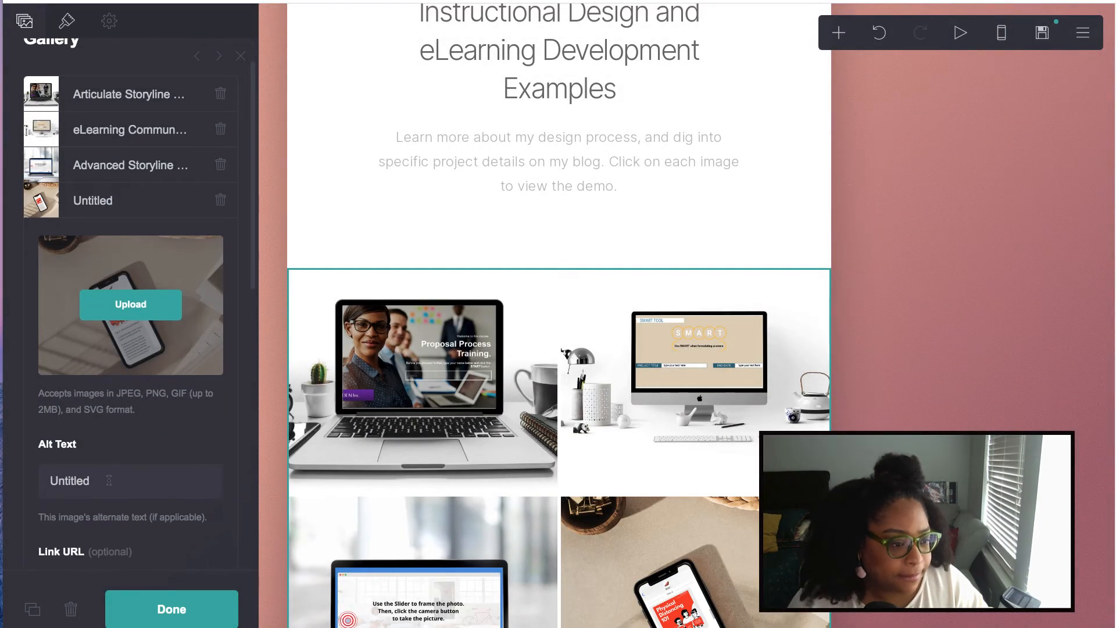
pyautogui.click(108, 481)
pyautogui.write('w')
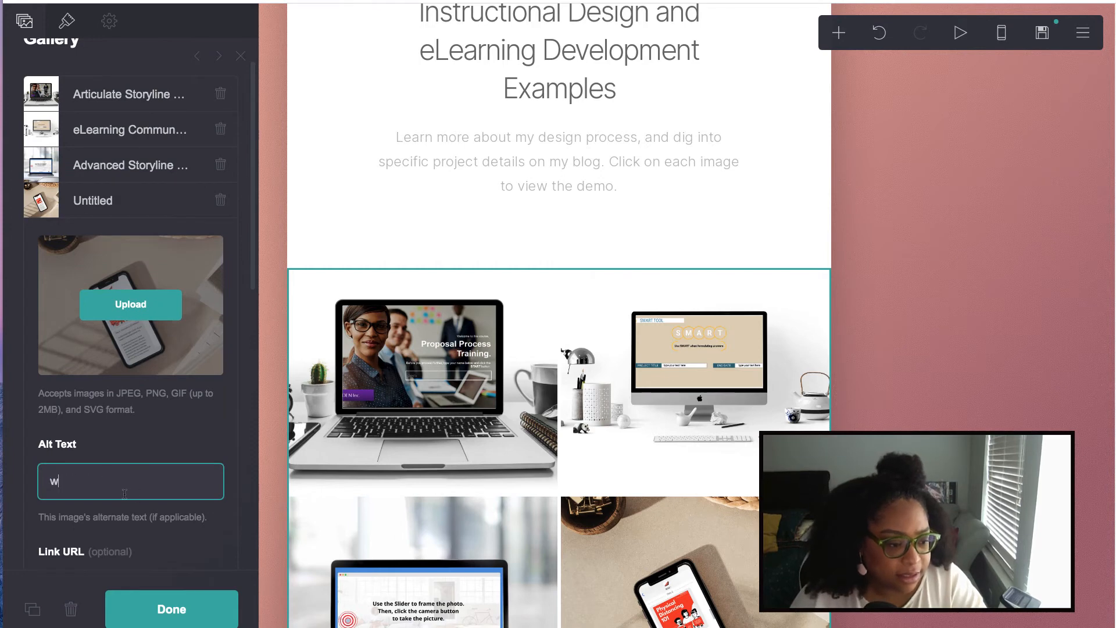
pyautogui.press('BackSpace')
pyautogui.write('Te')
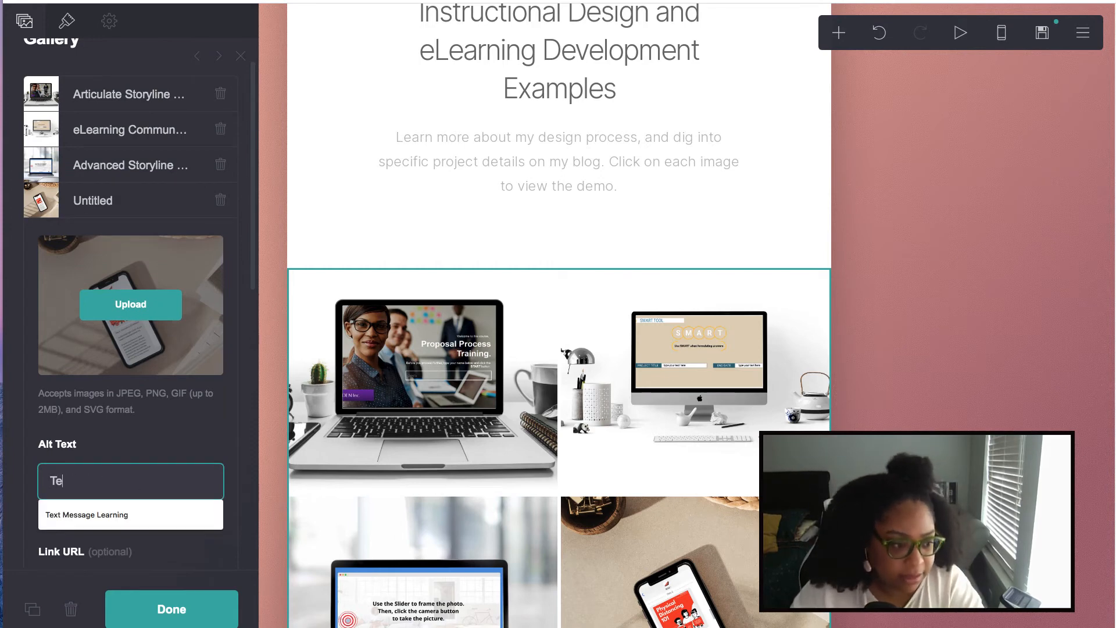
pyautogui.click(139, 515)
pyautogui.scroll(-3, 119, 422)
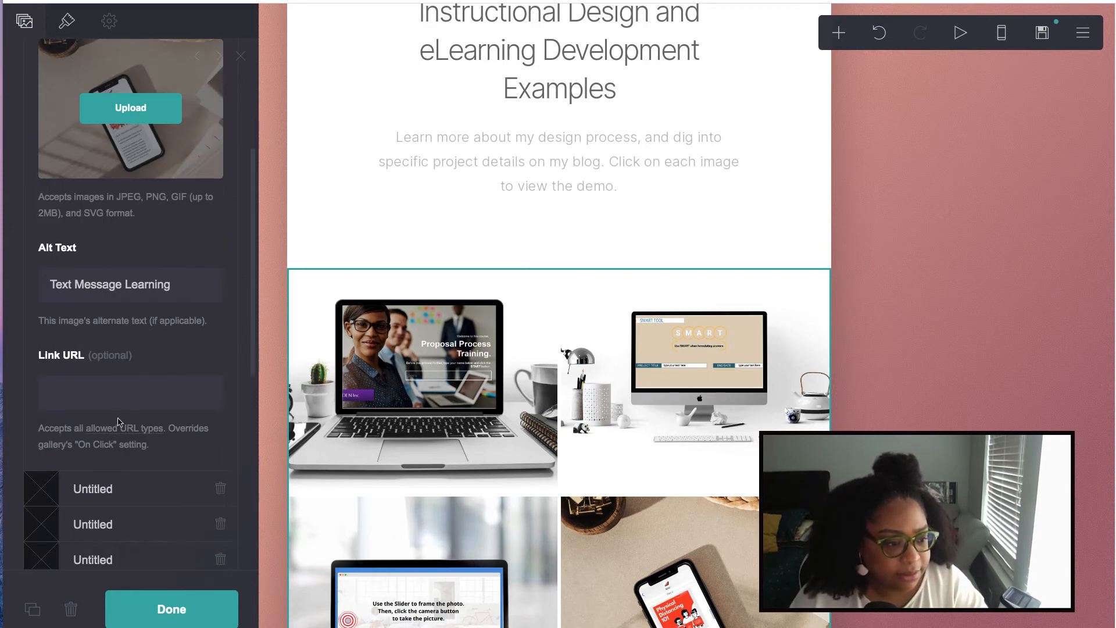
pyautogui.click(97, 400)
pyautogui.click(128, 426)
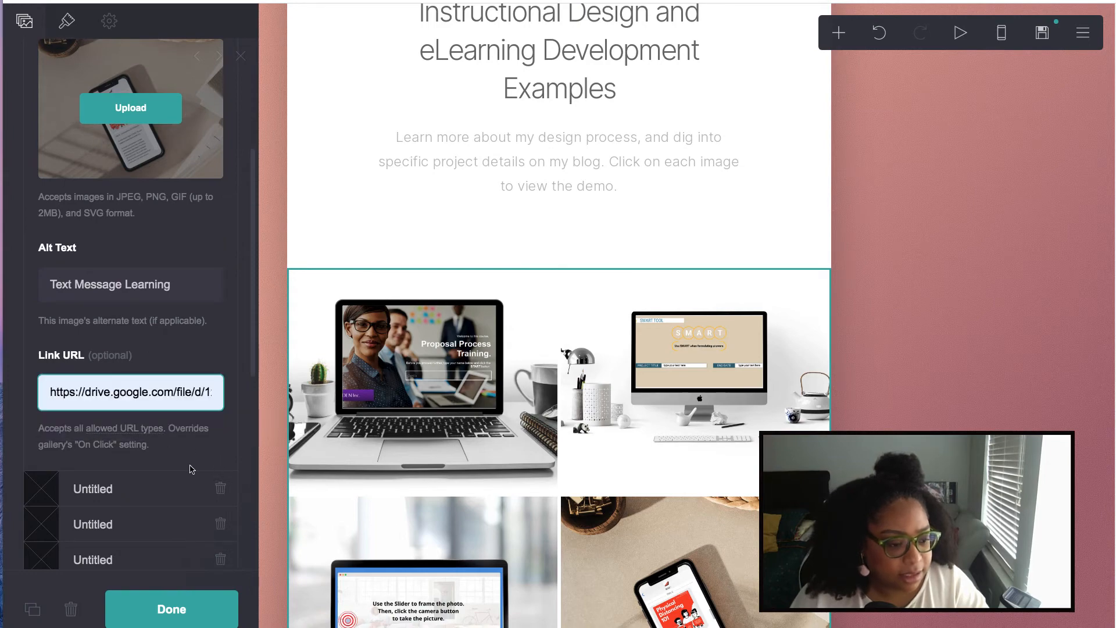
# - Delete the three remaining empty Untitled gallery items
pyautogui.click(221, 489)
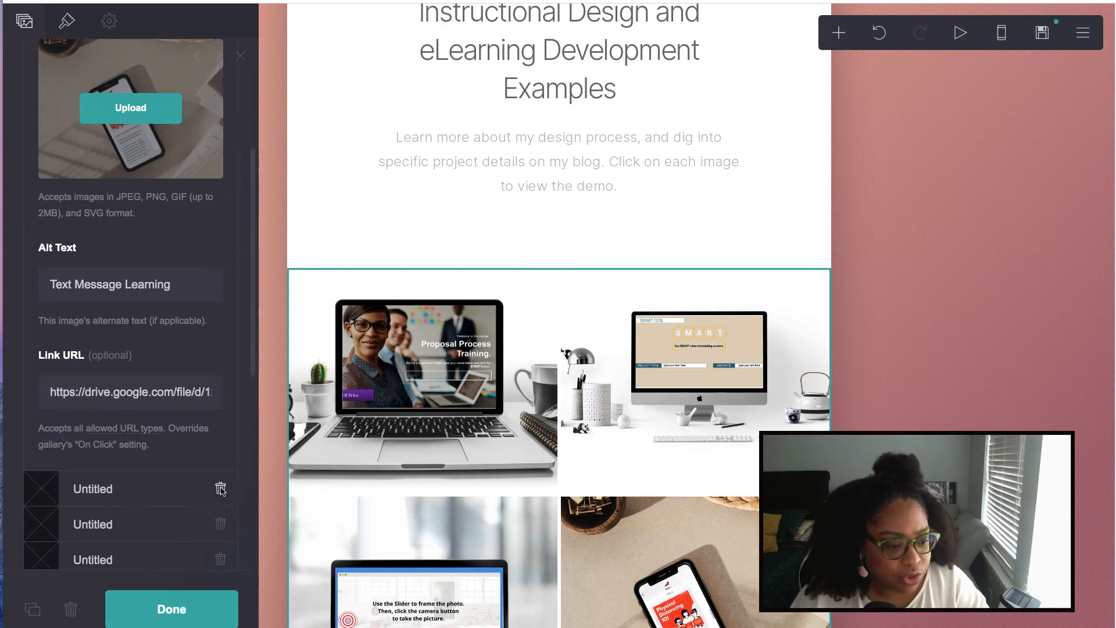
pyautogui.click(220, 97)
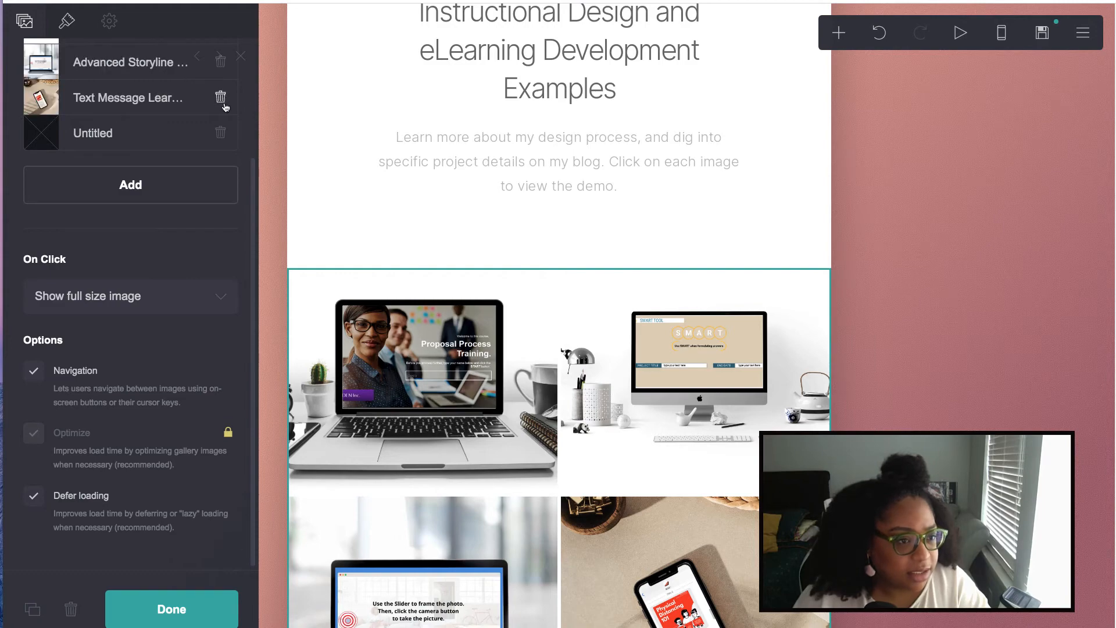
pyautogui.click(221, 133)
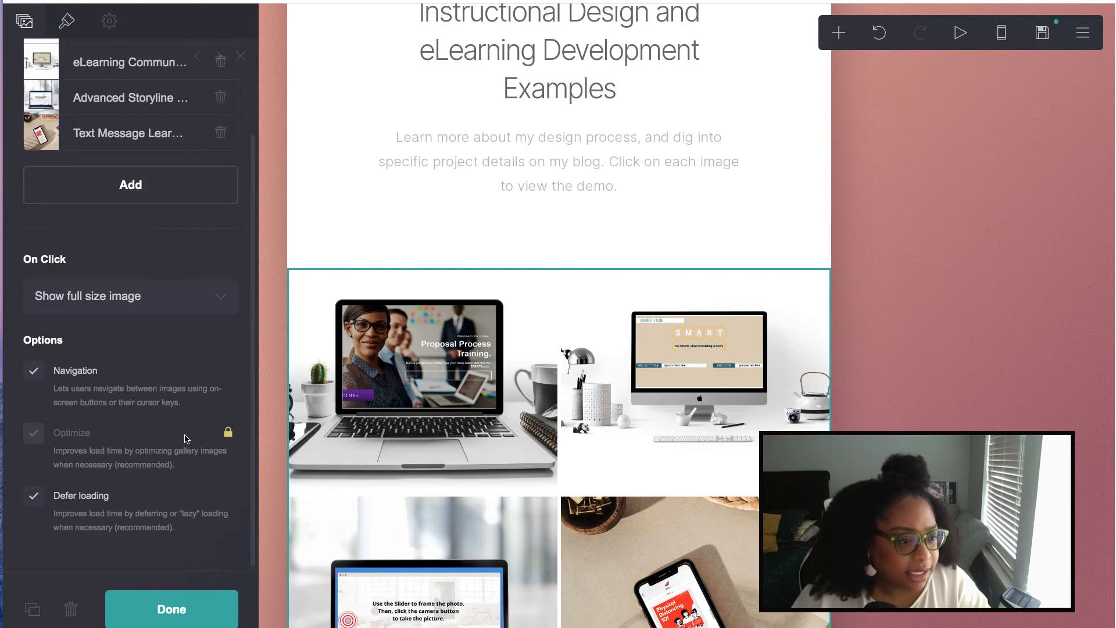
# - Replace the paragraph under the gallery with the pasted bio mentioning Articulate Storyline and Adobe Captivate
pyautogui.click(174, 605)
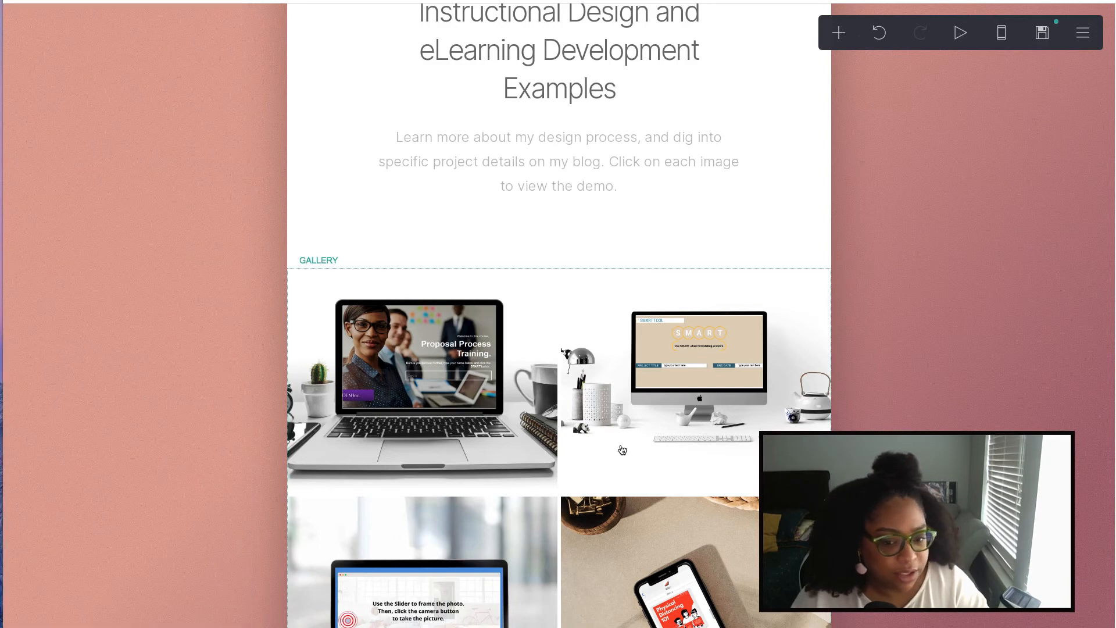
pyautogui.scroll(-5, 623, 451)
pyautogui.scroll(3, 608, 449)
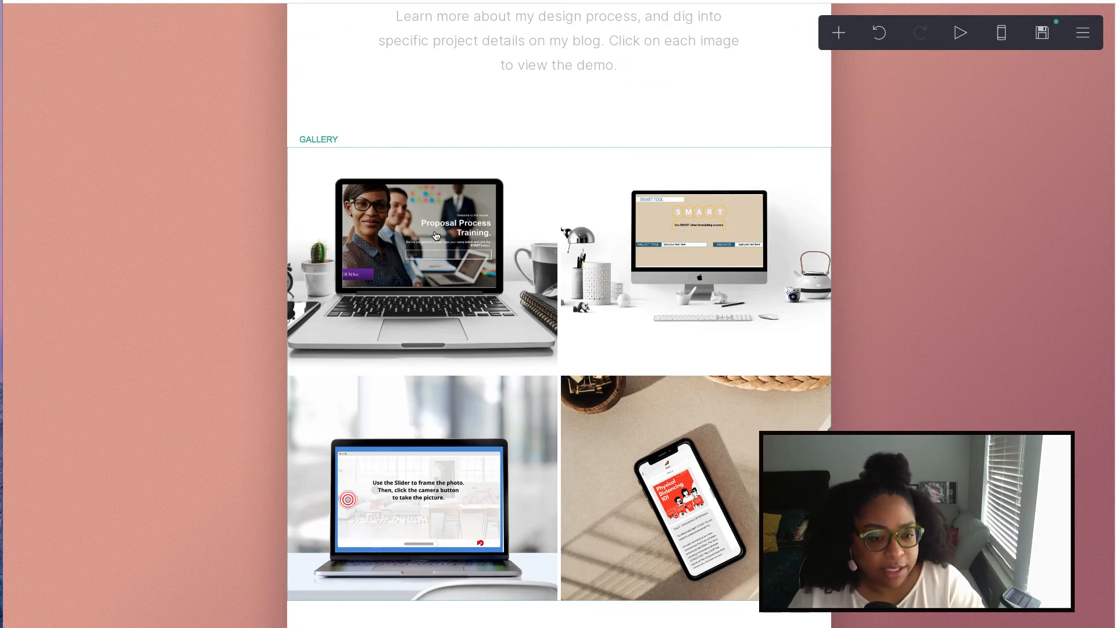
pyautogui.scroll(-5, 437, 247)
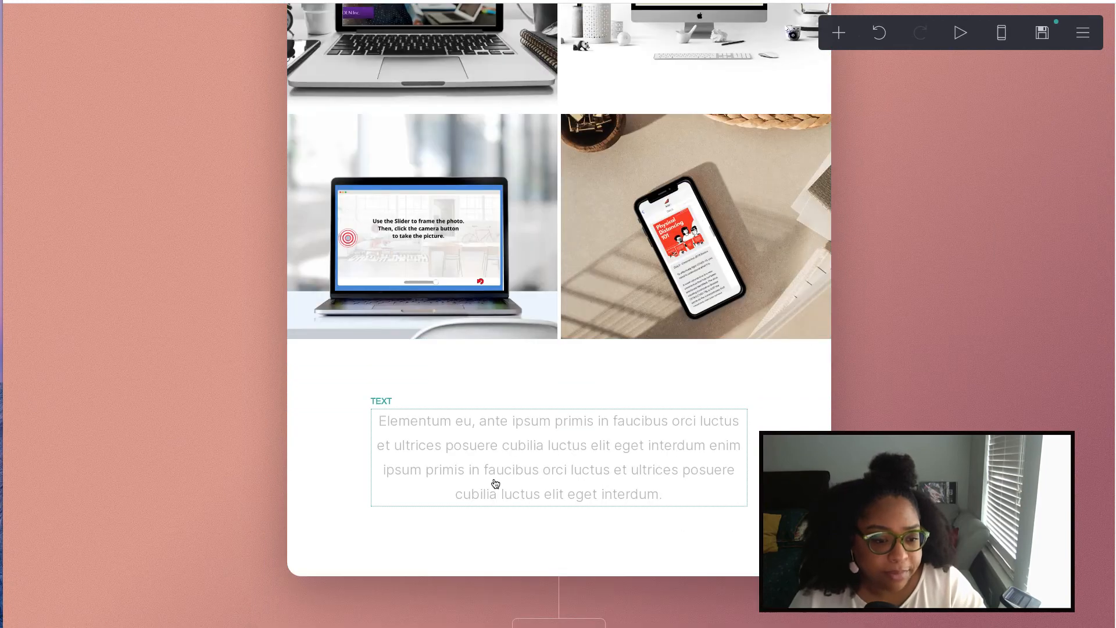
pyautogui.click(486, 473)
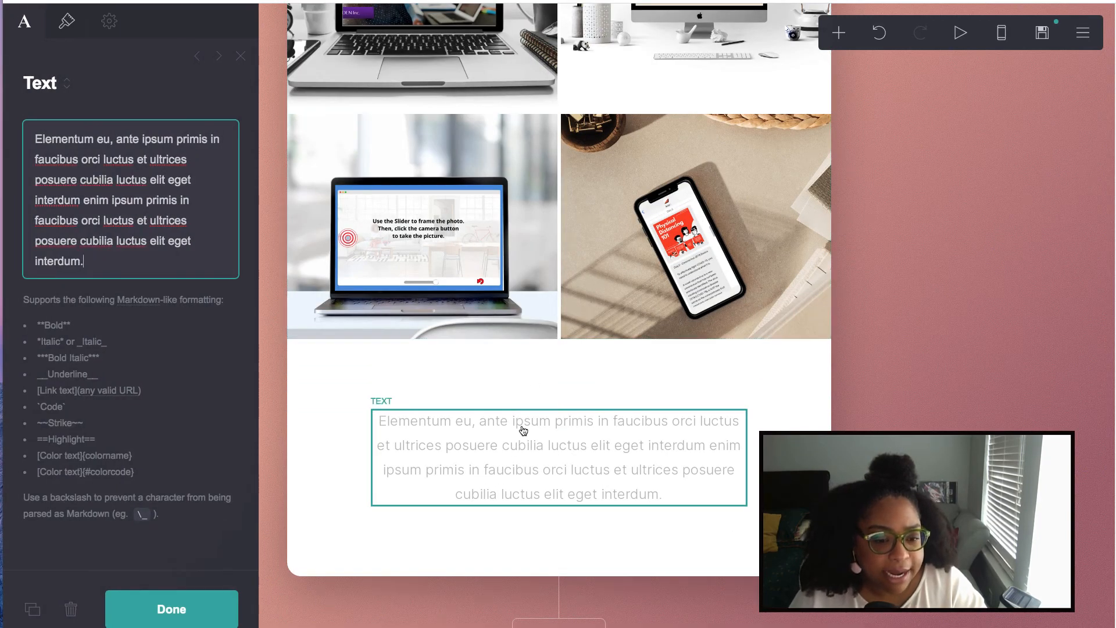
pyautogui.scroll(3, 515, 430)
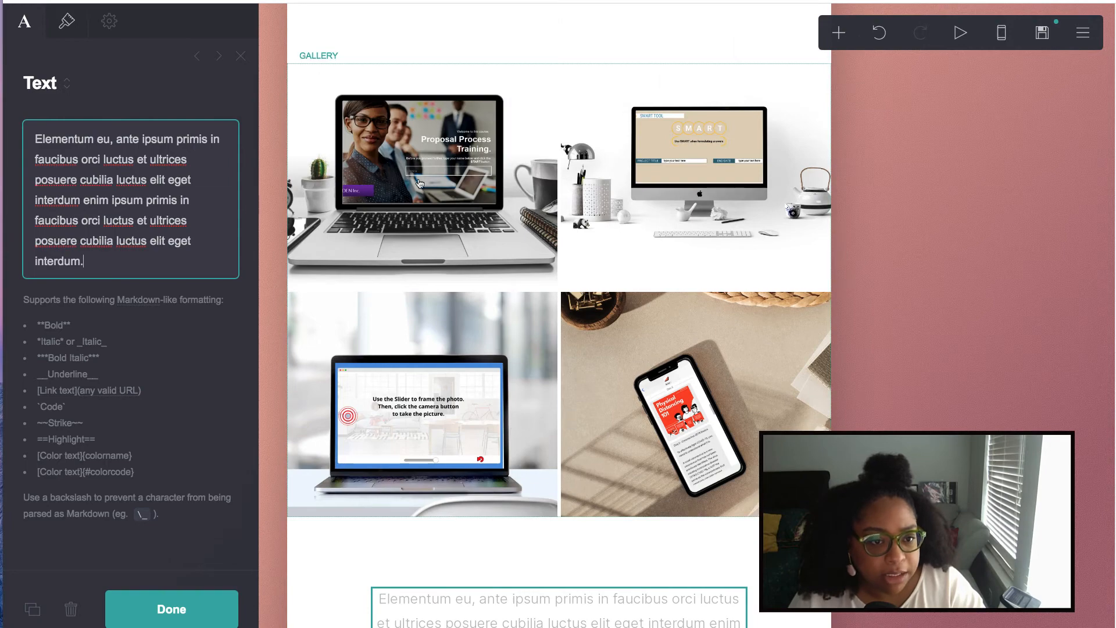
pyautogui.scroll(-5, 674, 377)
pyautogui.hotkey('ctrl', 'a')
pyautogui.write('I don\'t believe in being limited by a singular technology when creating learning experiences, so I\'ve tried to "learn a little about a lot" of edtech. That being said - I am an experienced Articulate Storyline specialist, have video editing experience, and have worked in Adobe Captivate.')
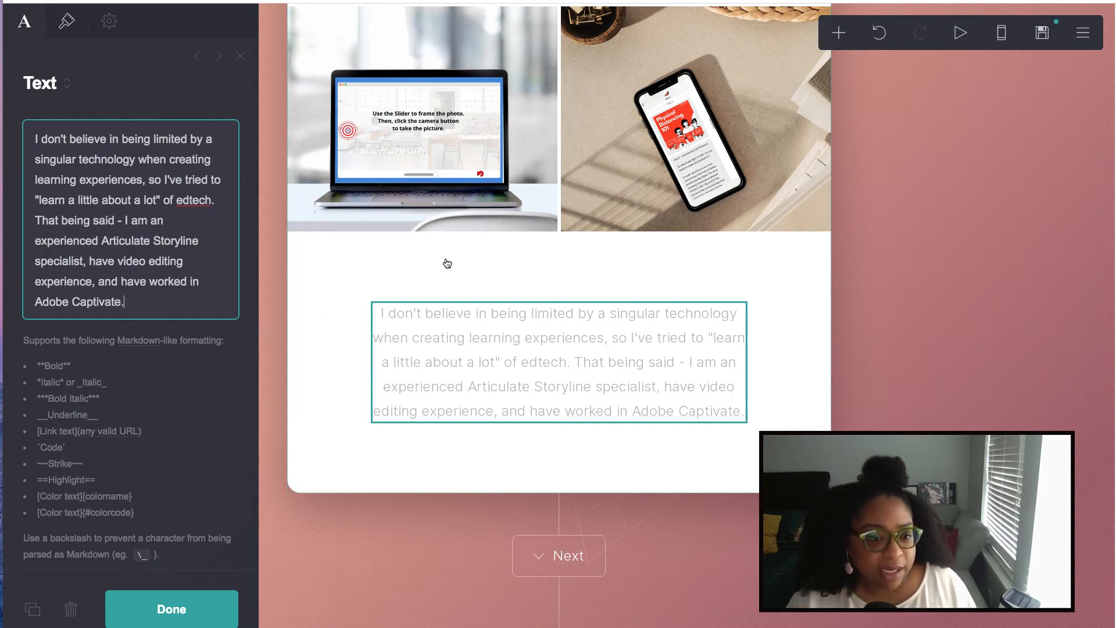
pyautogui.scroll(-5, 447, 262)
pyautogui.scroll(5, 448, 262)
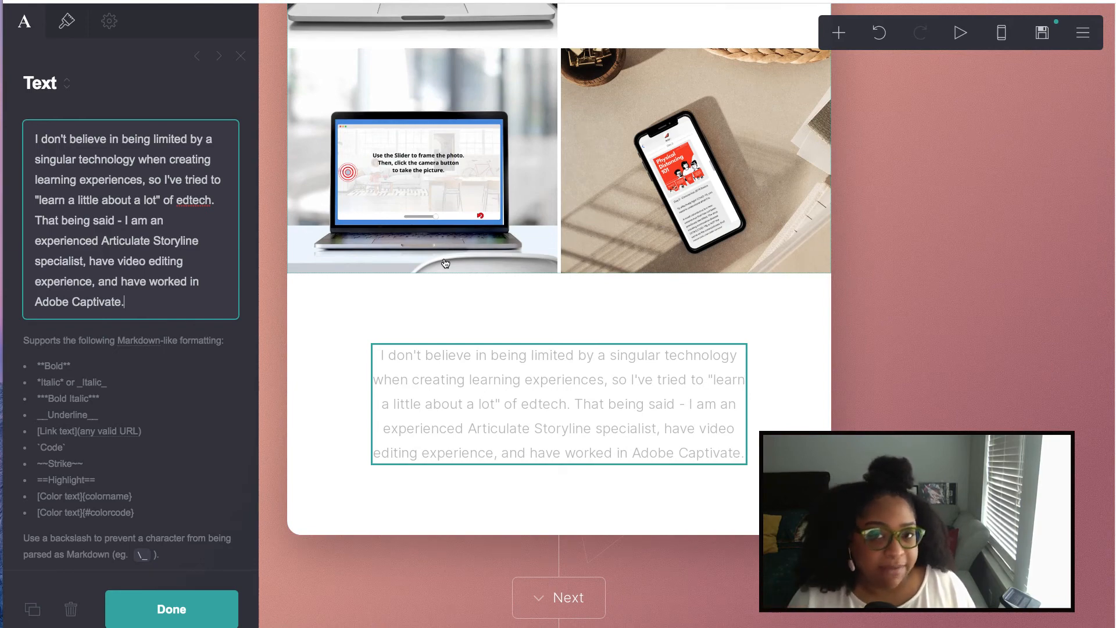
# - Delete the placeholder image sitting above the contact section's heading and text
pyautogui.click(178, 609)
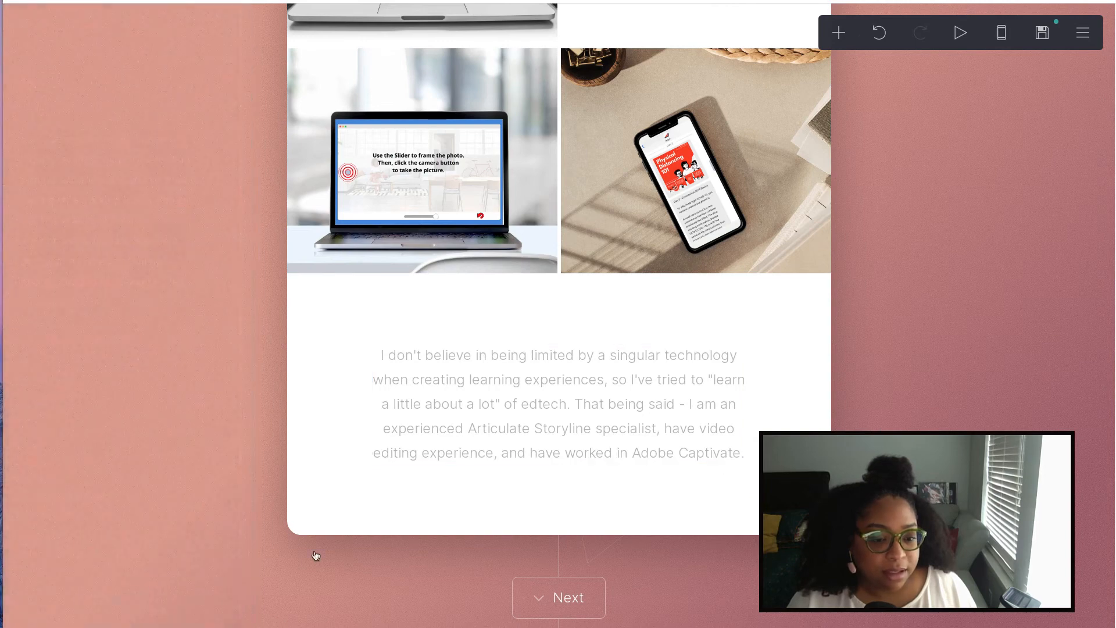
pyautogui.scroll(-4, 582, 522)
pyautogui.scroll(-3, 582, 512)
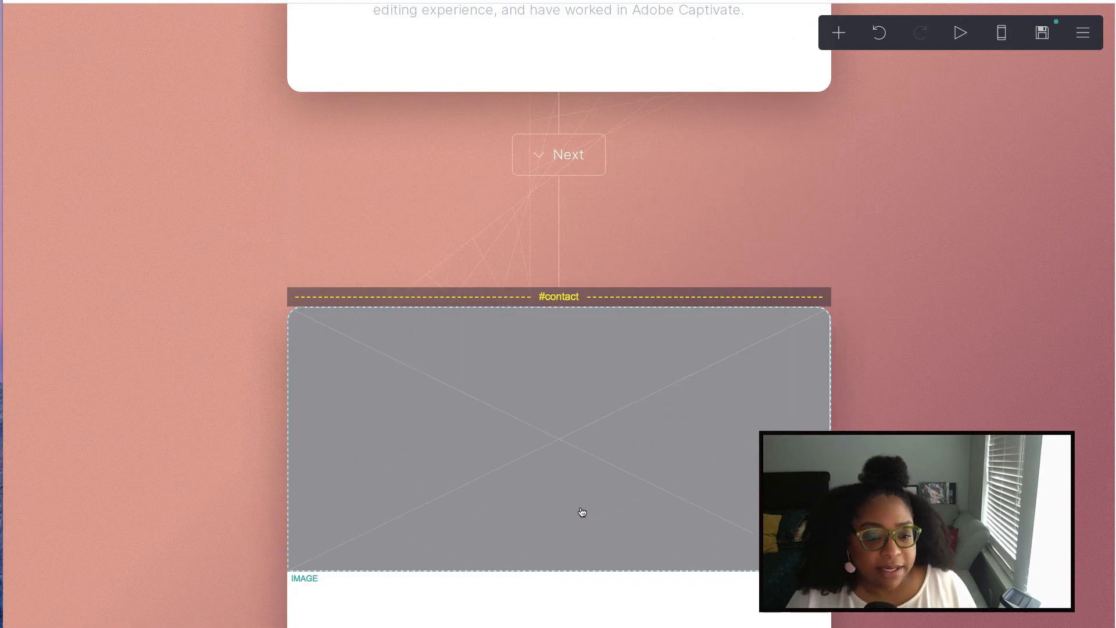
pyautogui.scroll(-3, 582, 512)
pyautogui.scroll(-2, 584, 510)
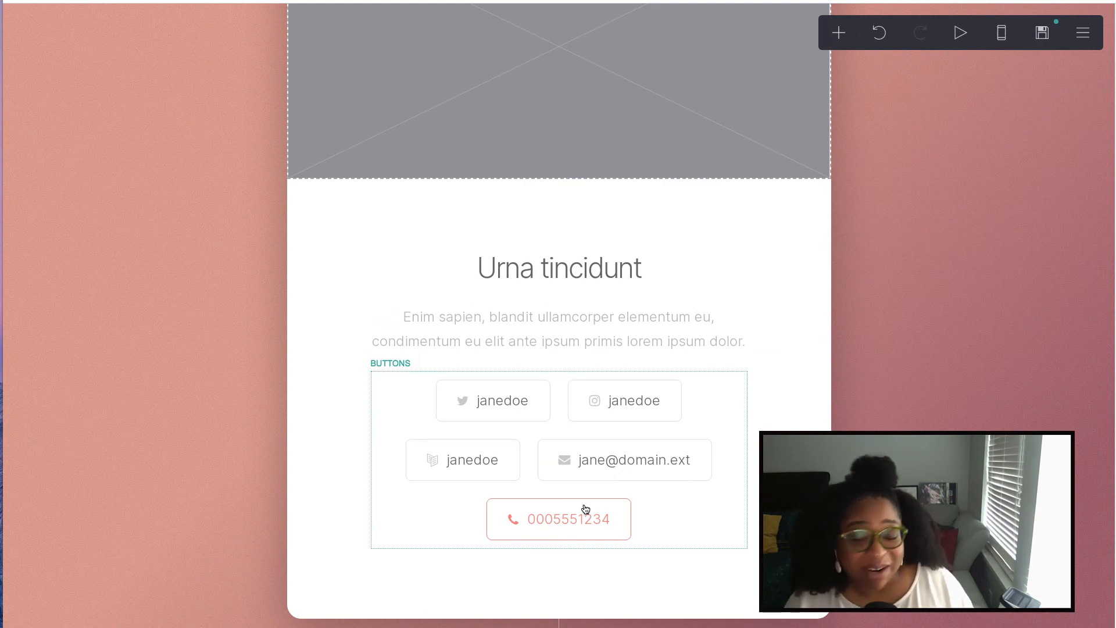
pyautogui.scroll(2, 586, 509)
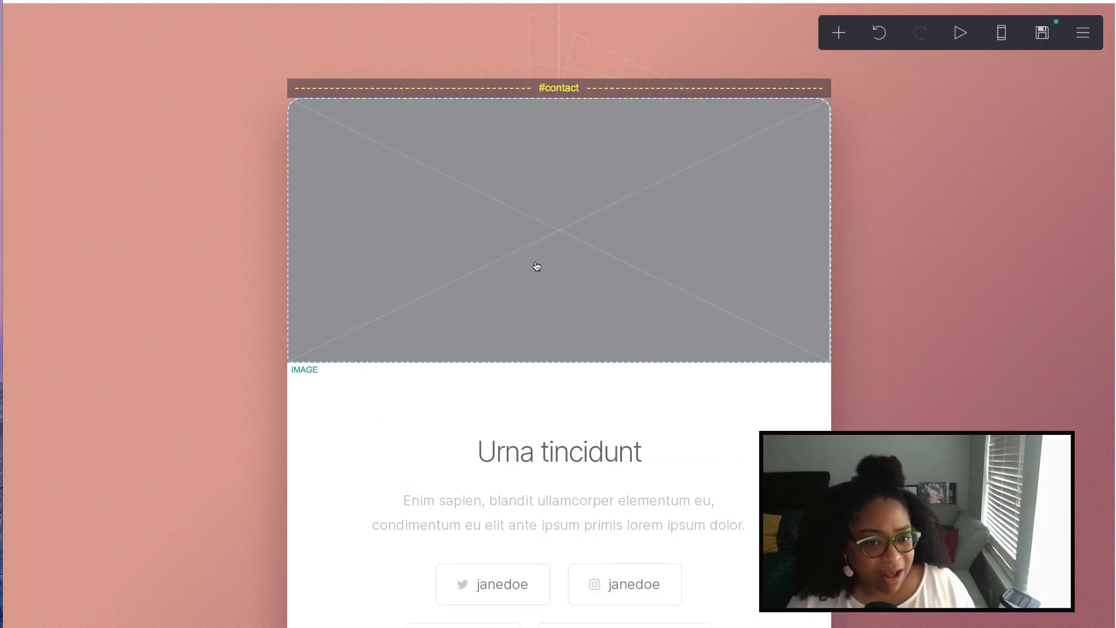
pyautogui.click(537, 268)
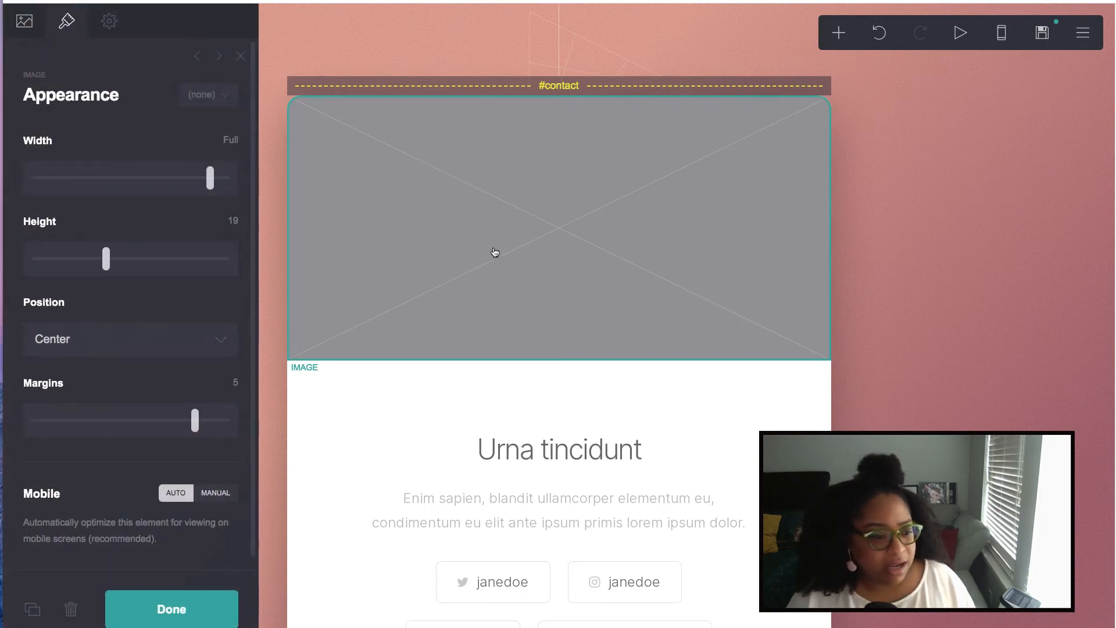
pyautogui.click(67, 620)
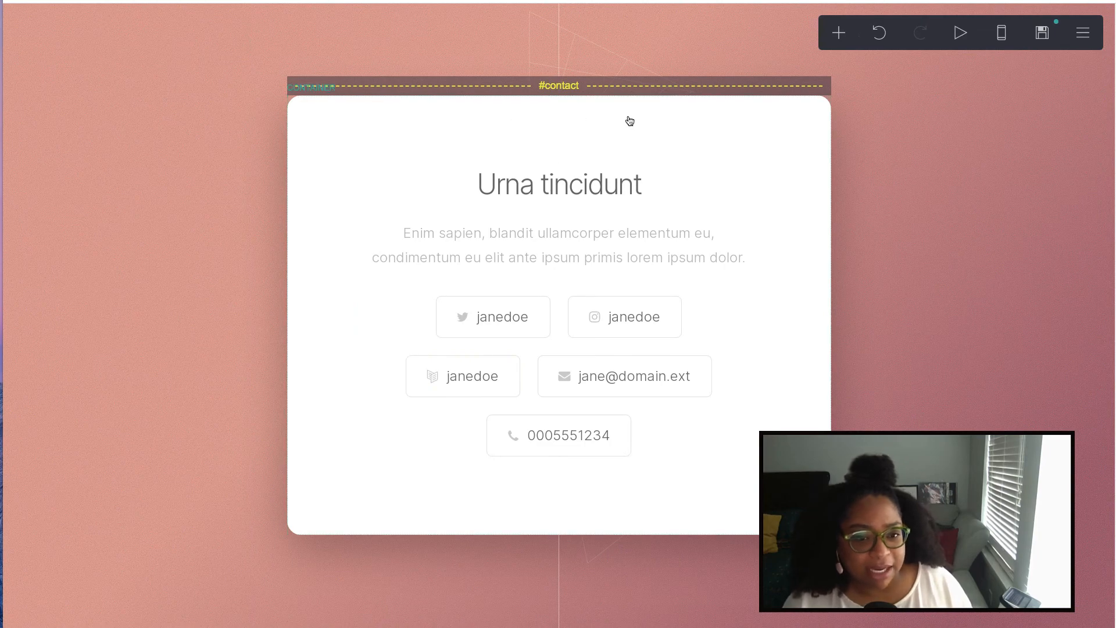
# - Retitle the card 'Contact' and write the invitation starting 'Let's set up a time to chat.'
pyautogui.click(602, 182)
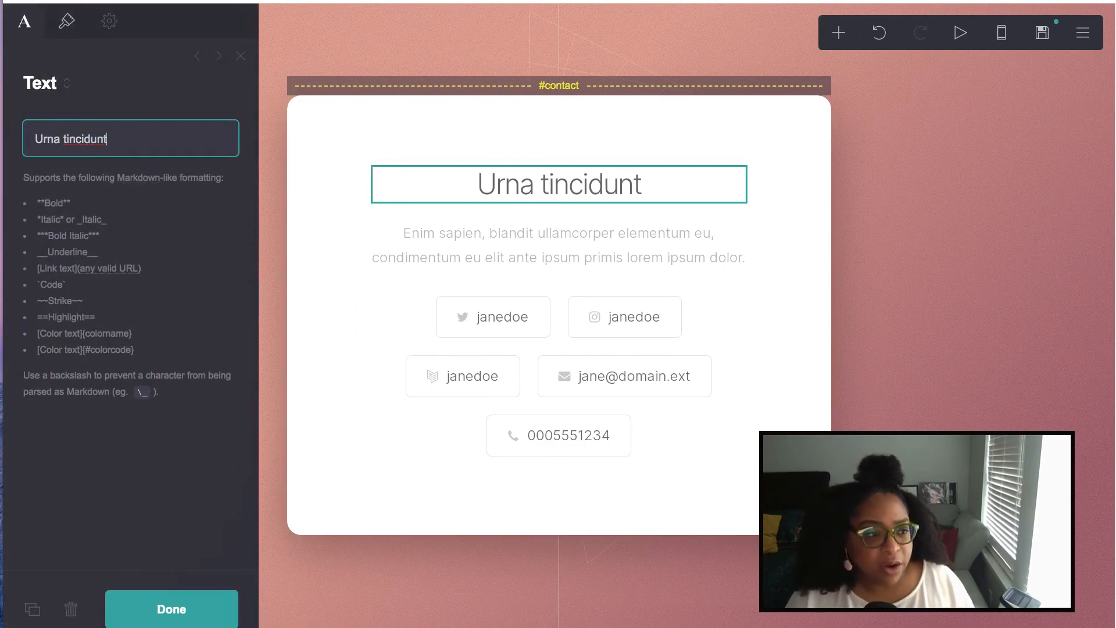
pyautogui.moveTo(170, 149); pyautogui.dragTo(33, 140)
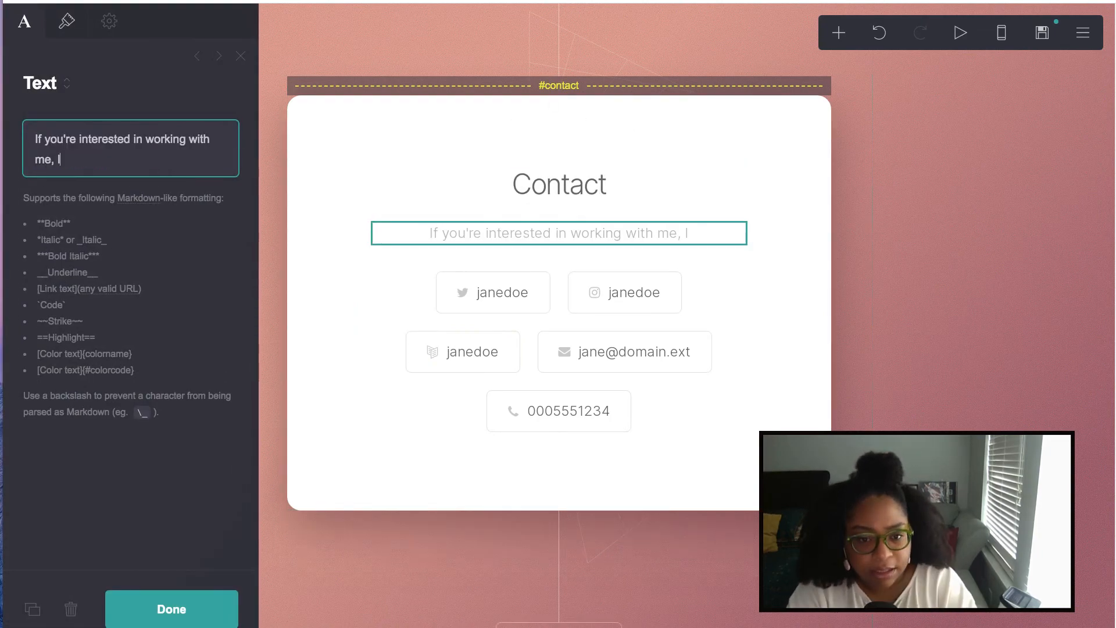
pyautogui.write("et's se")
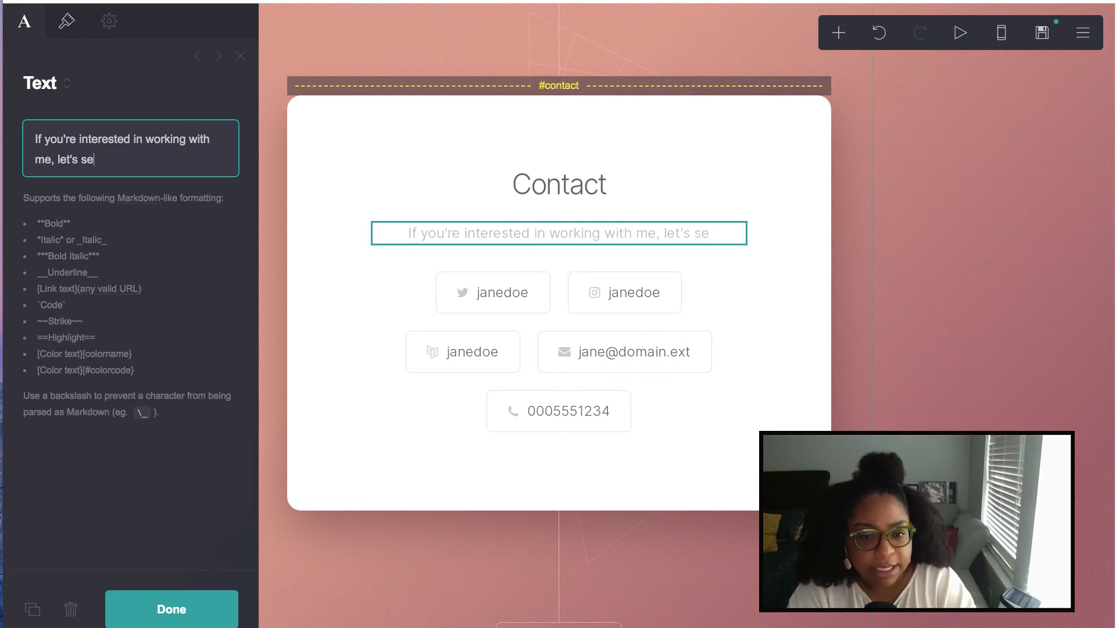
pyautogui.write('t up a time t')
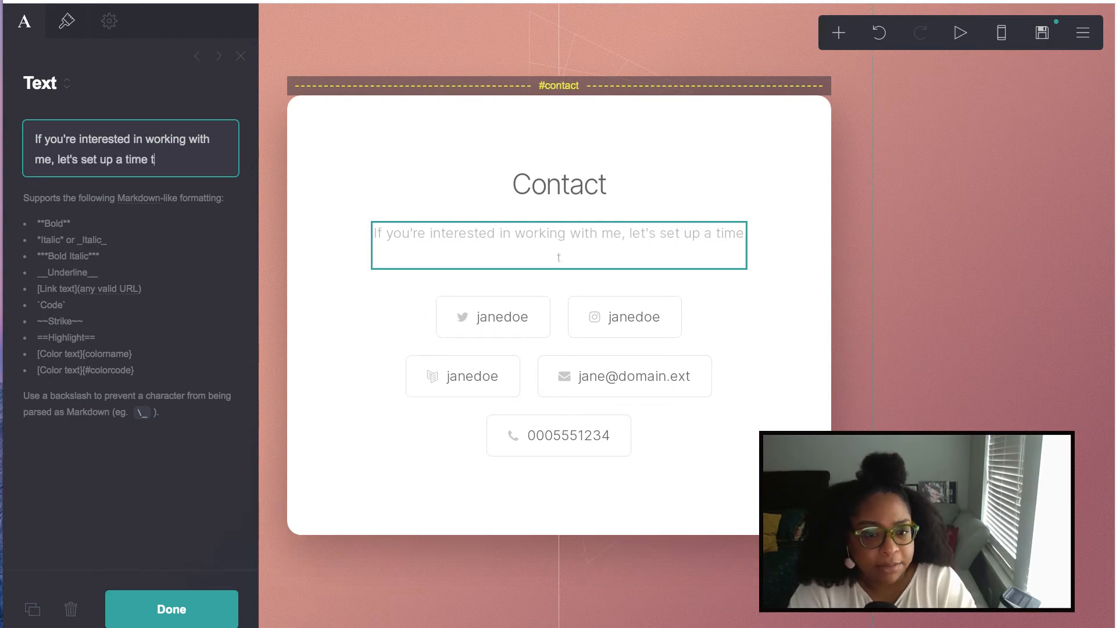
pyautogui.write('o chat. Yo')
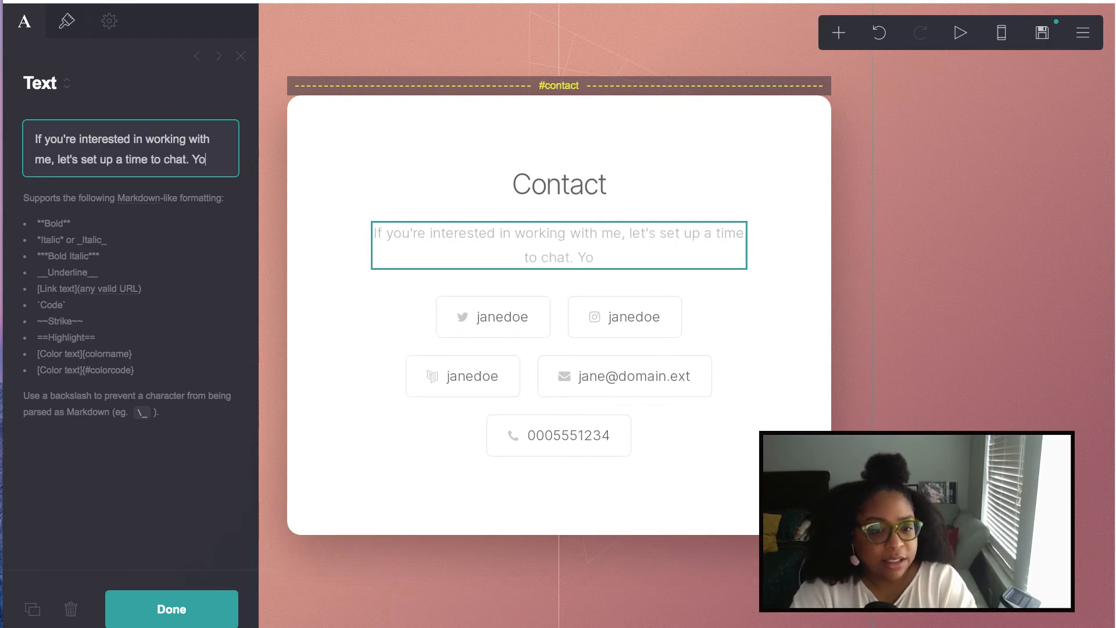
pyautogui.write('u can reach')
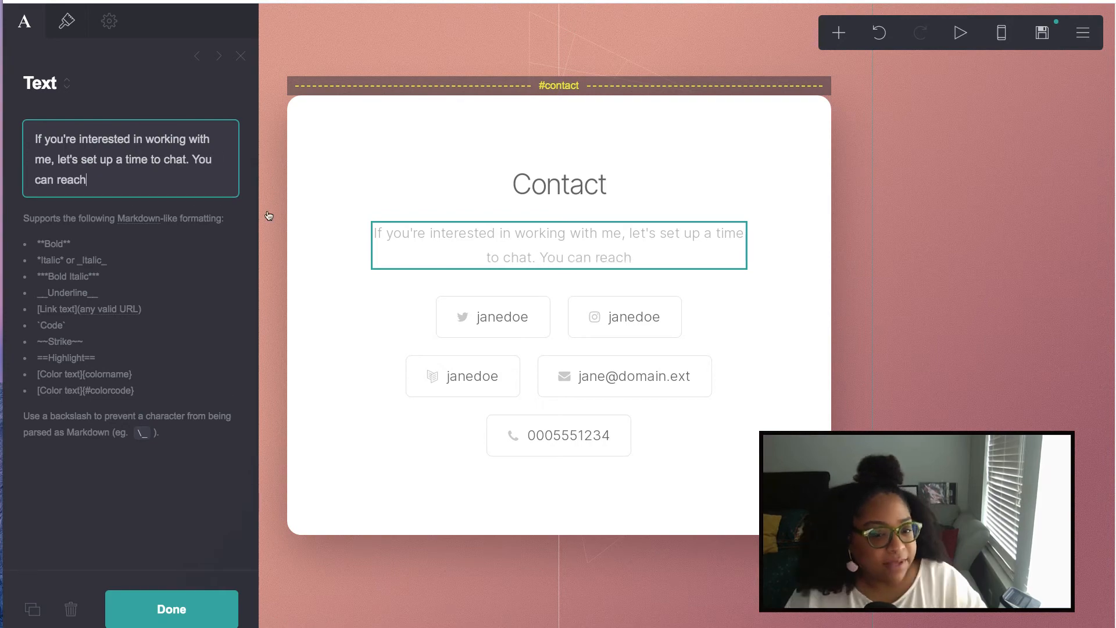
pyautogui.click(172, 609)
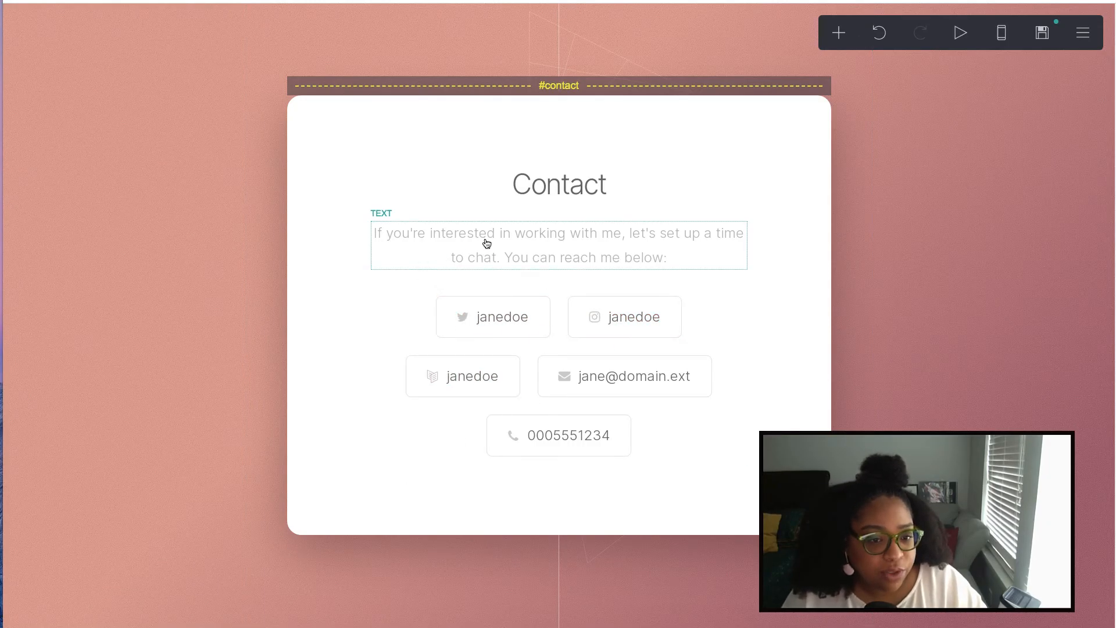
# - Add 'or learning more about my work' to the contact paragraph
pyautogui.click(507, 244)
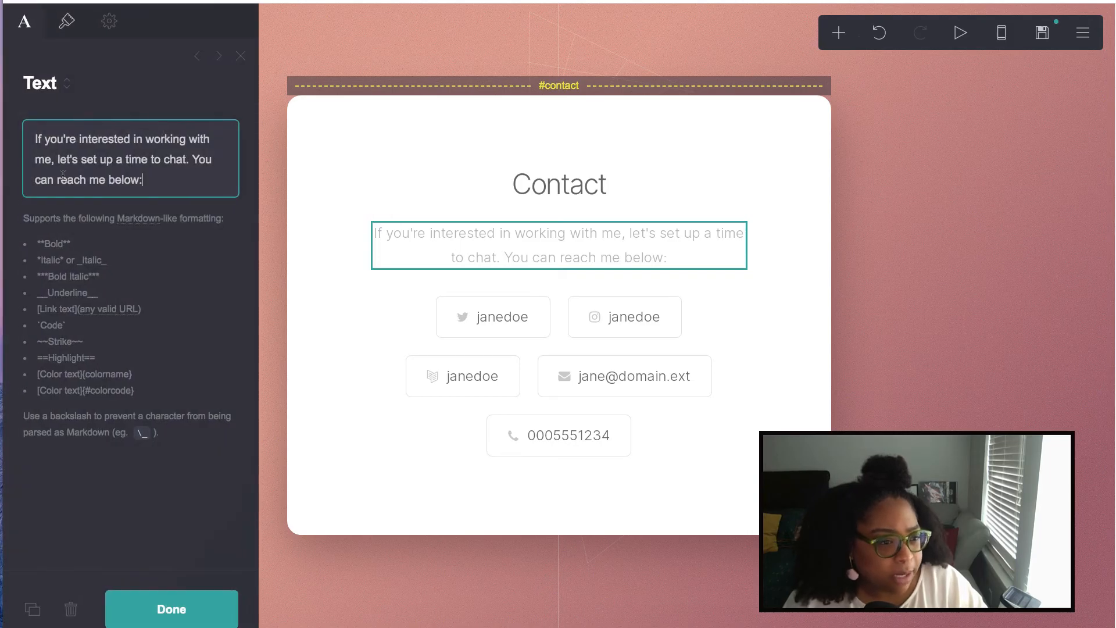
pyautogui.write('or ')
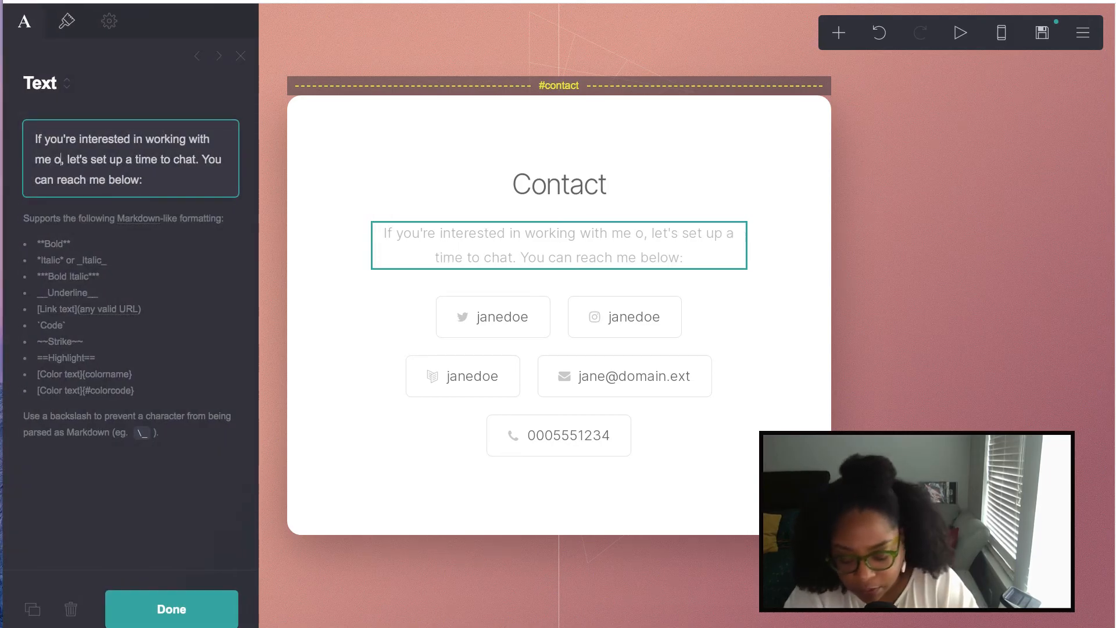
pyautogui.write('learning more abo')
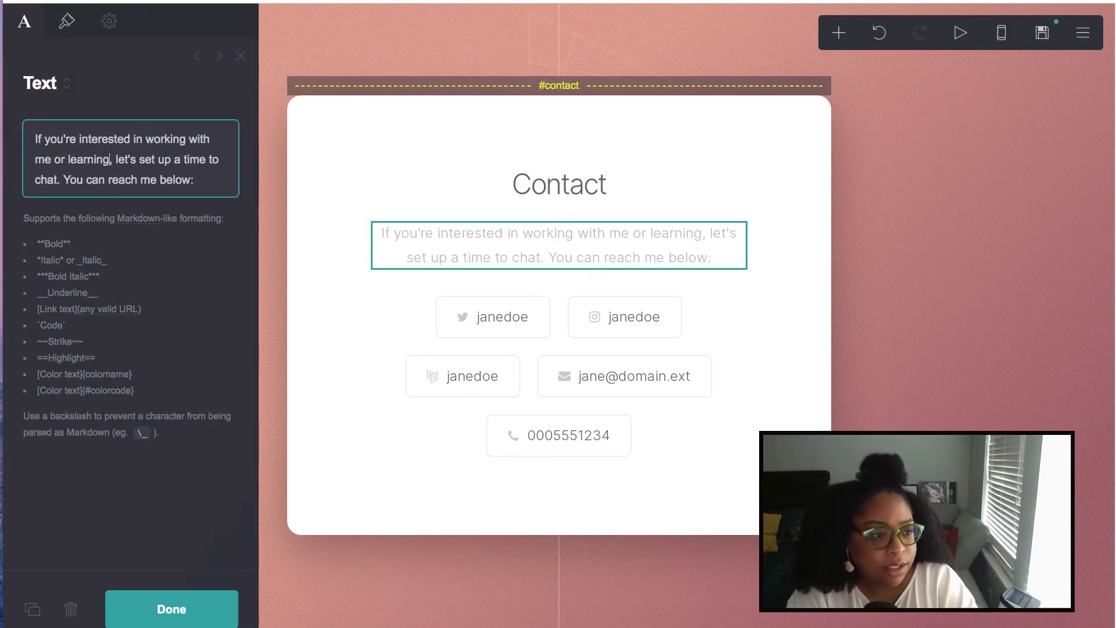
pyautogui.write('uu')
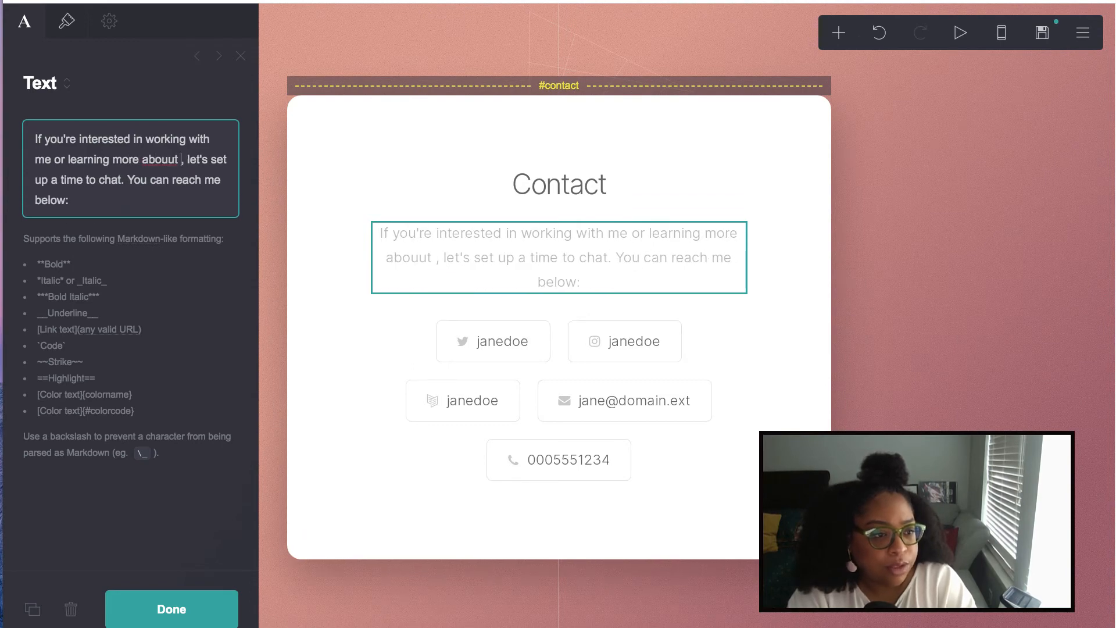
pyautogui.press('BackSpace')
pyautogui.write('t my work')
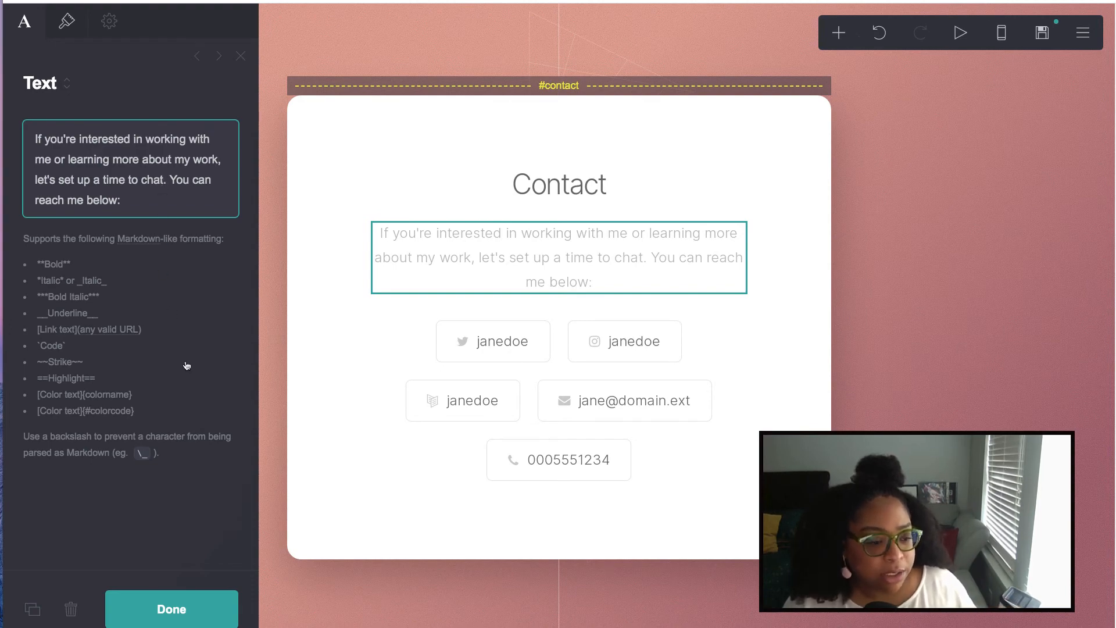
pyautogui.click(194, 624)
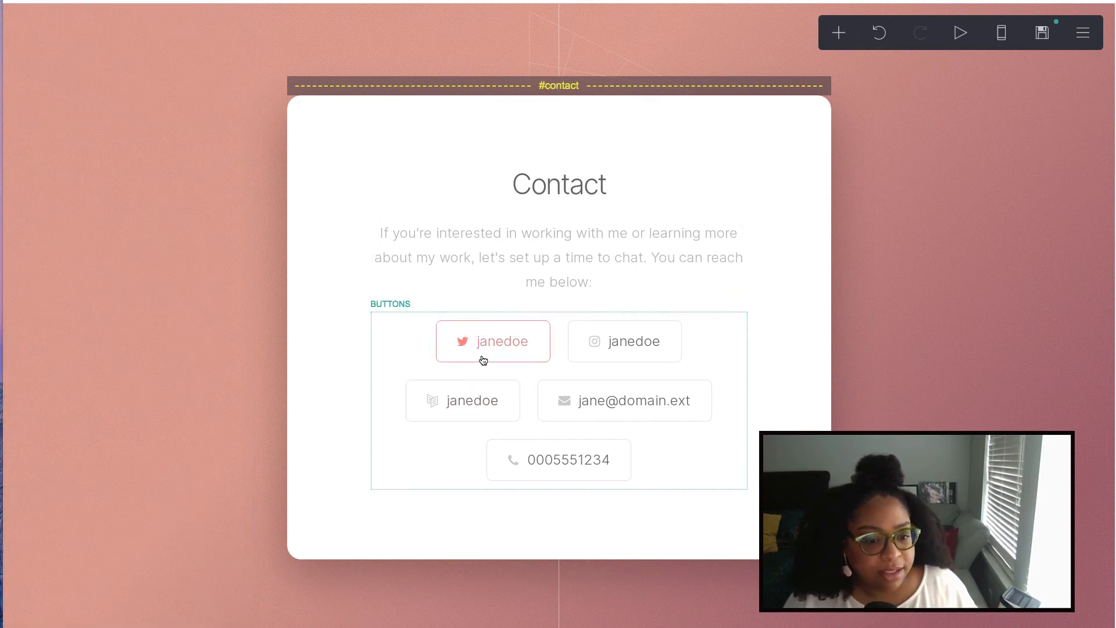
# - Relabel the first button with the owner's handle and point it to their instagram.com profile
pyautogui.click(386, 343)
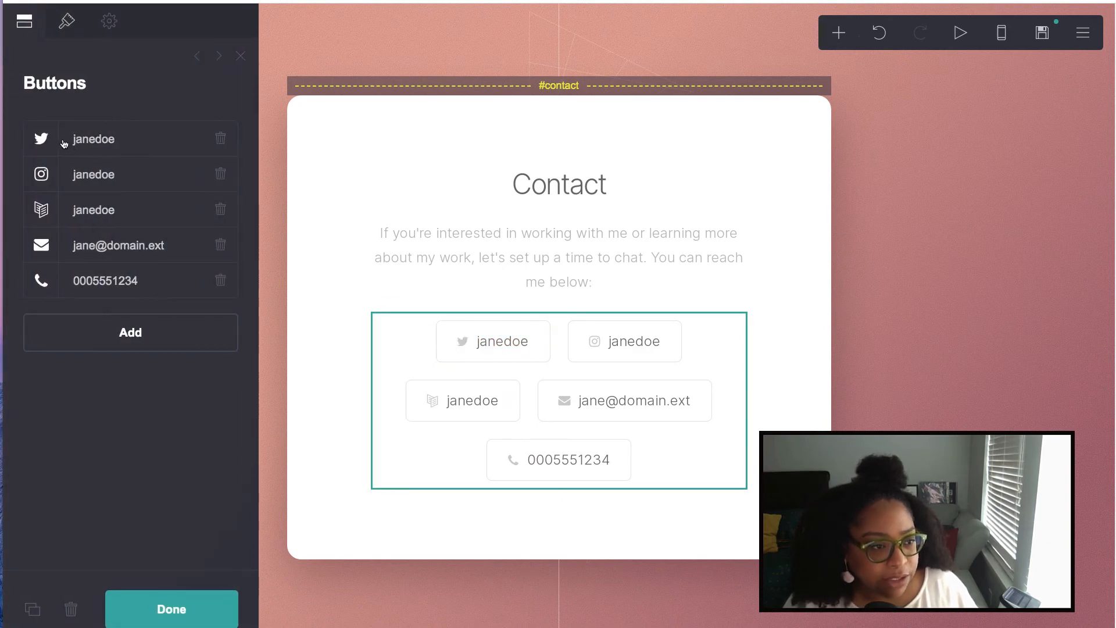
pyautogui.click(81, 141)
pyautogui.doubleClick(90, 228)
pyautogui.write('nylalxd')
pyautogui.scroll(-1, 117, 274)
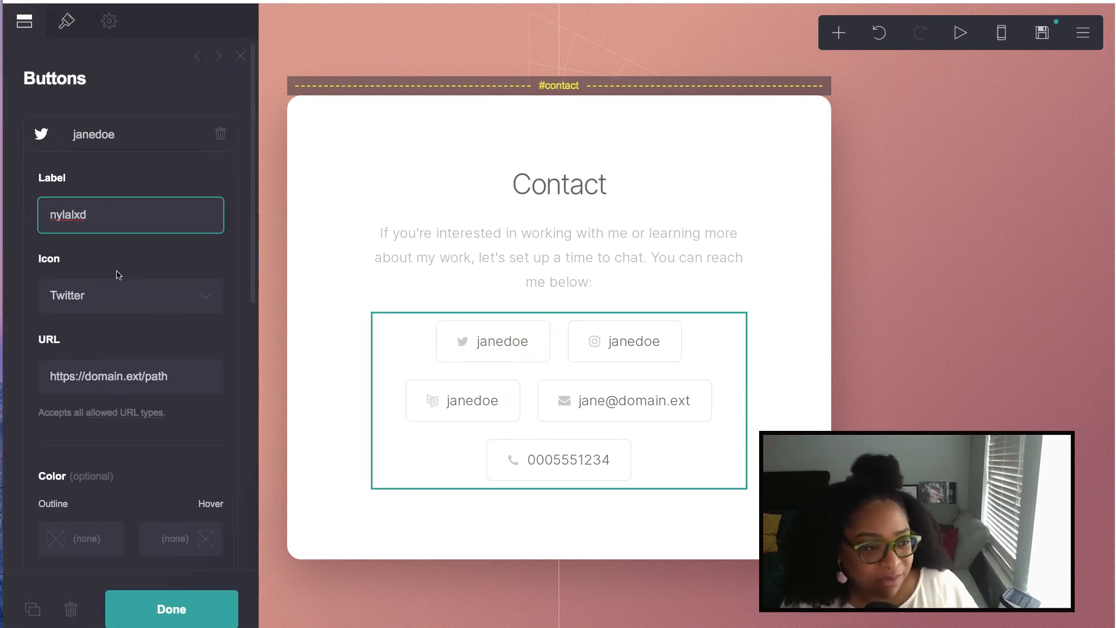
pyautogui.moveTo(174, 368); pyautogui.dragTo(28, 365)
pyautogui.write('twitter.com/')
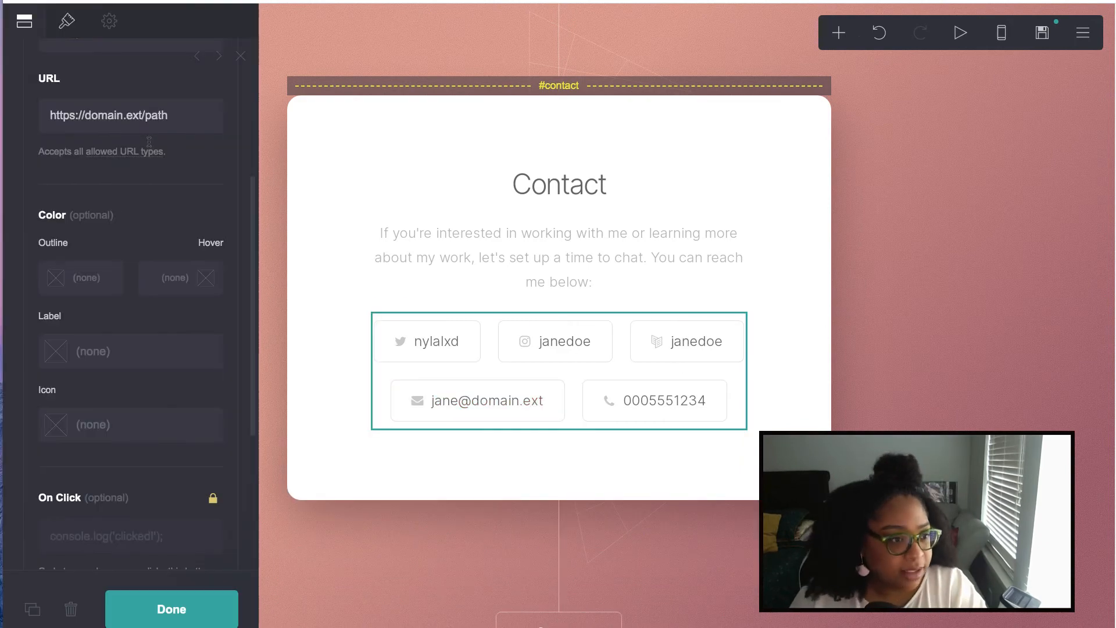
pyautogui.write('instagram.com/nylalxd')
pyautogui.scroll(4, 116, 292)
pyautogui.scroll(-8, 178, 313)
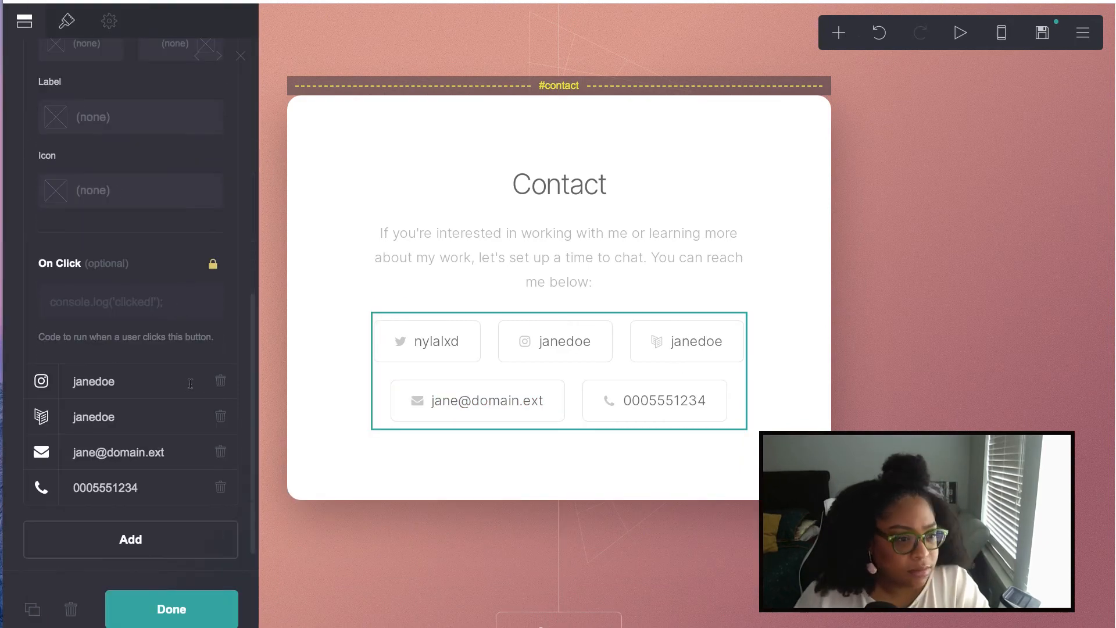
pyautogui.click(565, 349)
pyautogui.click(566, 349)
pyautogui.scroll(-5, 124, 364)
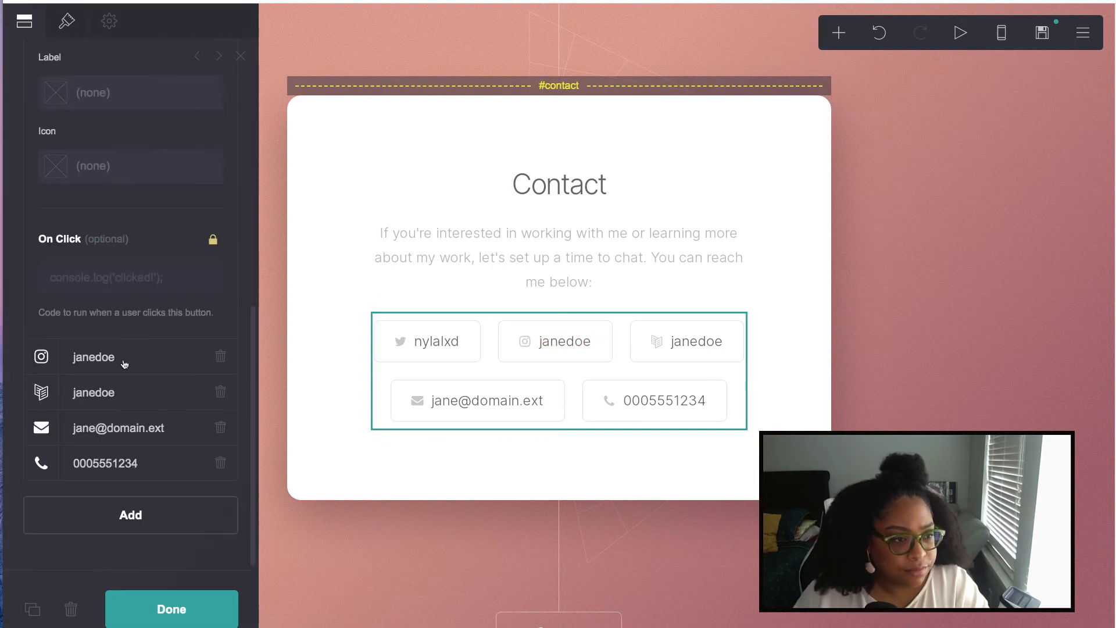
# - Relabel the Instagram button with the owner's handle
pyautogui.click(124, 364)
pyautogui.click(111, 143)
pyautogui.click(111, 174)
pyautogui.doubleClick(78, 255)
pyautogui.write('nylalxd')
pyautogui.click(135, 175)
# - Relabel the third button with the owner's handle and give it the Apple Podcasts icon
pyautogui.click(135, 206)
pyautogui.doubleClick(79, 290)
pyautogui.write('nylalxd')
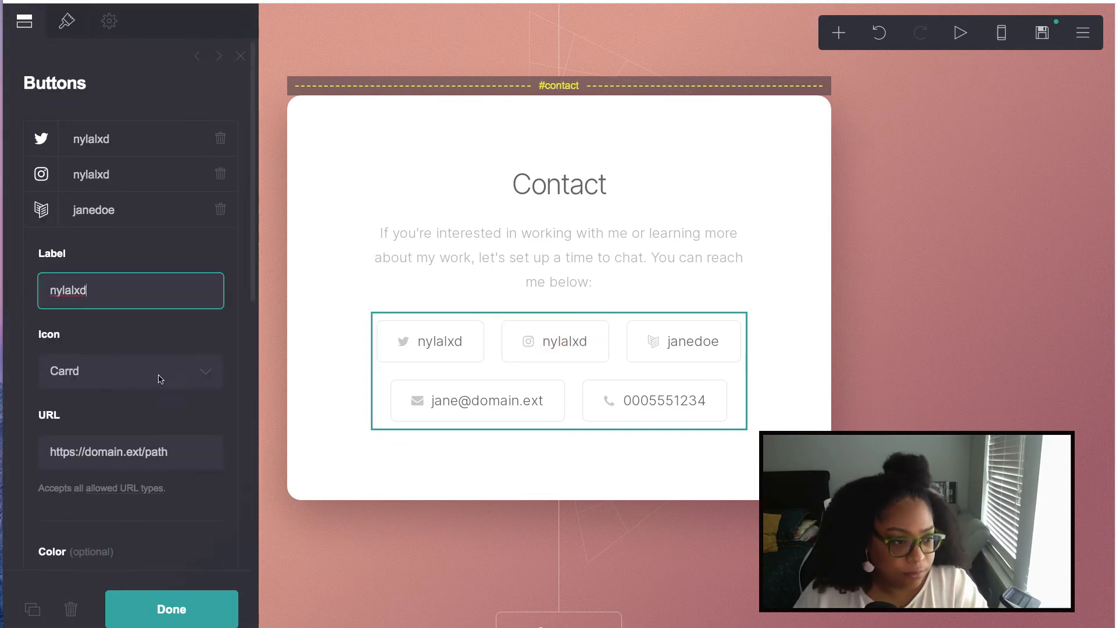
pyautogui.click(157, 373)
pyautogui.scroll(6, 160, 370)
pyautogui.click(165, 360)
pyautogui.scroll(-3, 113, 309)
# - Replace the email button's label and link with the owner's email address
pyautogui.click(120, 245)
pyautogui.doubleClick(61, 326)
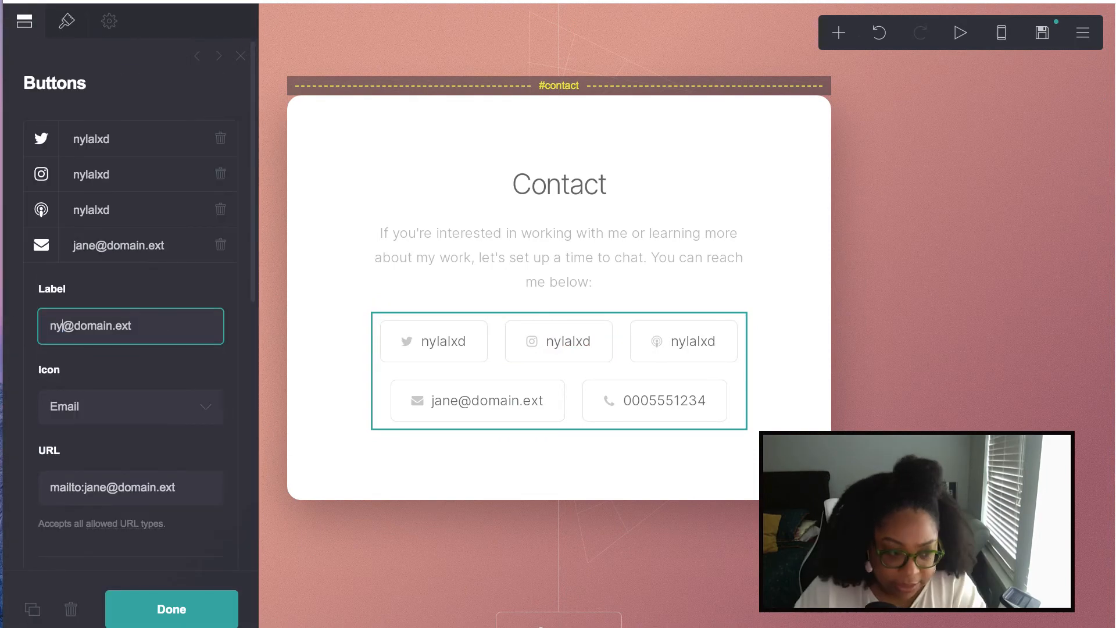
pyautogui.doubleClick(108, 326)
pyautogui.write('nylalxd.com')
pyautogui.moveTo(168, 487); pyautogui.dragTo(85, 488)
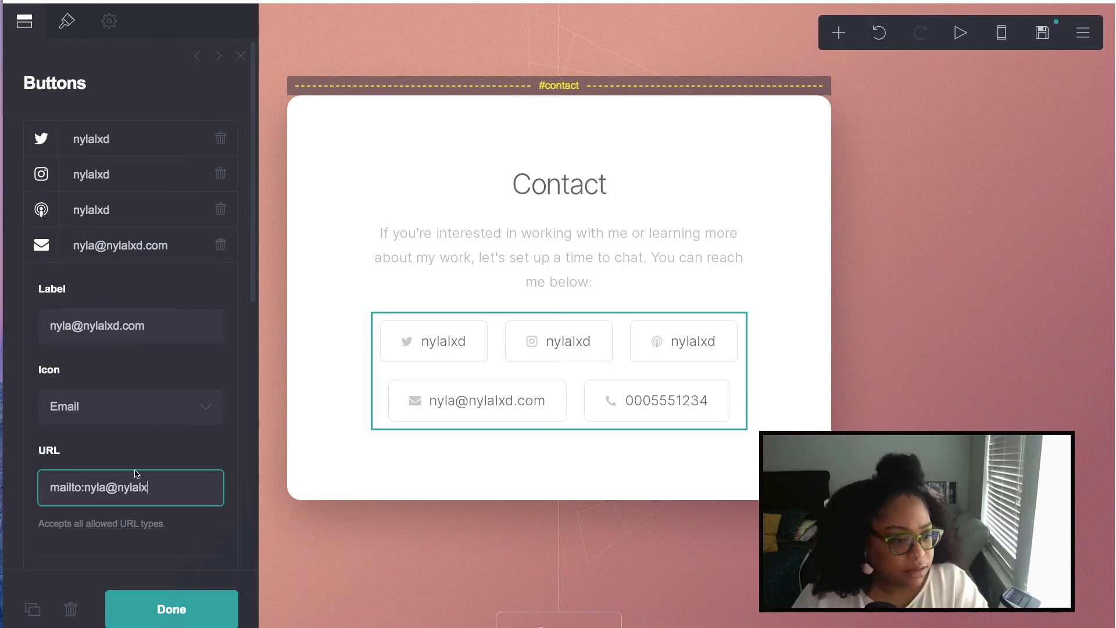
# - Remove the phone button and add a YouTube button labelled with the owner's handle
pyautogui.click(131, 245)
pyautogui.click(131, 281)
pyautogui.scroll(-2, 155, 426)
pyautogui.click(220, 234)
pyautogui.click(131, 299)
pyautogui.click(137, 442)
pyautogui.scroll(-15, 139, 552)
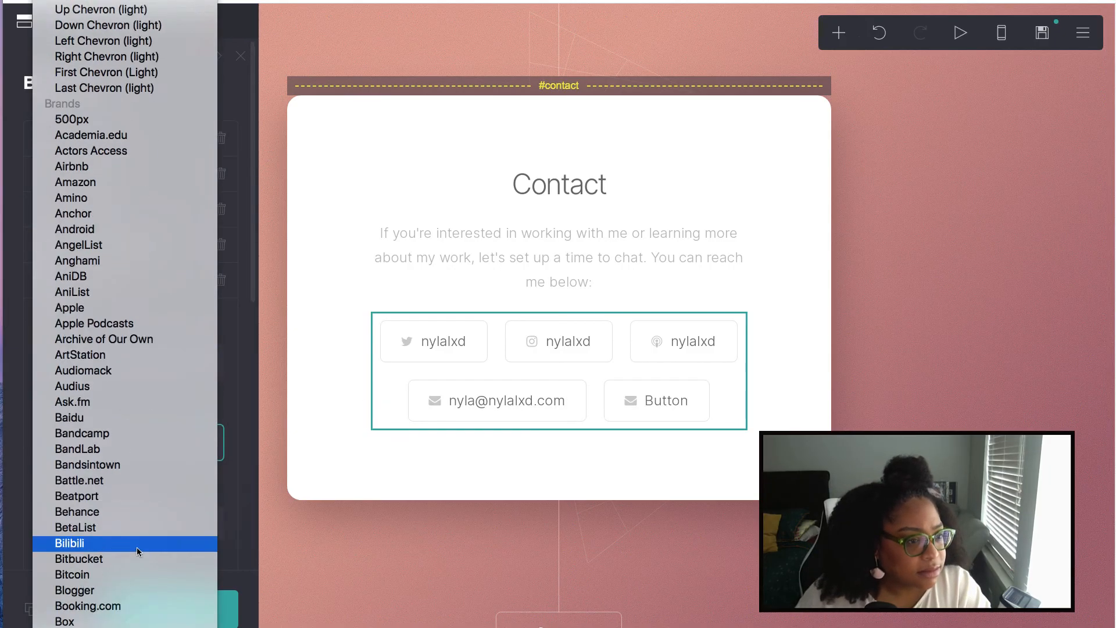
pyautogui.scroll(-20, 137, 545)
pyautogui.click(140, 545)
pyautogui.hotkey('shift', 'Tab')
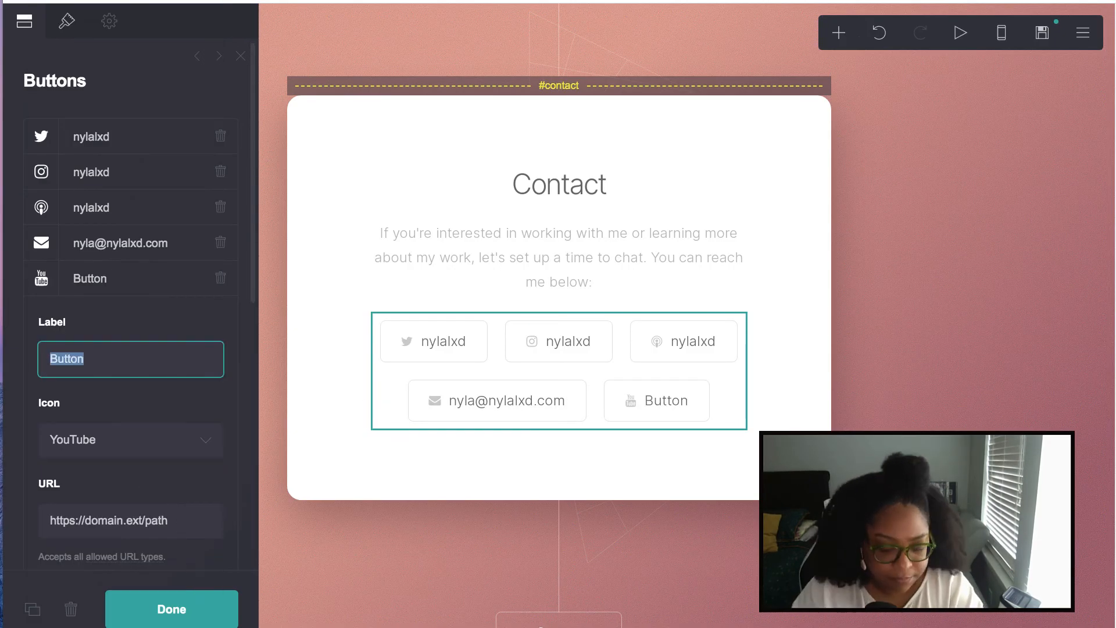
pyautogui.write('nylalxd')
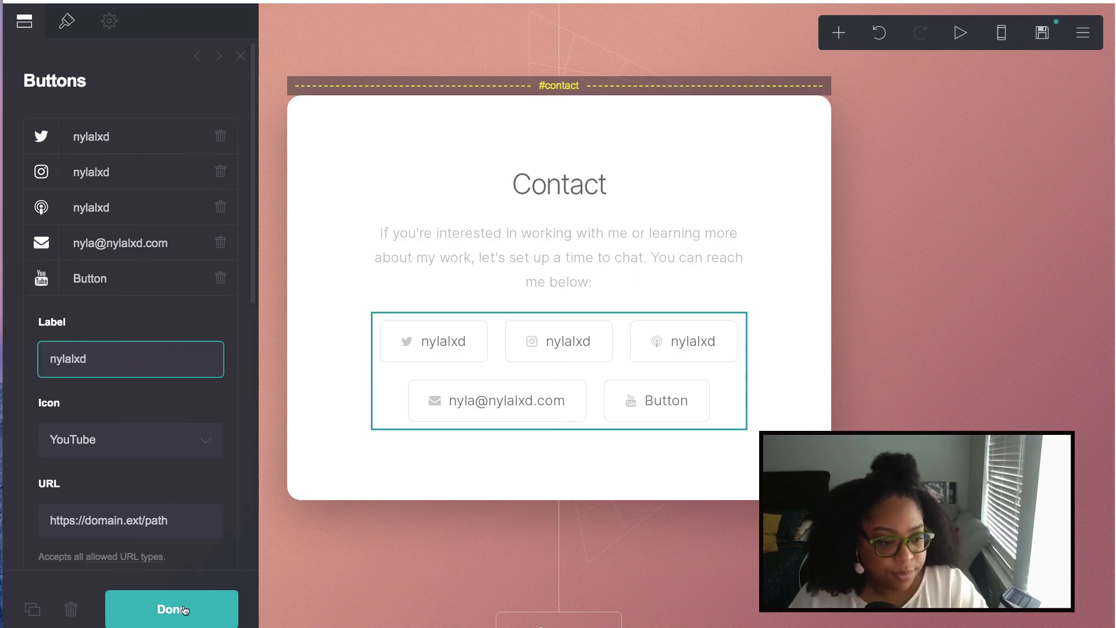
pyautogui.click(184, 609)
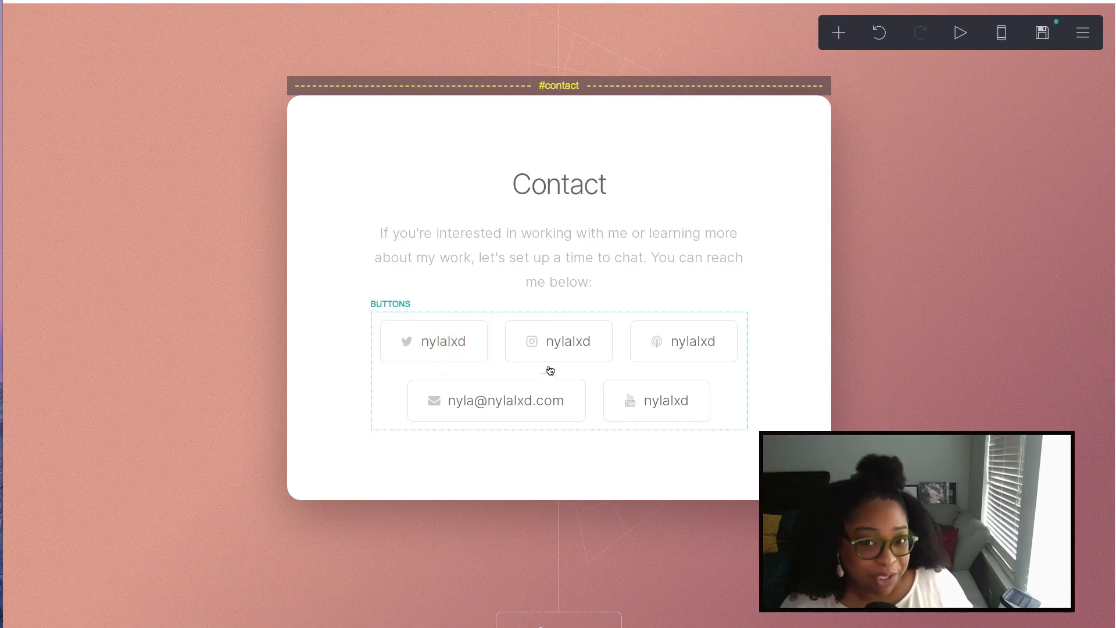
pyautogui.scroll(15, 572, 371)
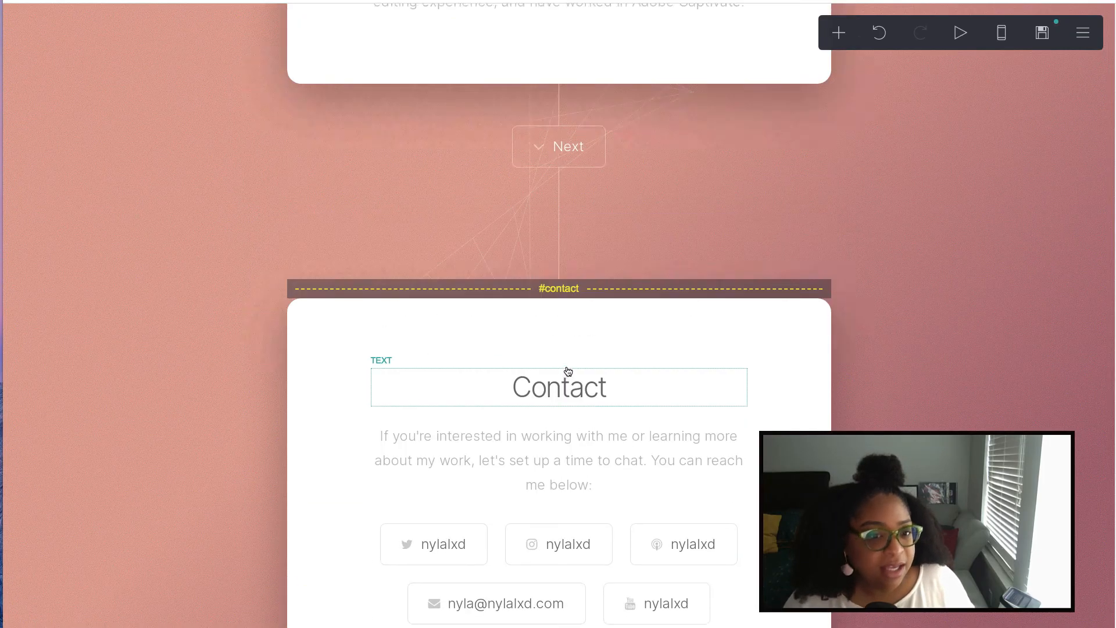
pyautogui.scroll(15, 565, 370)
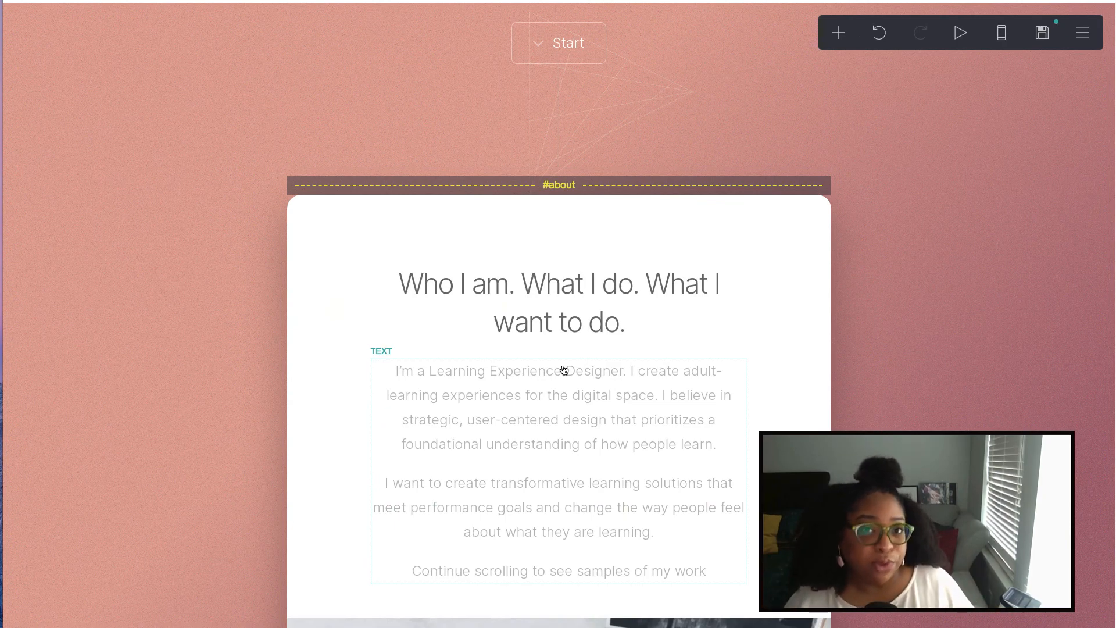
pyautogui.scroll(5, 568, 369)
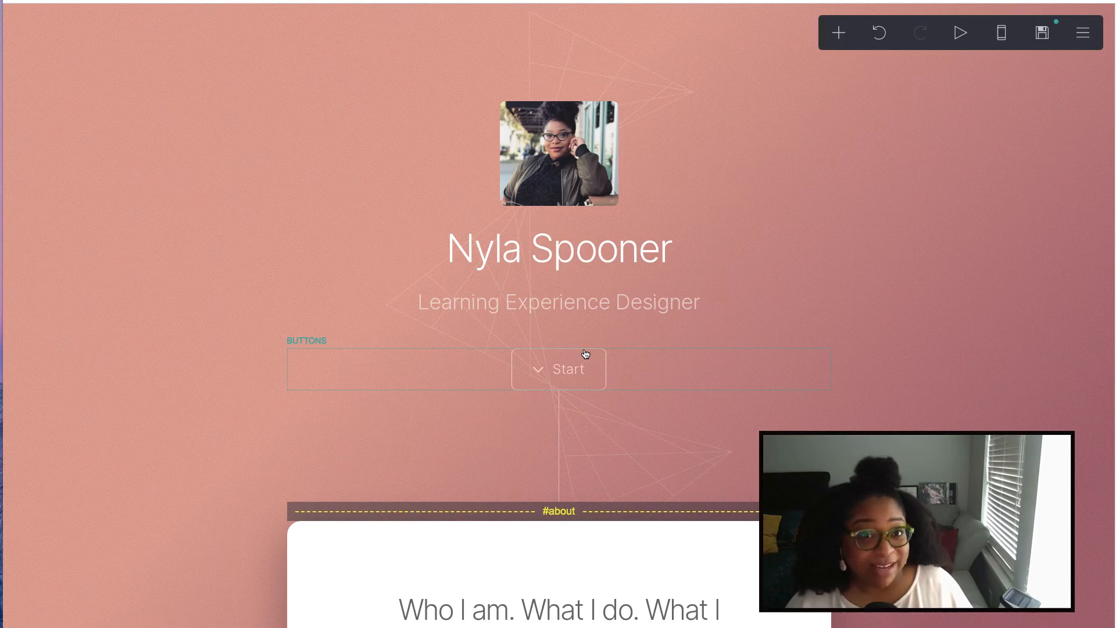
pyautogui.scroll(-20, 635, 339)
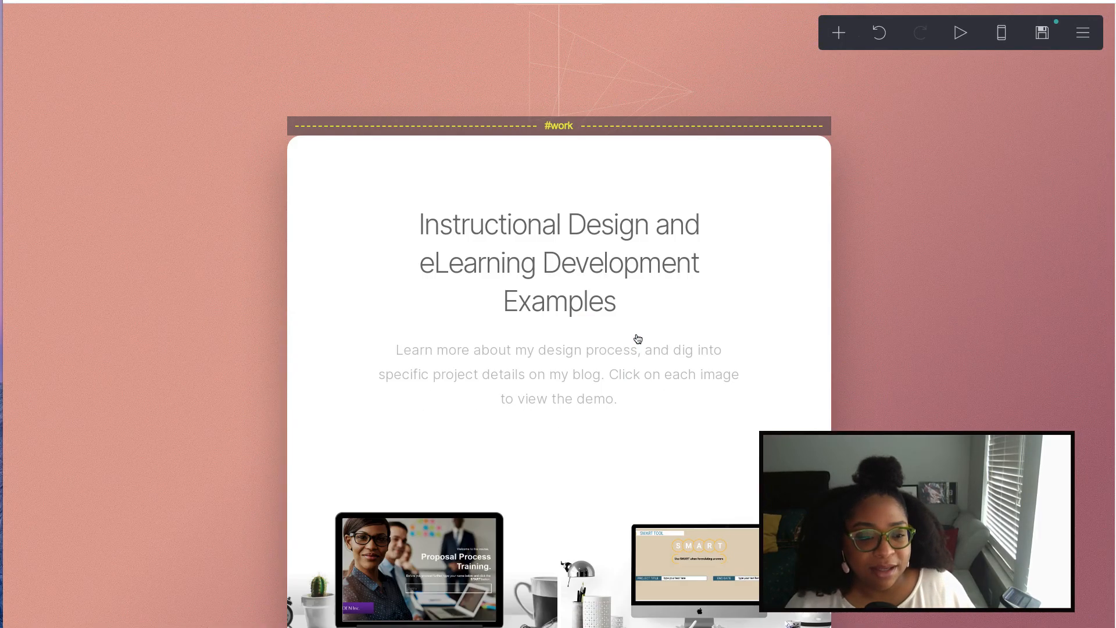
pyautogui.scroll(-10, 638, 338)
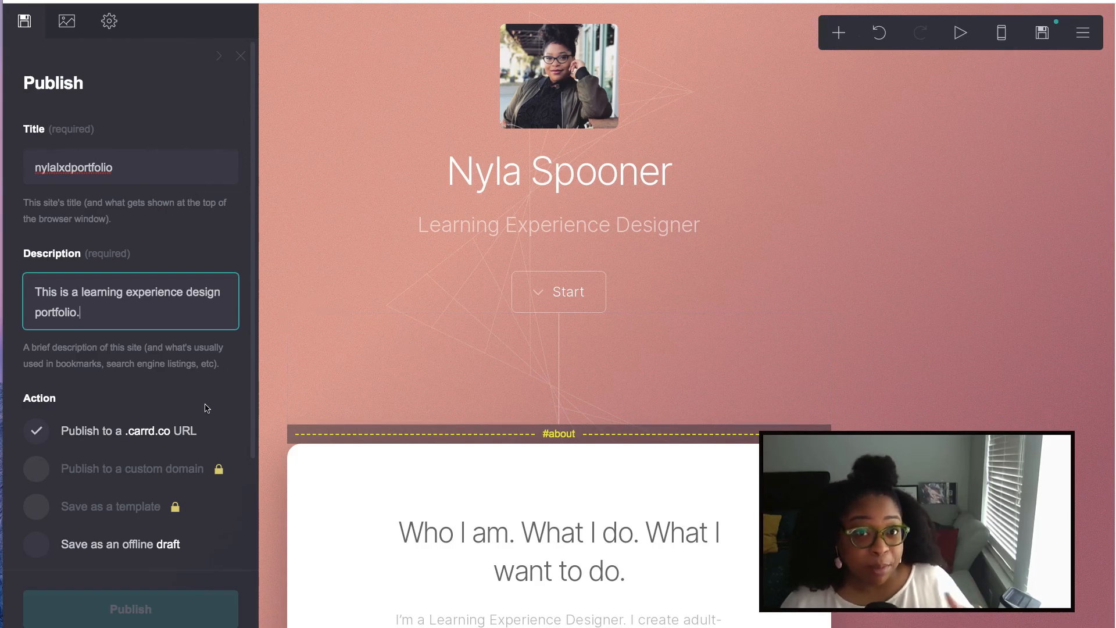
# - Publish the site to an available .carrd.co subdomain named after the owner's handle
pyautogui.scroll(-1, 182, 433)
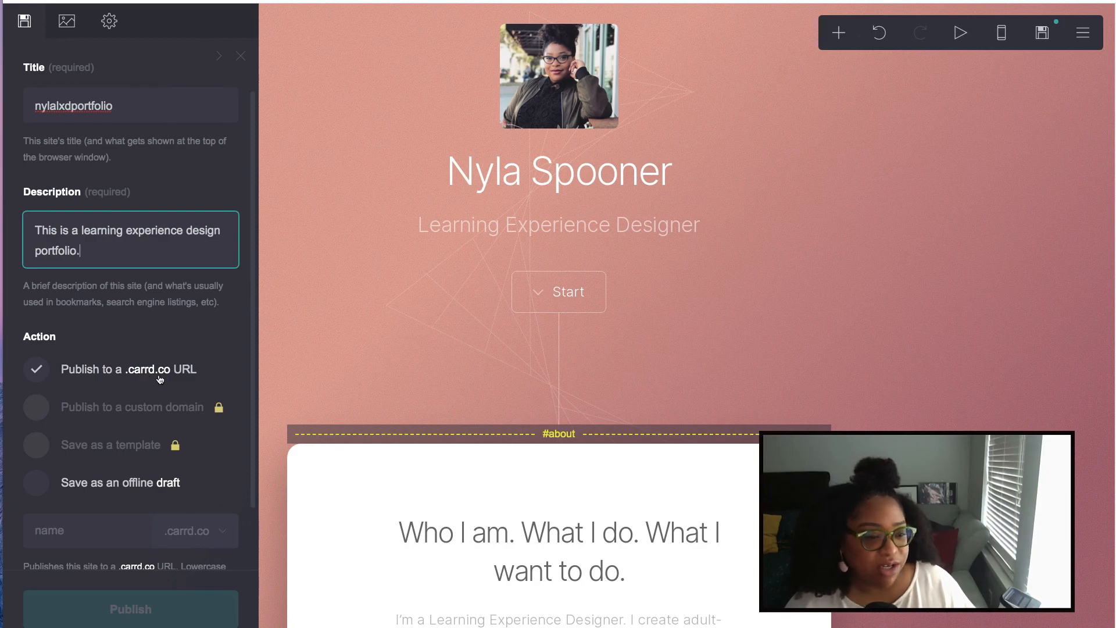
pyautogui.scroll(-1, 157, 379)
pyautogui.click(79, 465)
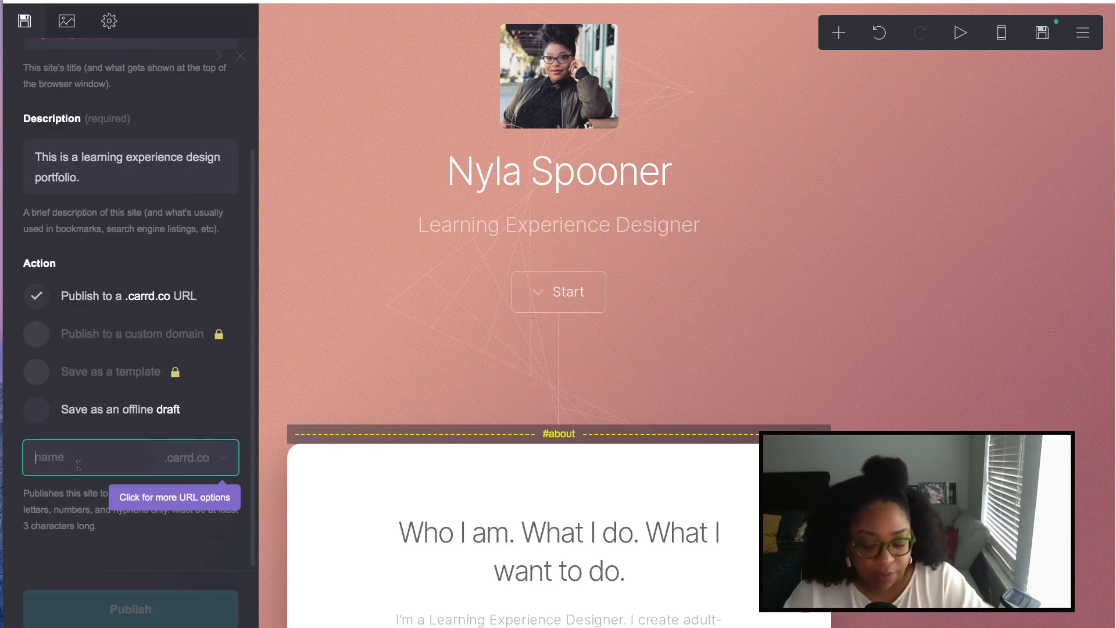
pyautogui.write('nylalxd')
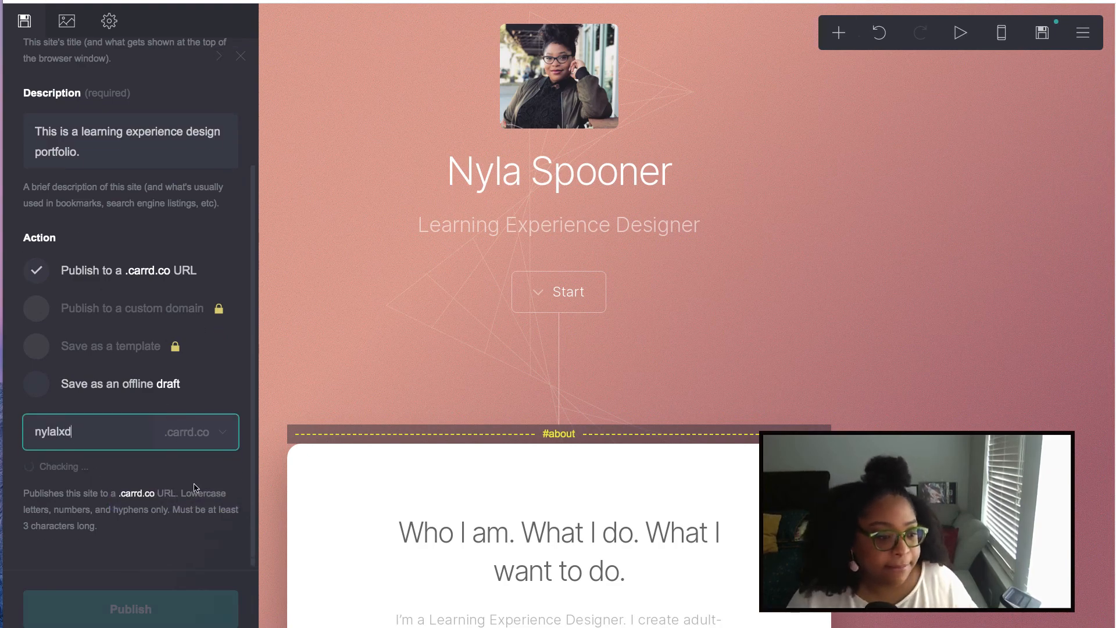
pyautogui.scroll(3, 174, 393)
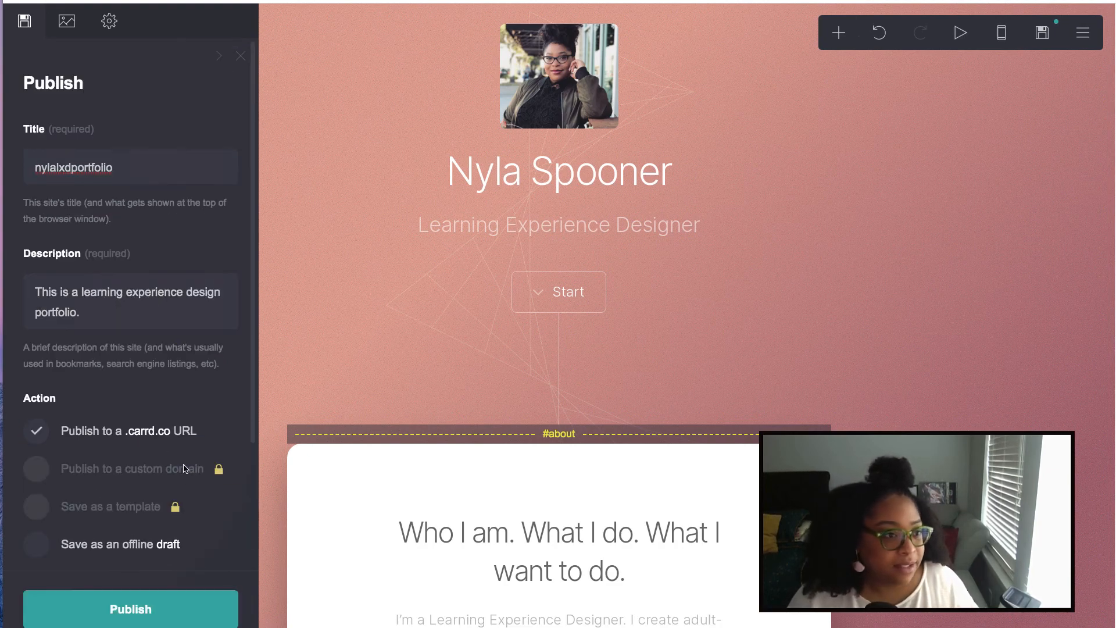
pyautogui.click(142, 177)
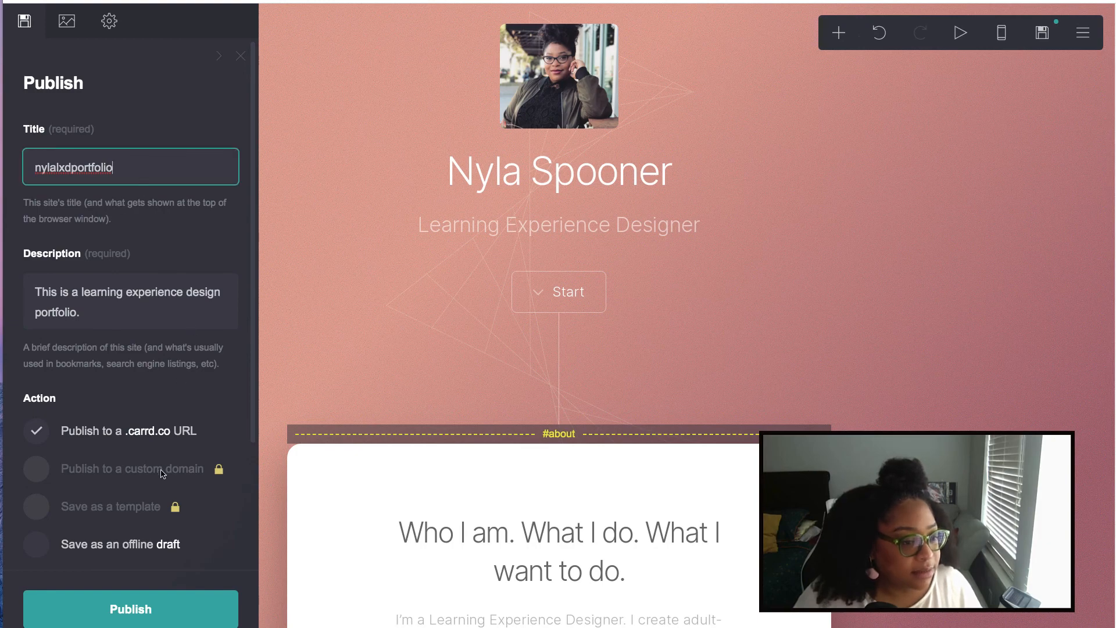
pyautogui.scroll(-3, 164, 474)
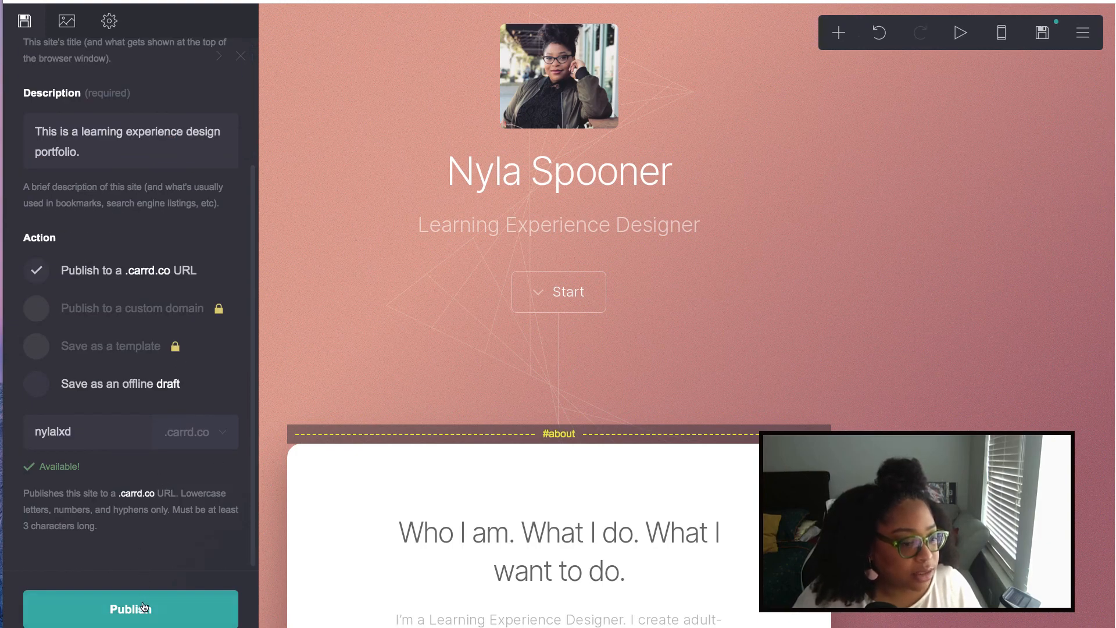
pyautogui.click(145, 610)
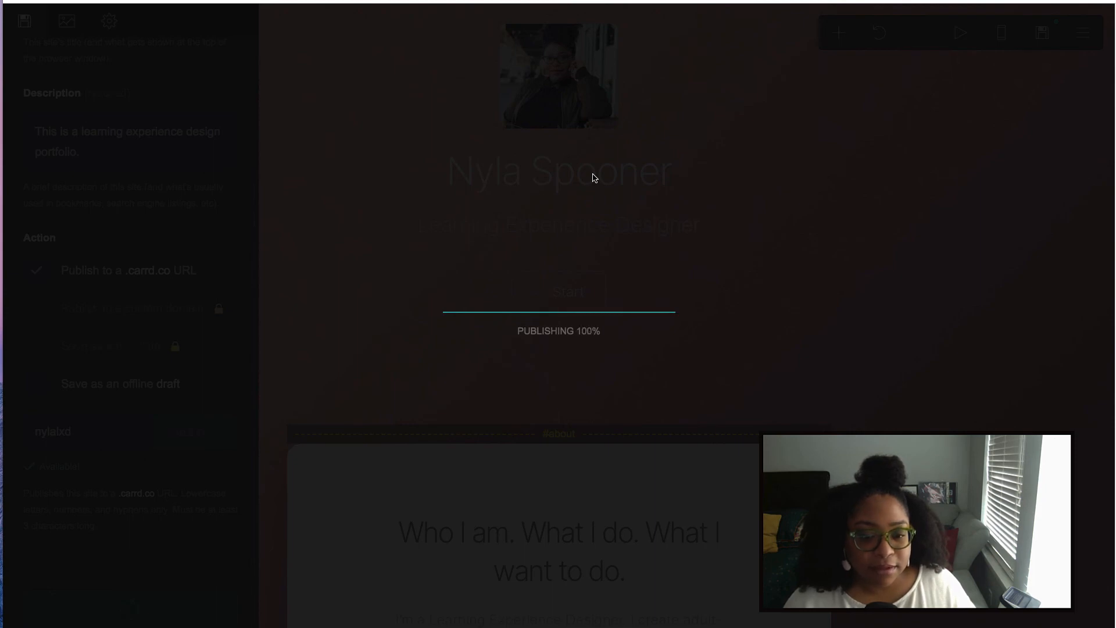
# - Open the live site, jump past the intro and scroll down to the eLearning examples gallery
pyautogui.click(612, 367)
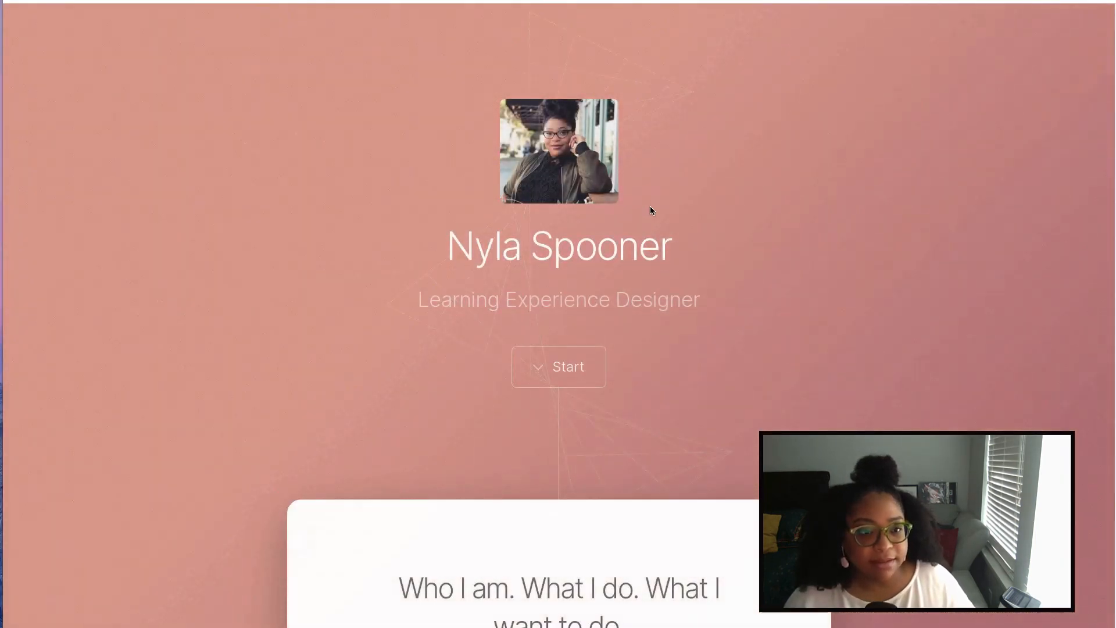
pyautogui.click(570, 384)
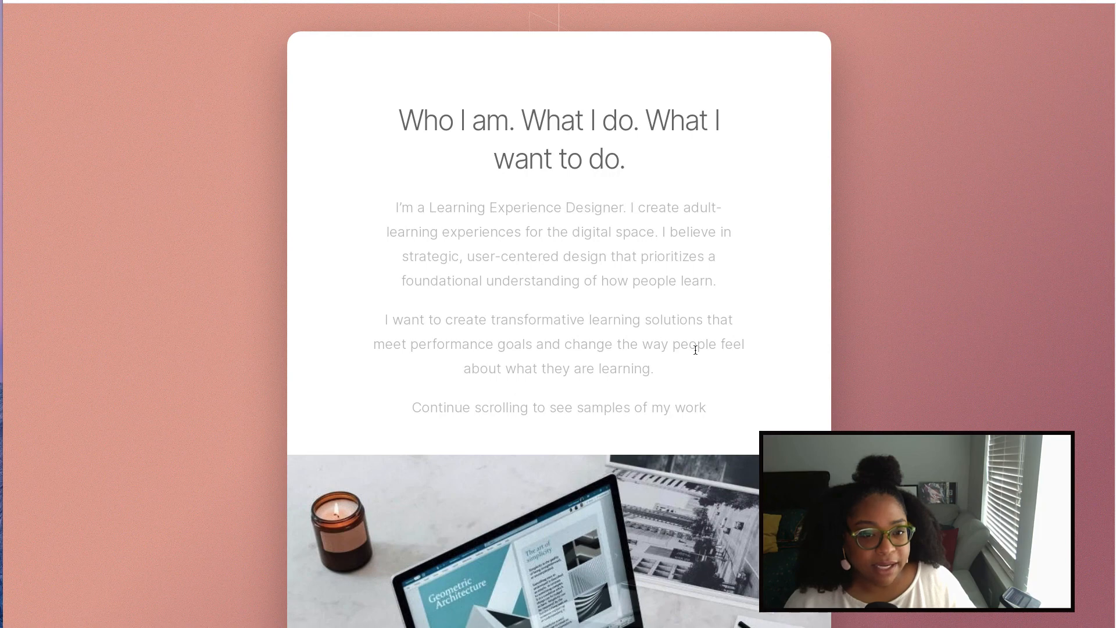
pyautogui.scroll(-5, 693, 348)
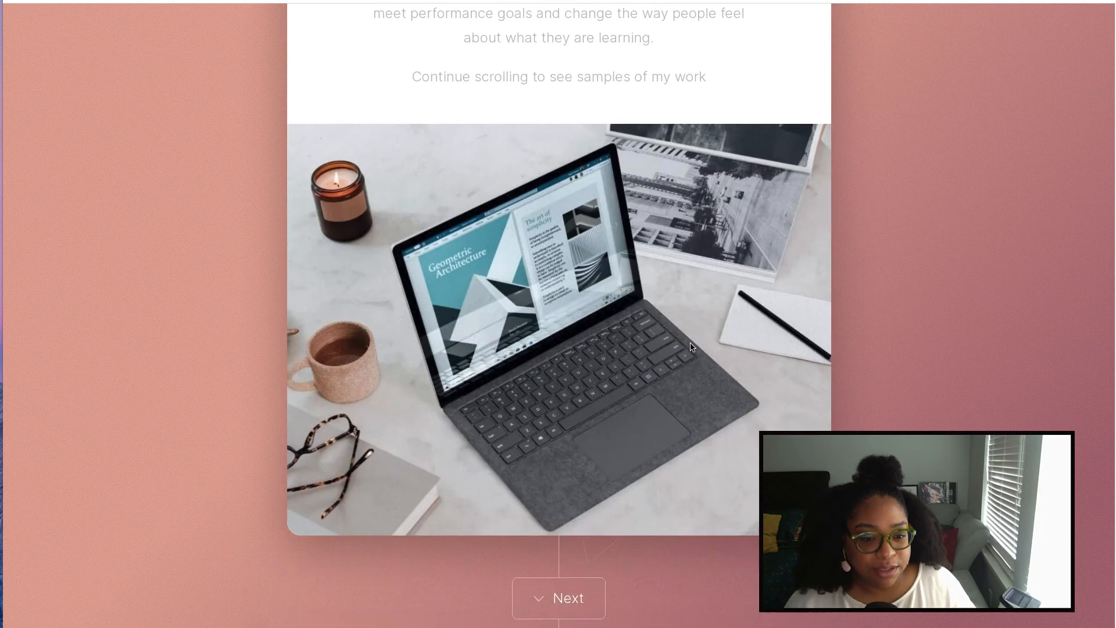
pyautogui.scroll(-12, 692, 347)
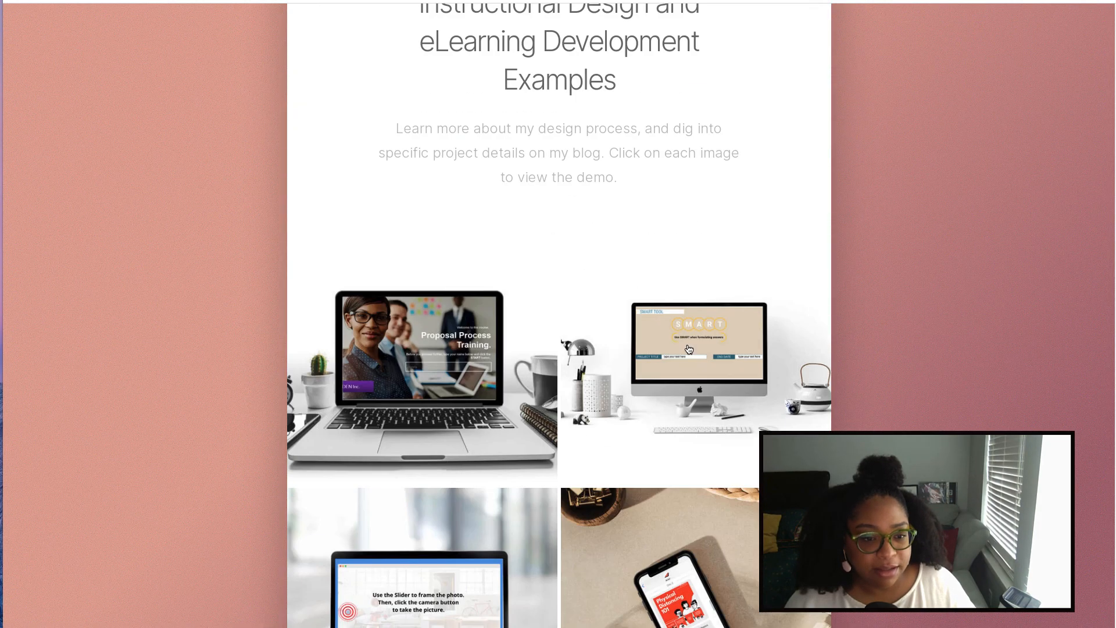
pyautogui.click(780, 295)
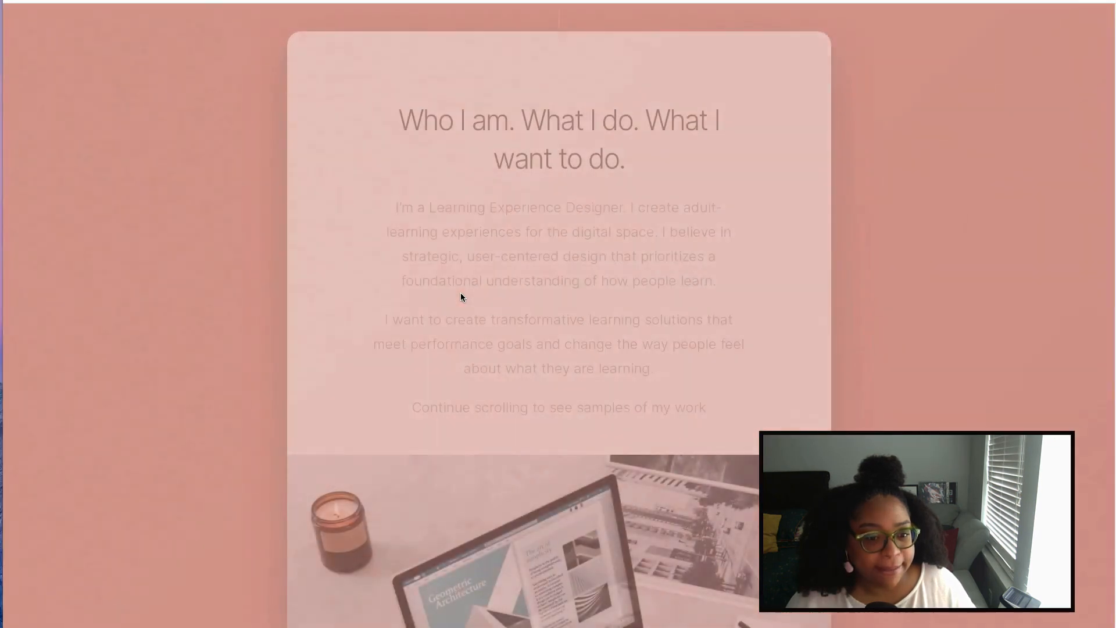
pyautogui.scroll(-10, 465, 299)
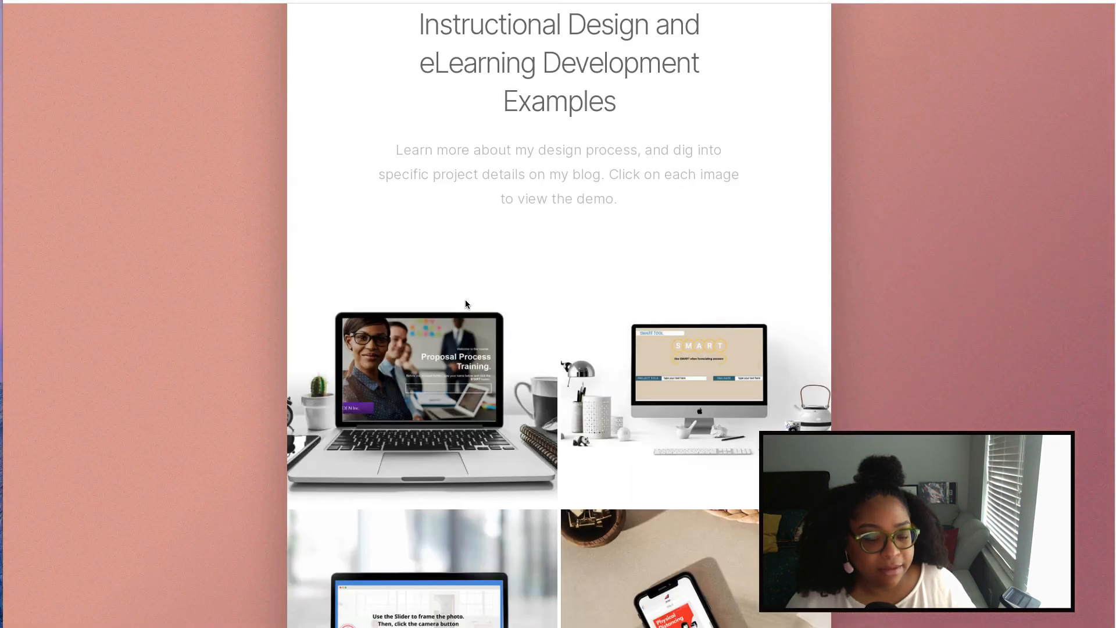
pyautogui.scroll(-15, 465, 303)
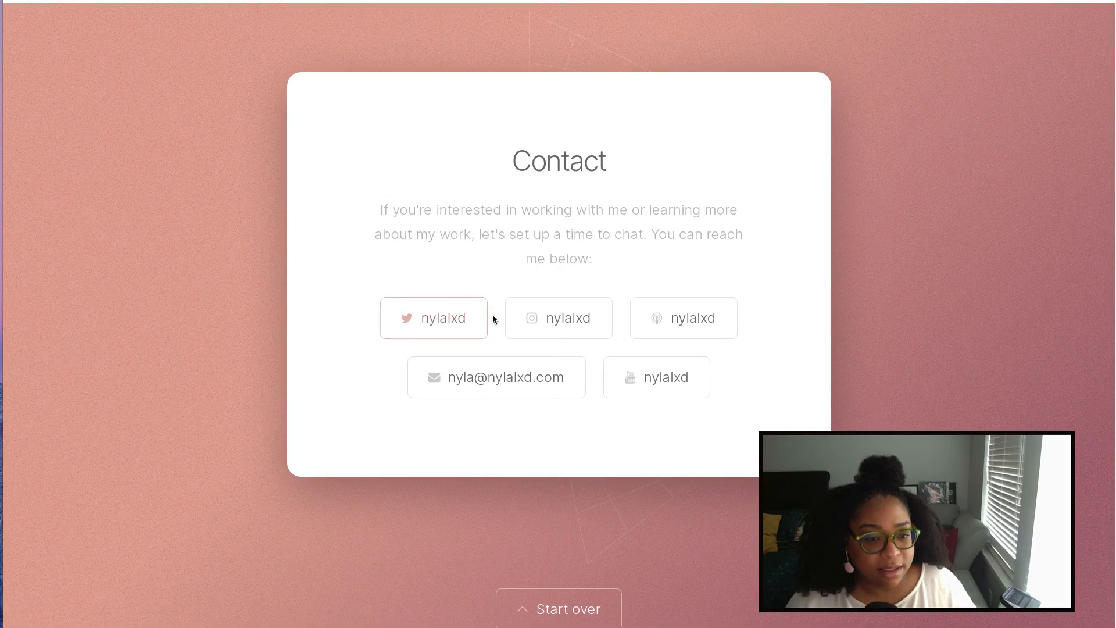
pyautogui.click(555, 388)
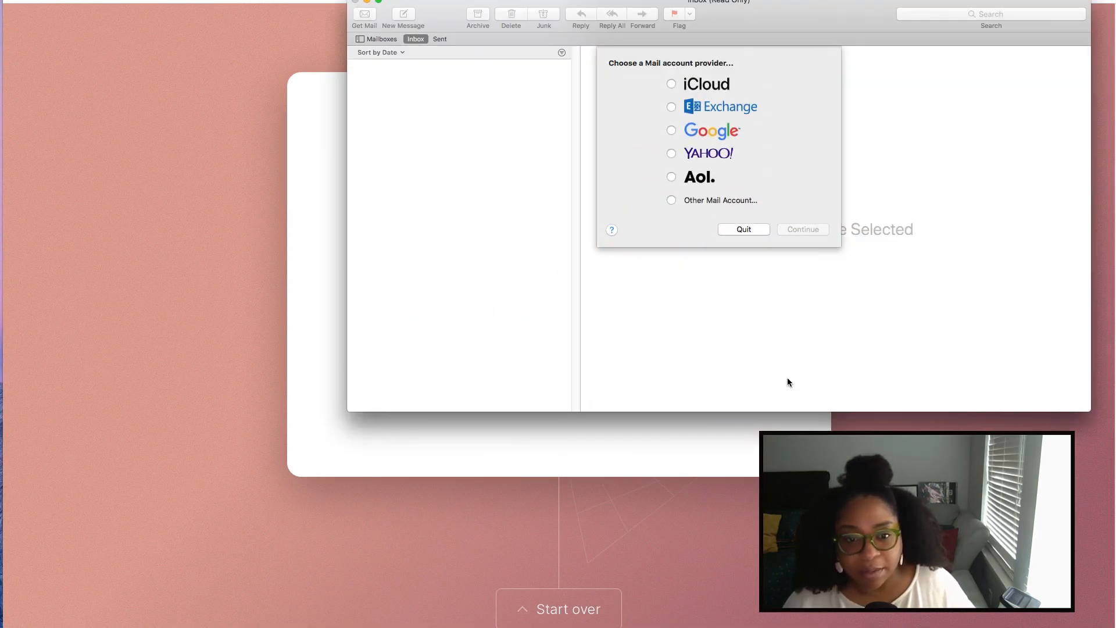
pyautogui.click(754, 230)
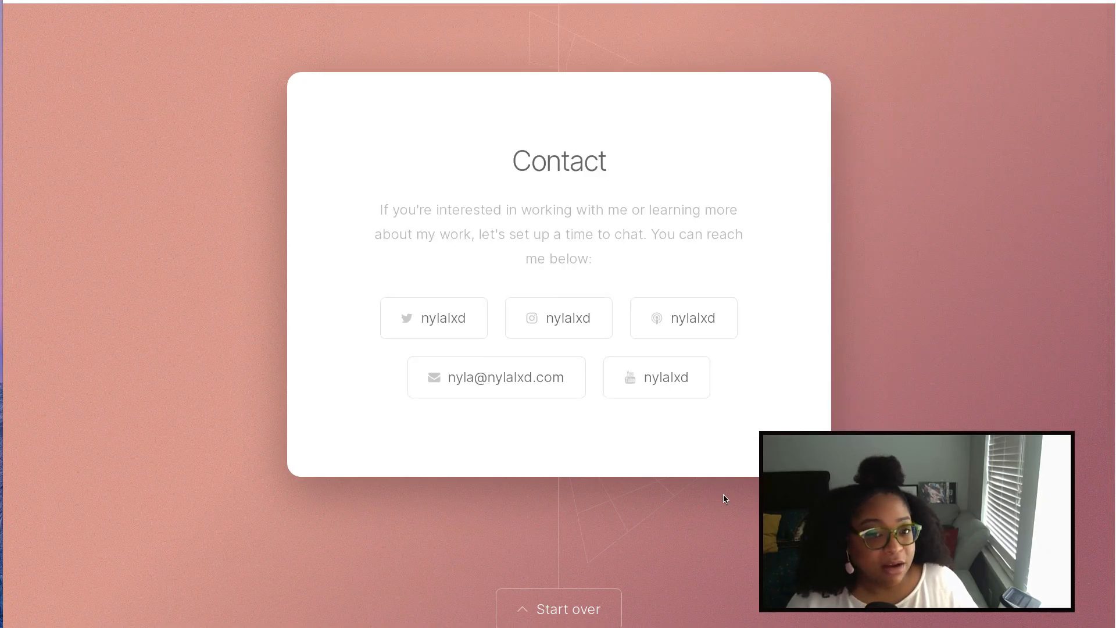
pyautogui.scroll(-3, 723, 499)
pyautogui.scroll(10, 720, 500)
pyautogui.scroll(-10, 720, 500)
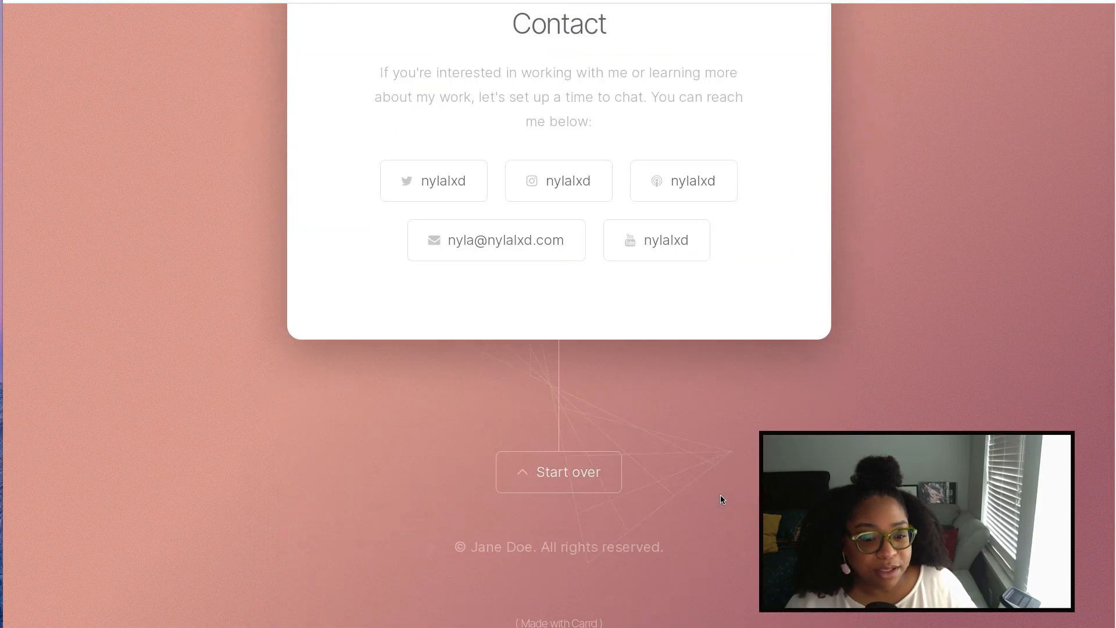
pyautogui.scroll(-1, 720, 499)
pyautogui.scroll(-1, 608, 540)
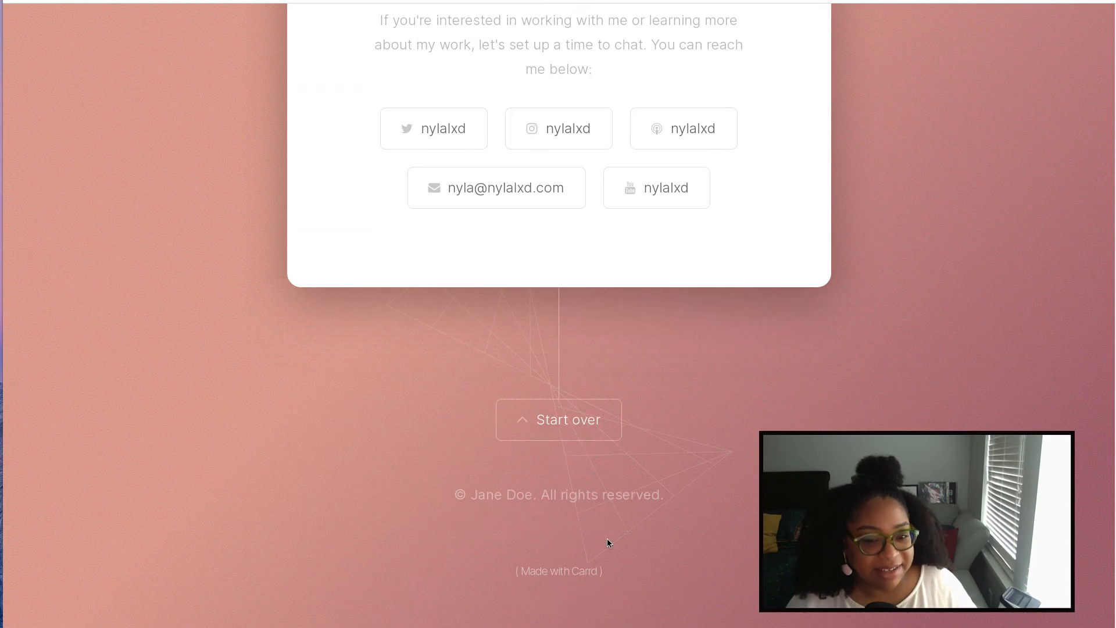
pyautogui.scroll(15, 608, 538)
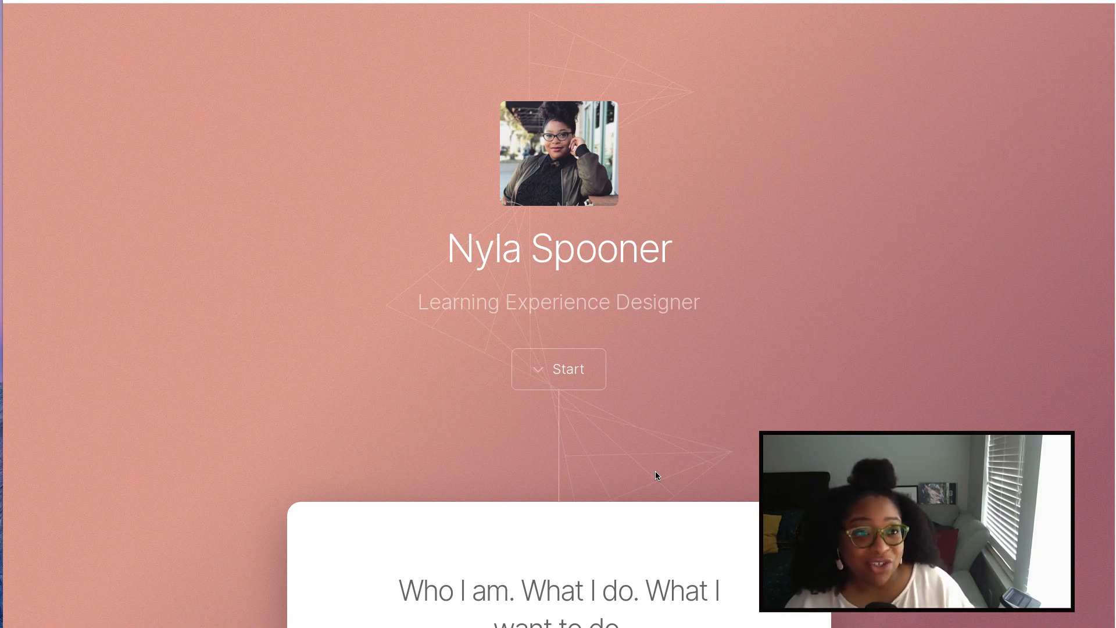
pyautogui.scroll(-2, 638, 517)
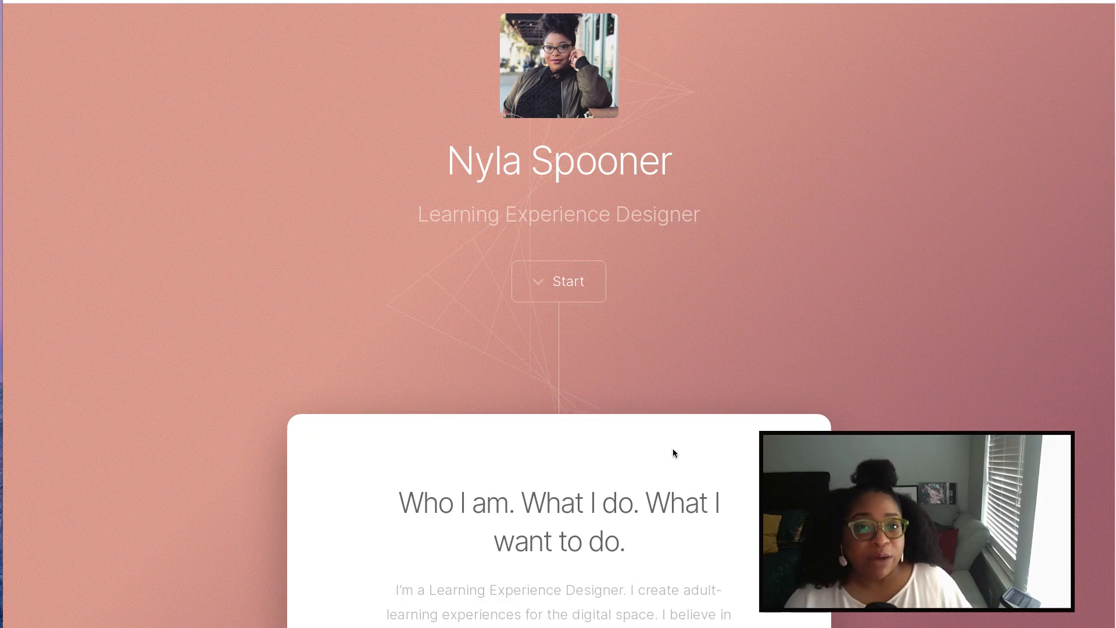
pyautogui.scroll(-2, 676, 450)
pyautogui.scroll(-5, 673, 450)
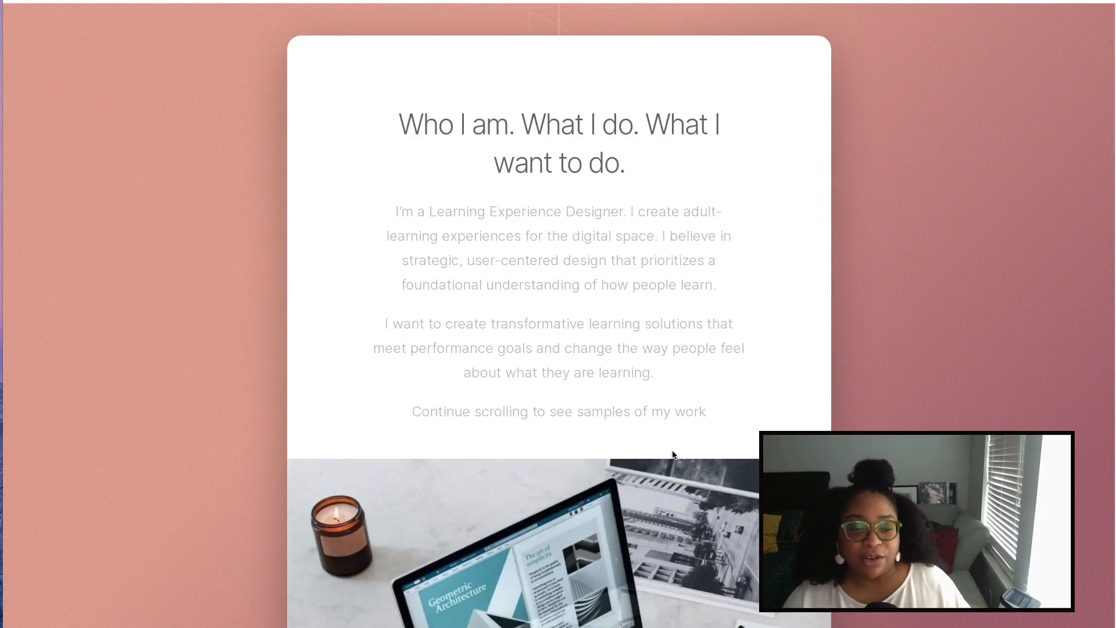
pyautogui.scroll(8, 673, 450)
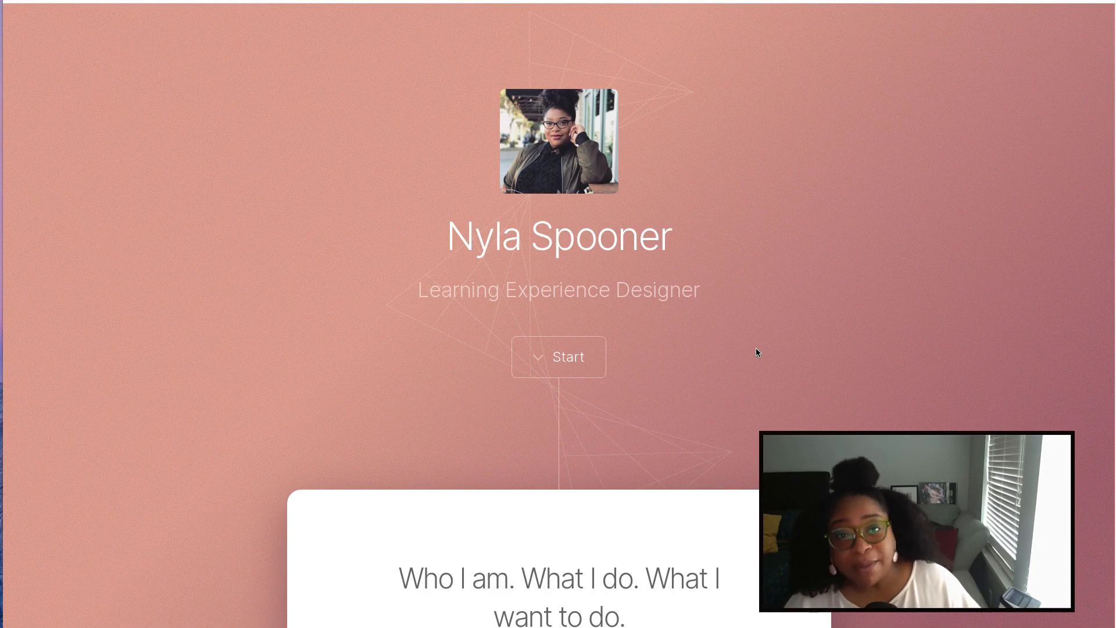
pyautogui.scroll(1, 756, 347)
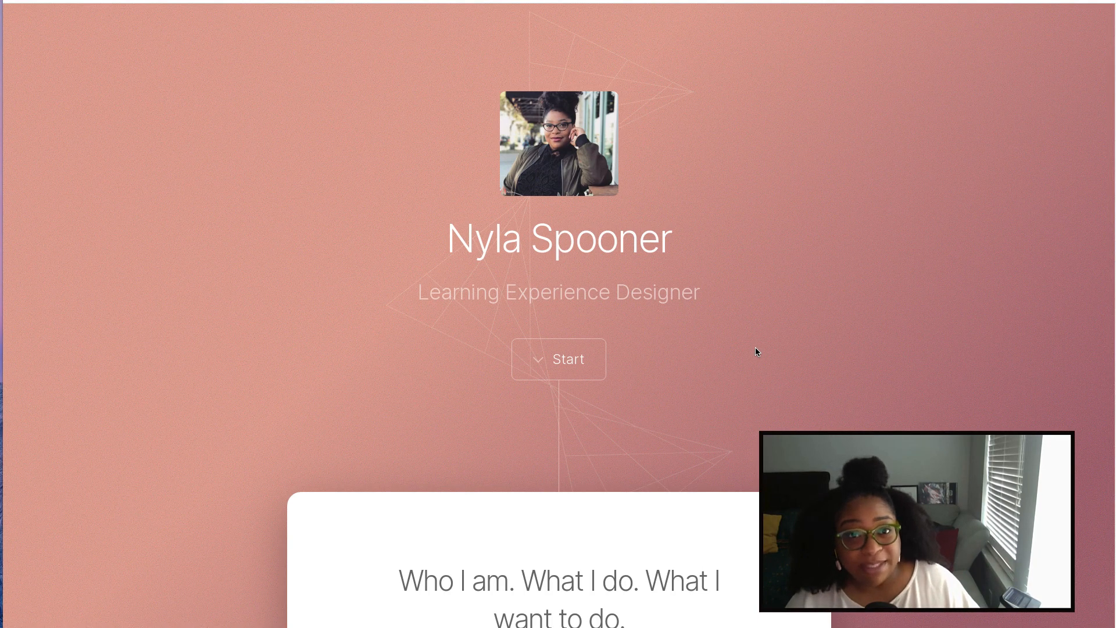
pyautogui.scroll(1, 756, 347)
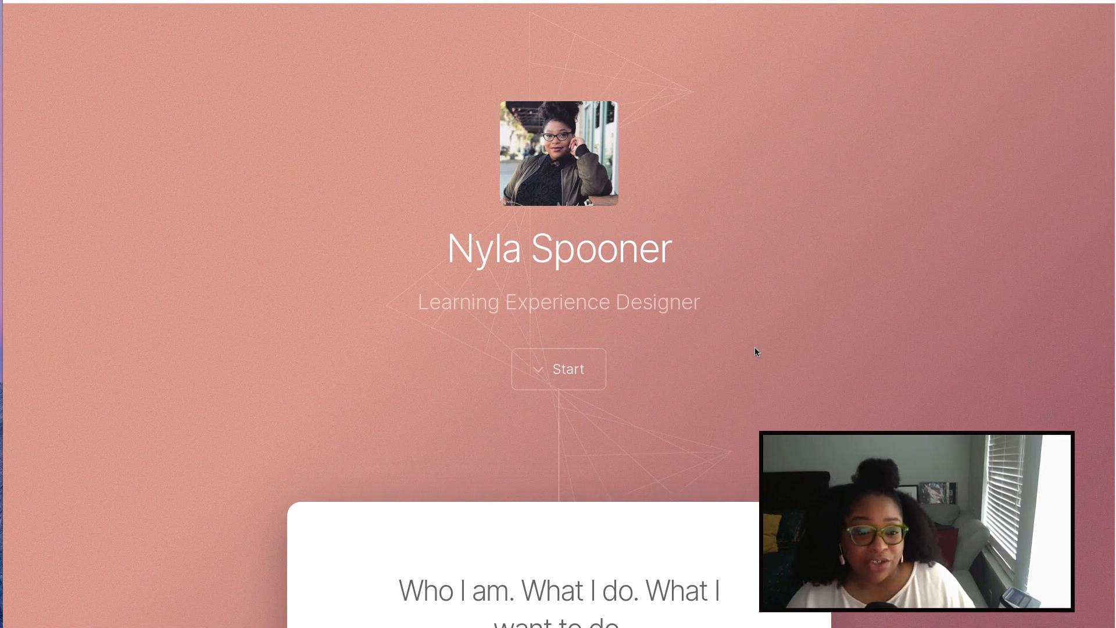